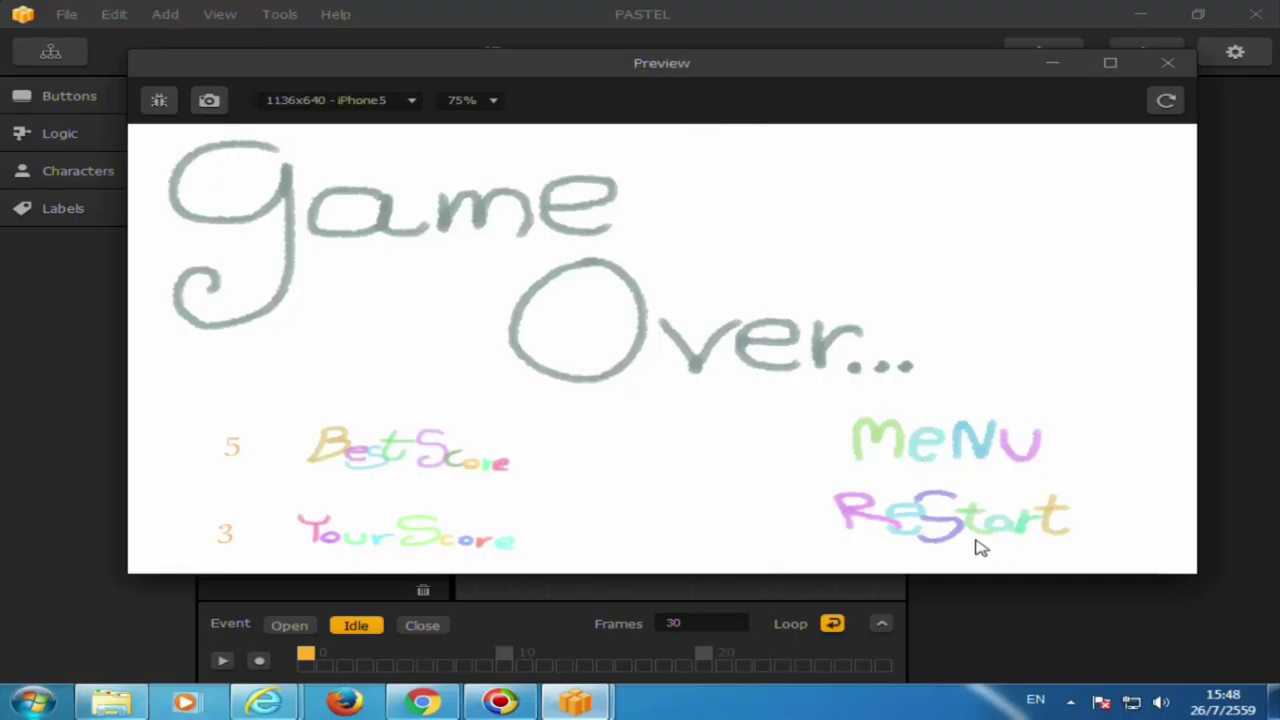
Replay six runs from the Game Over screen until Best Score reaches 15
click(938, 508)
click(980, 522)
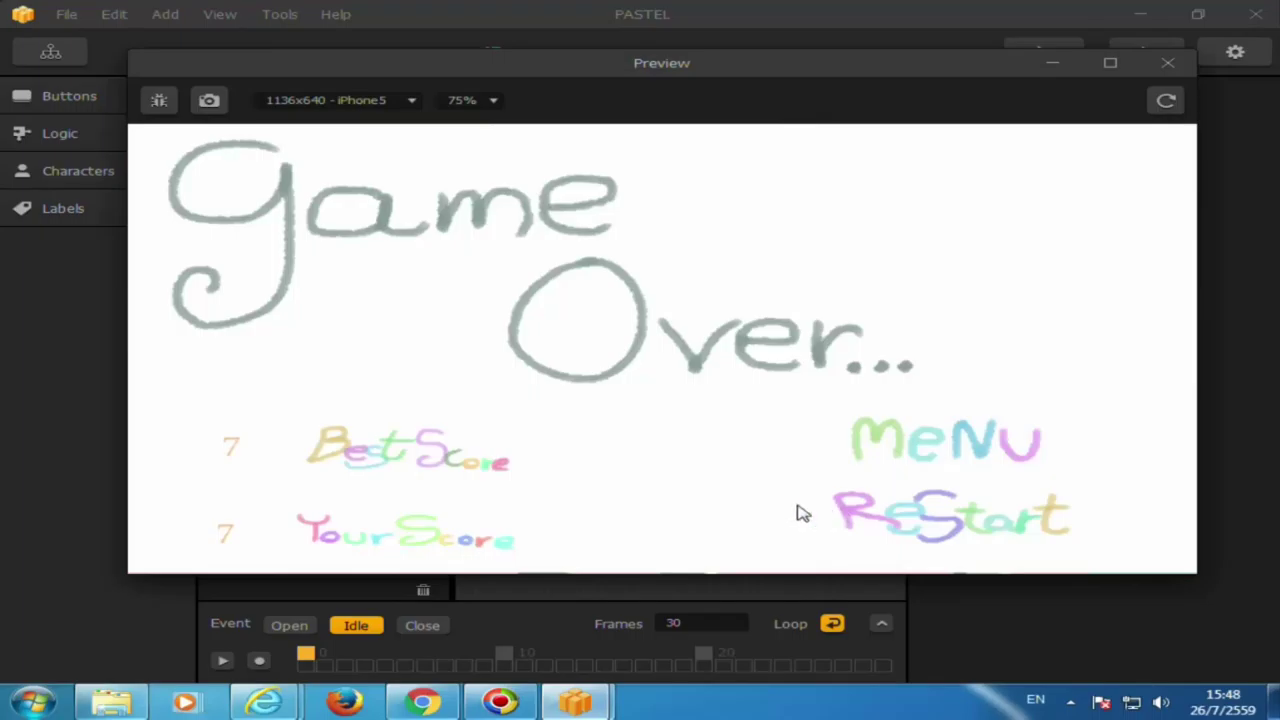
click(997, 514)
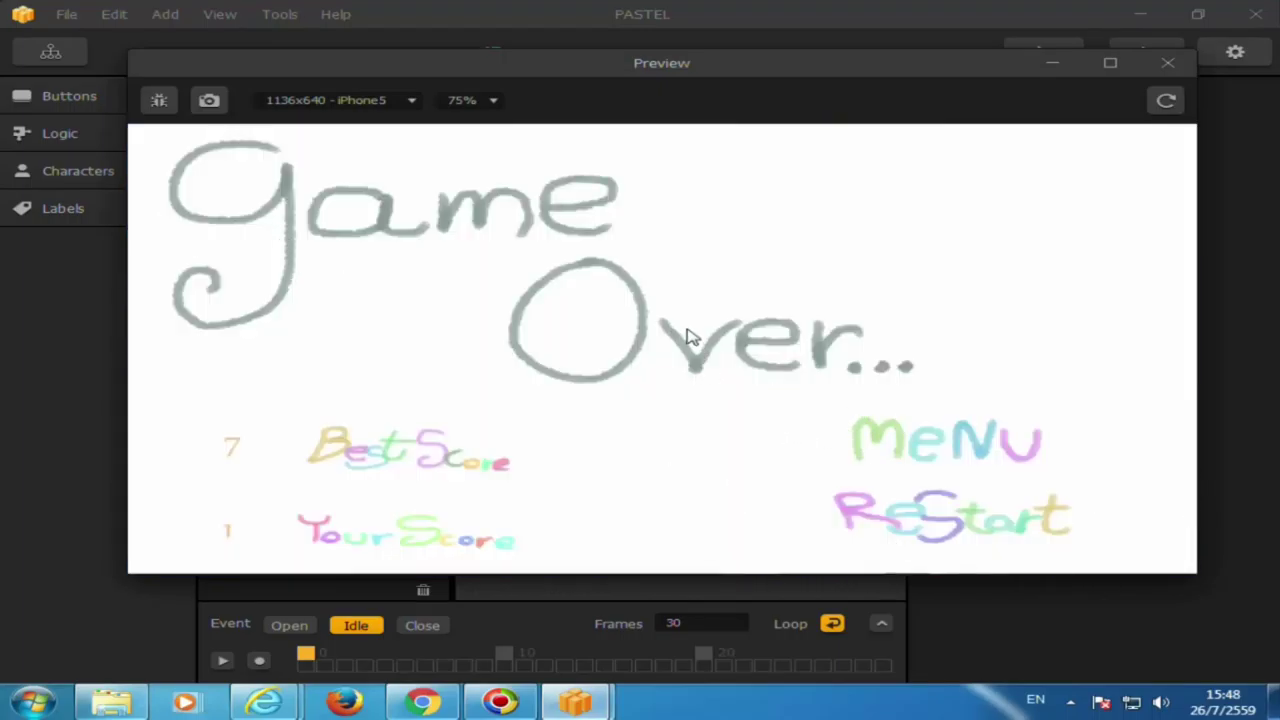
click(897, 531)
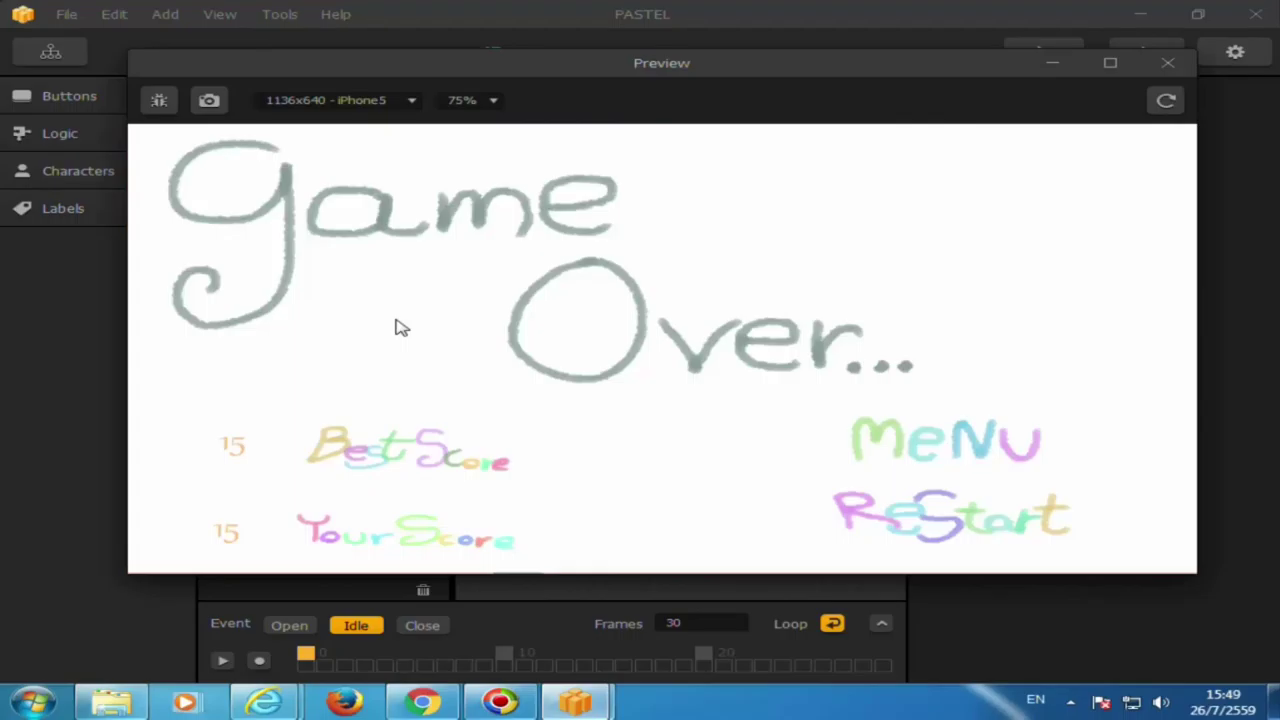
click(948, 519)
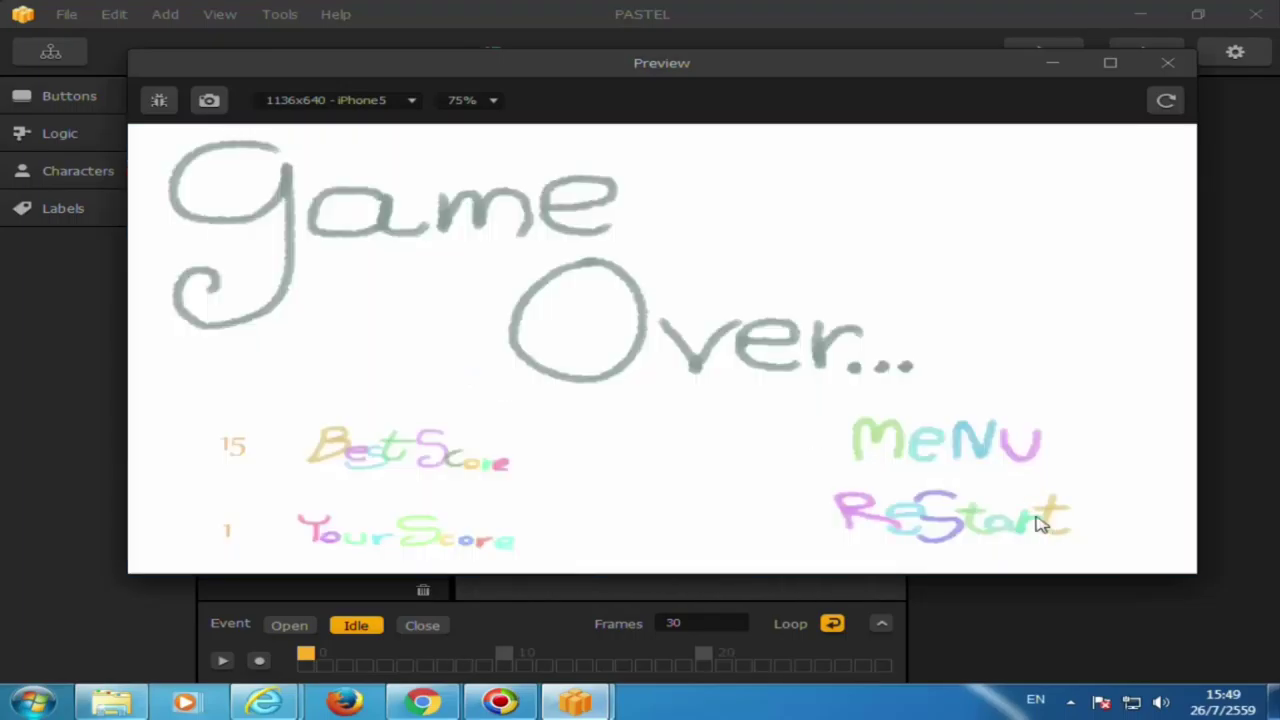
click(998, 522)
Restart several quick runs that end almost at once in Game Over
click(907, 518)
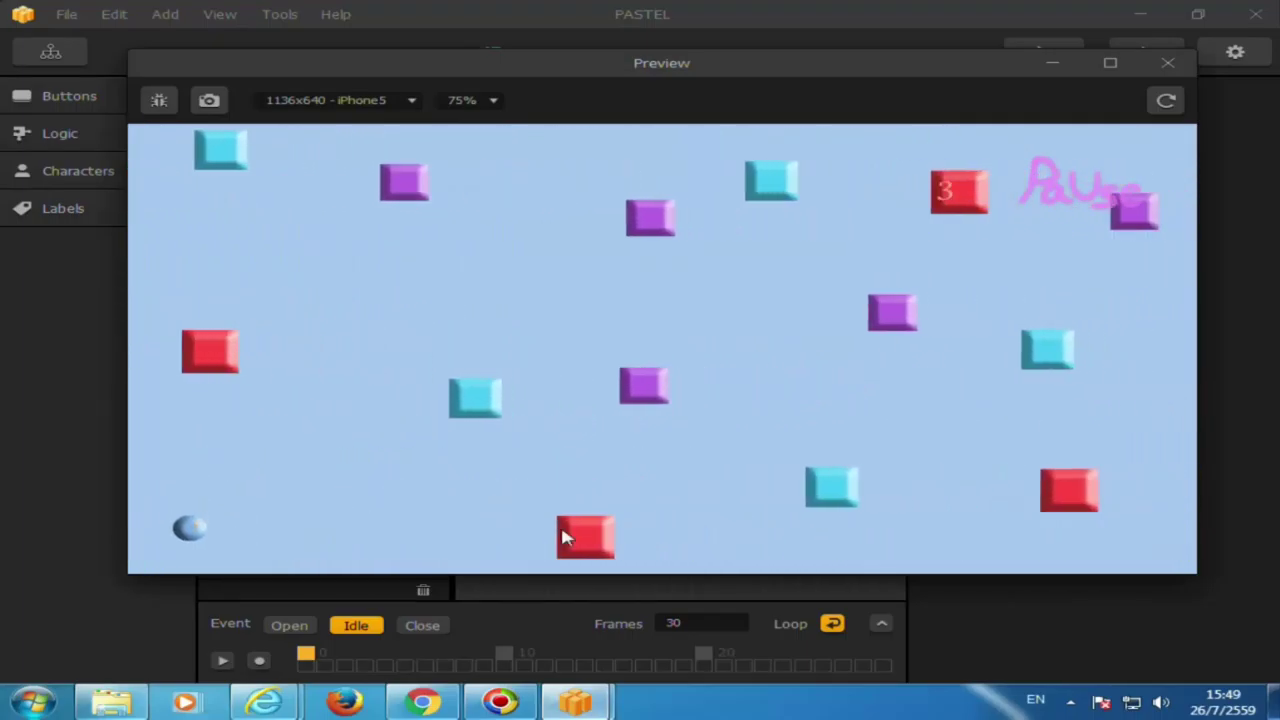
drag(583, 450, 640, 505)
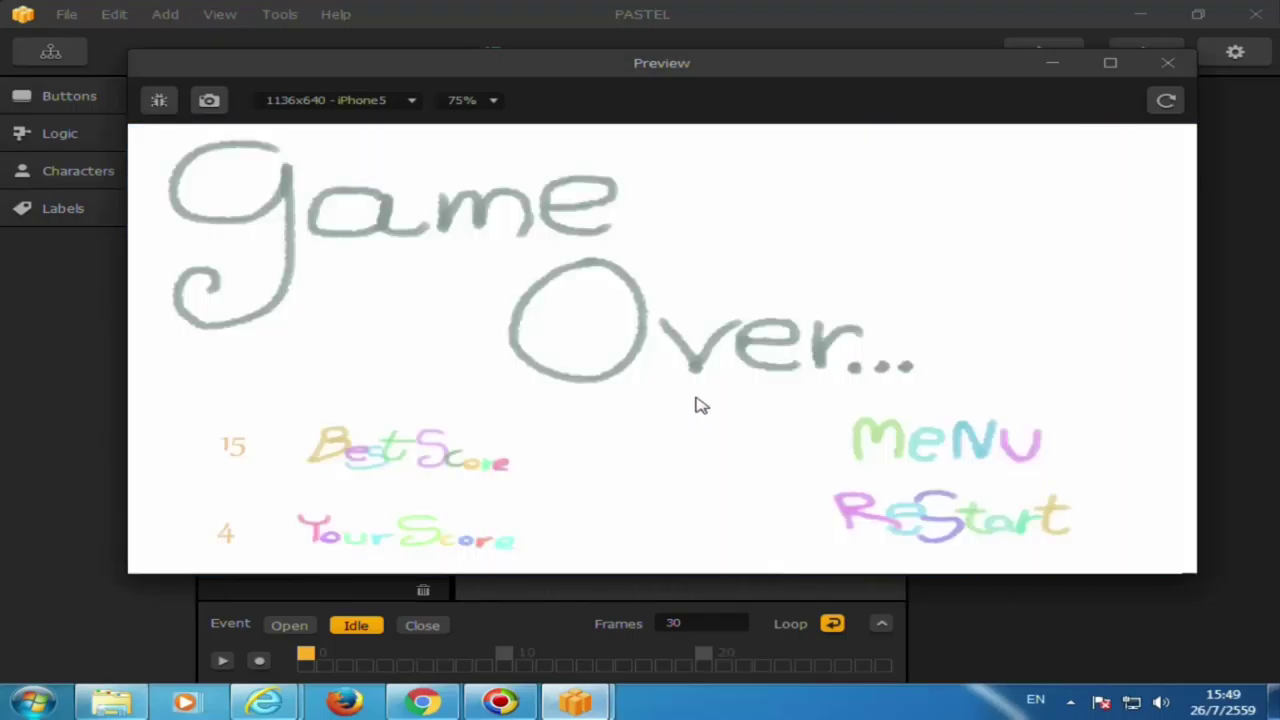
click(897, 507)
click(978, 528)
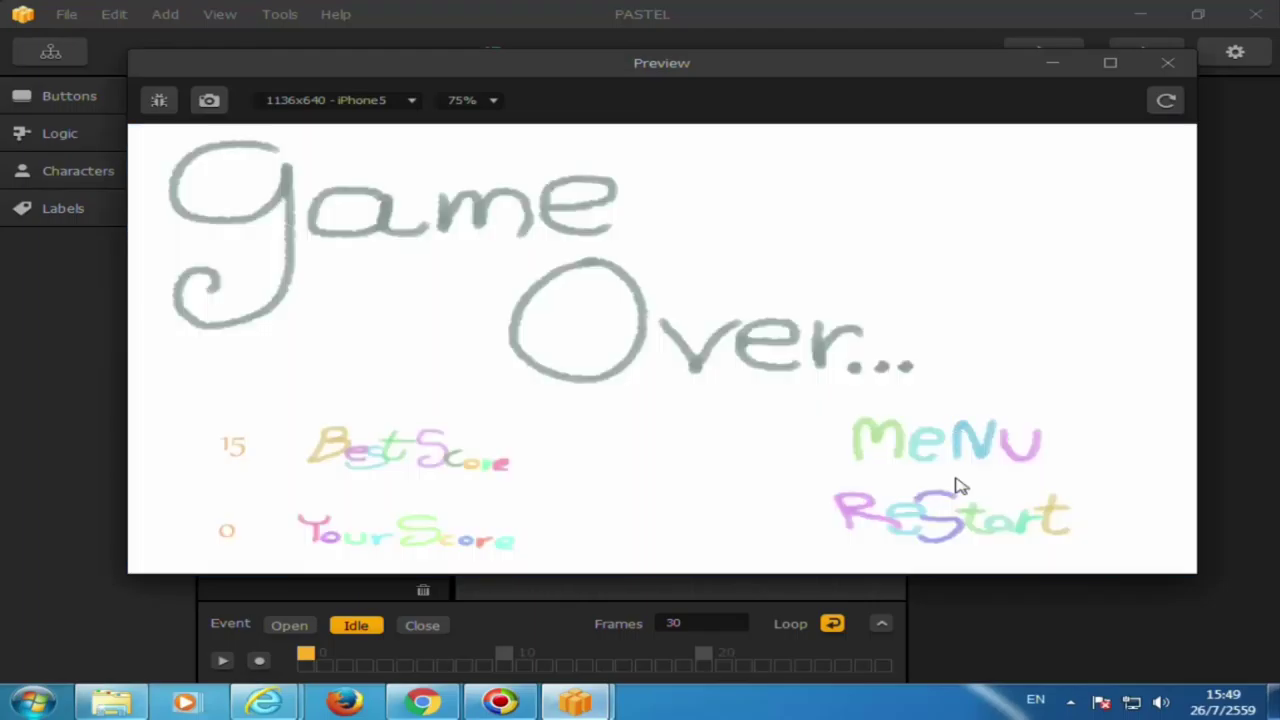
click(960, 492)
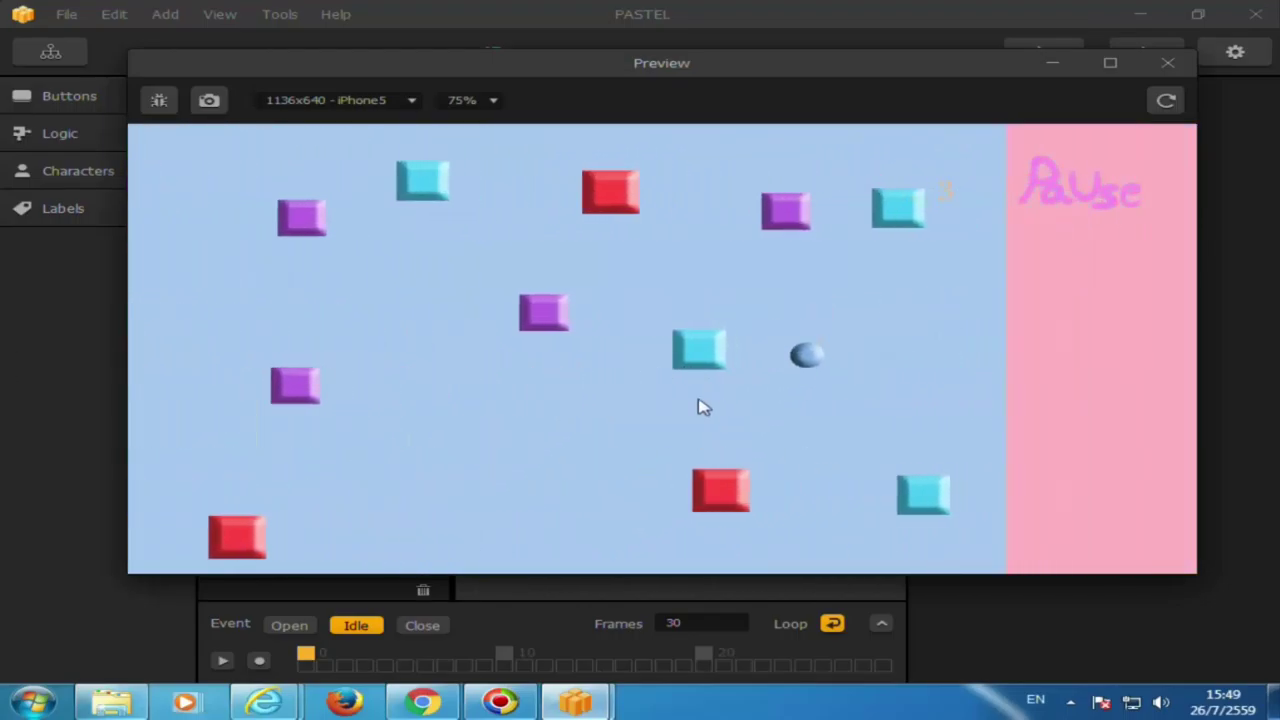
click(657, 377)
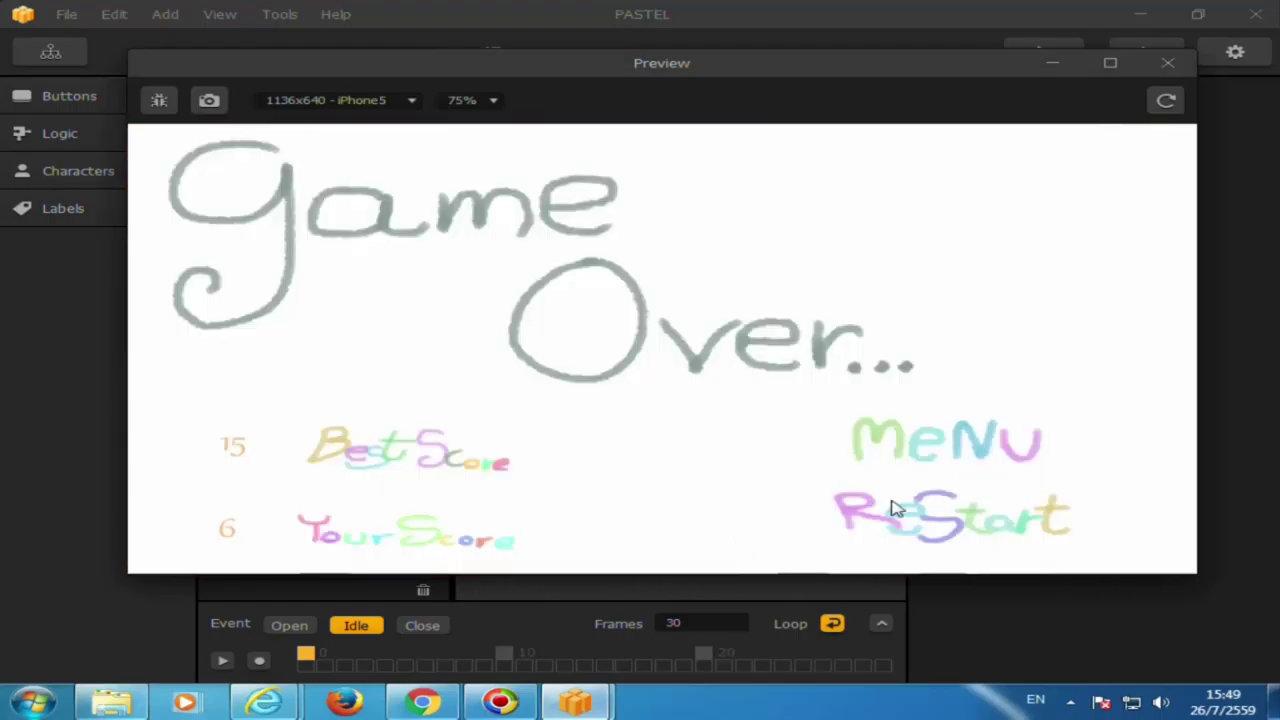
click(895, 508)
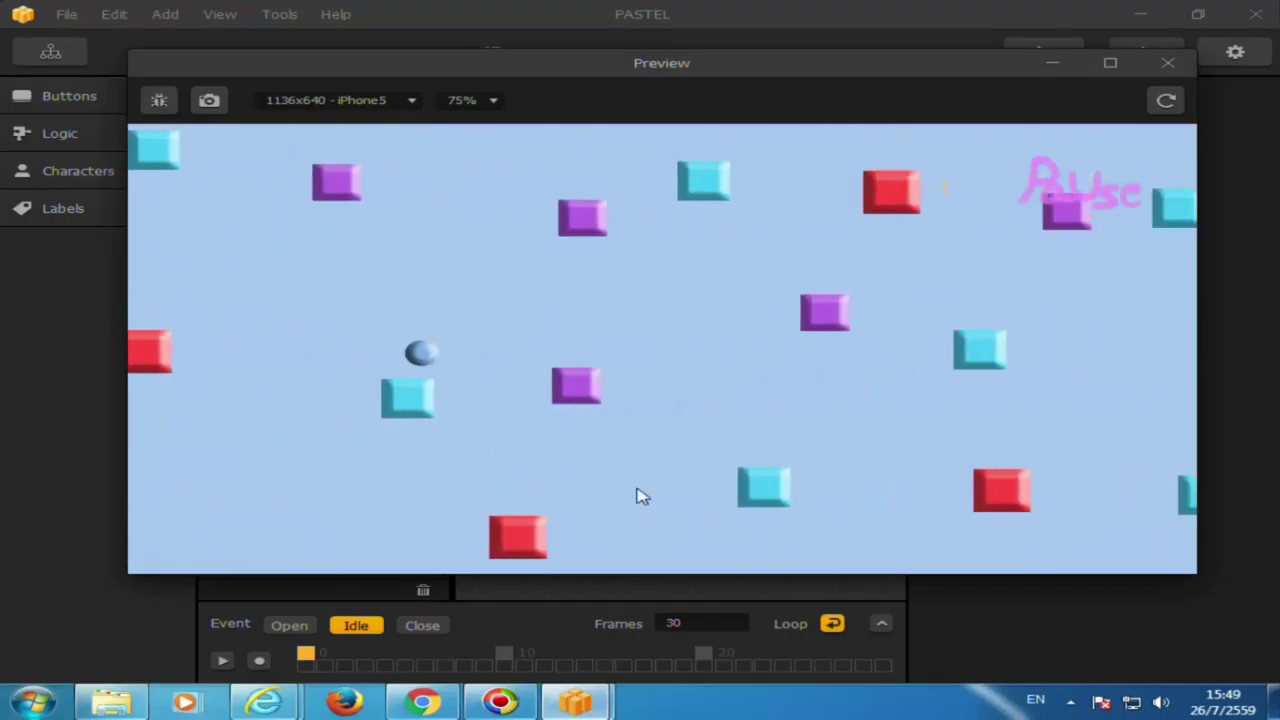
Play a run jumping through the blue and pink scenes to Game Over with score 7
click(698, 480)
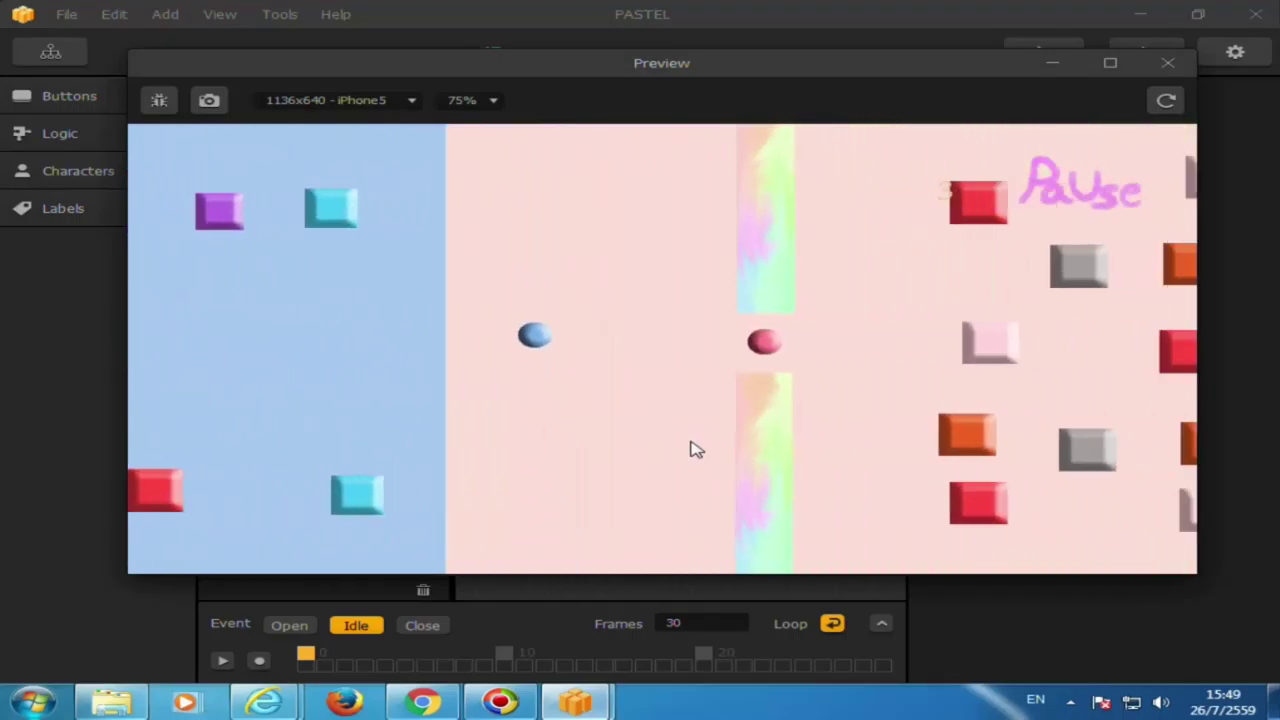
click(665, 400)
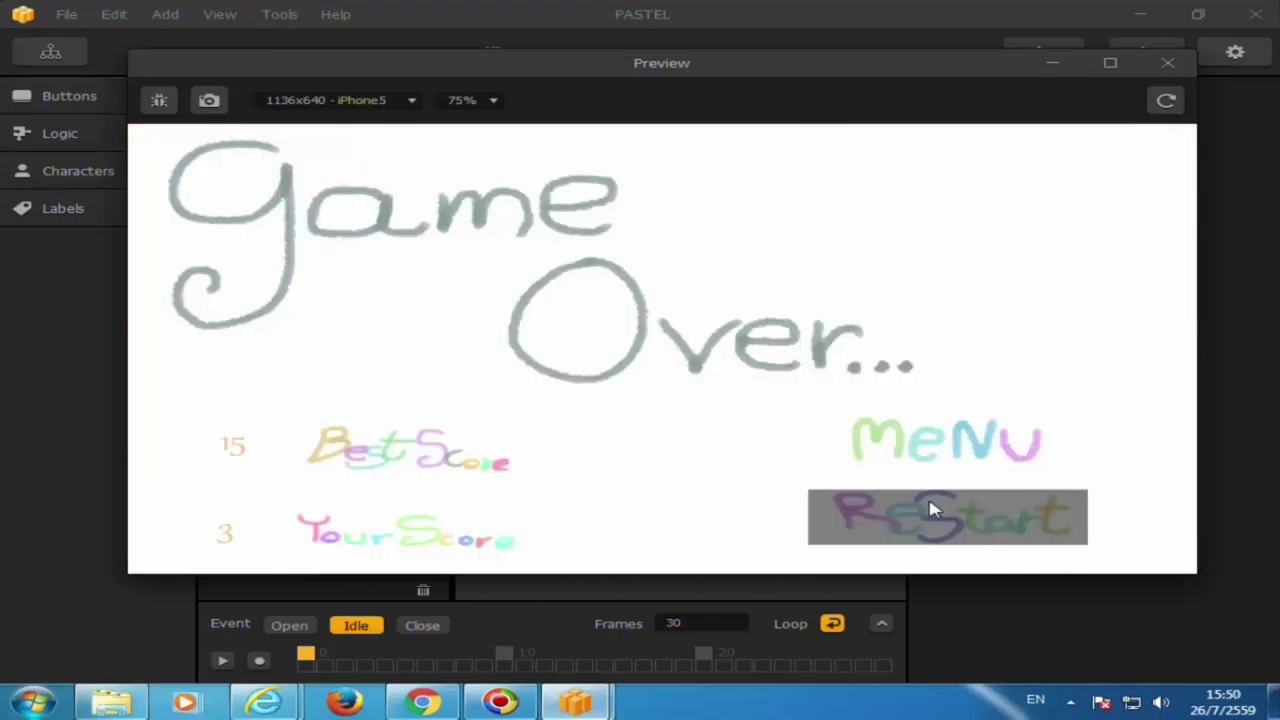
click(930, 510)
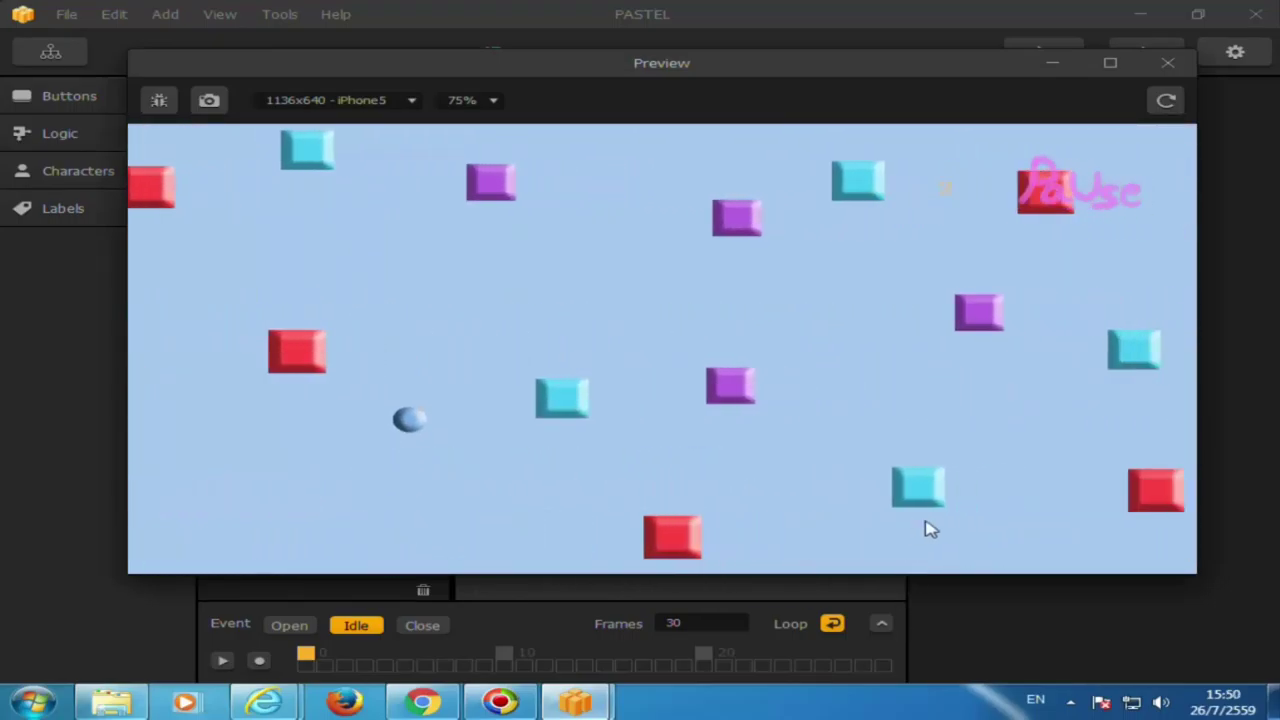
click(1006, 525)
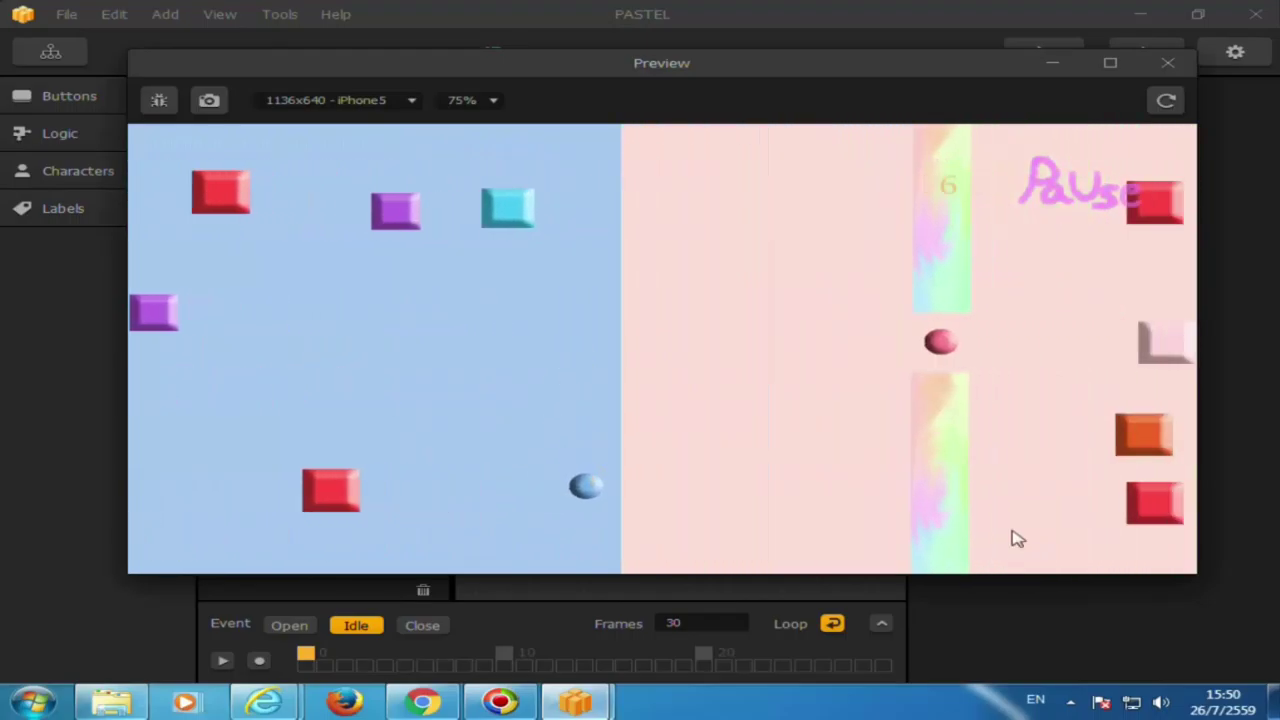
click(1000, 490)
click(909, 354)
click(889, 363)
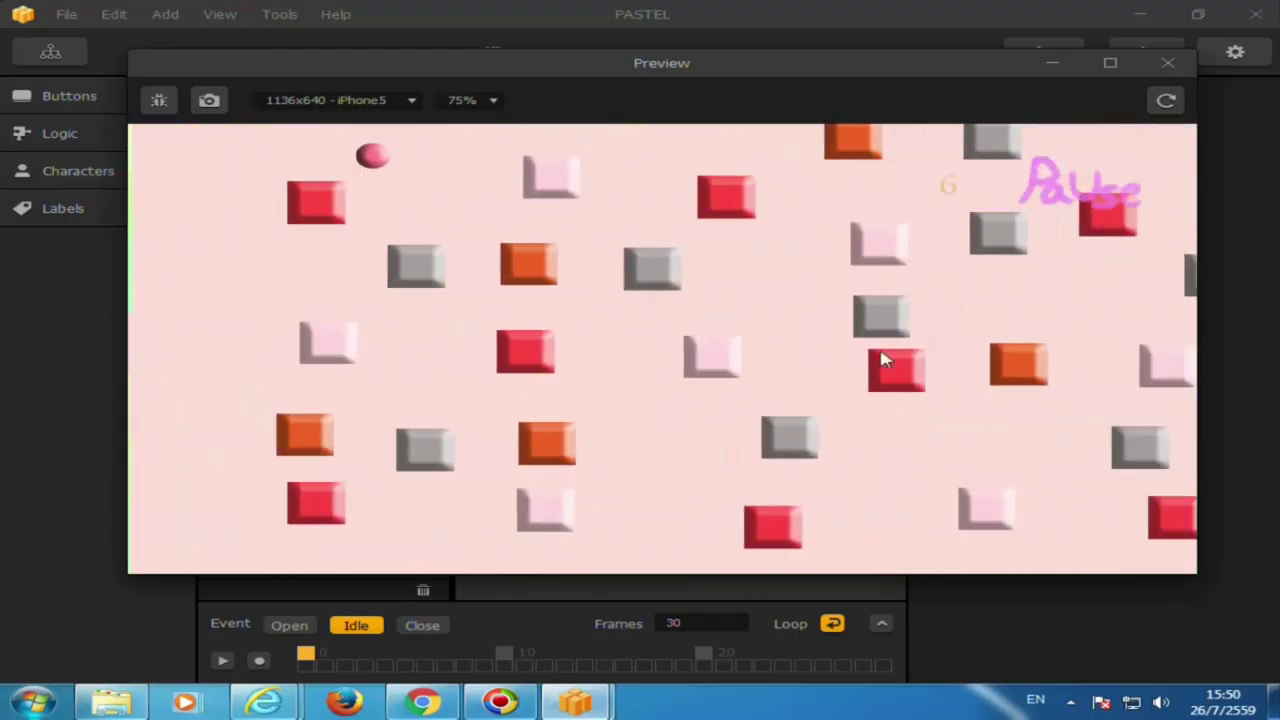
click(886, 380)
click(858, 395)
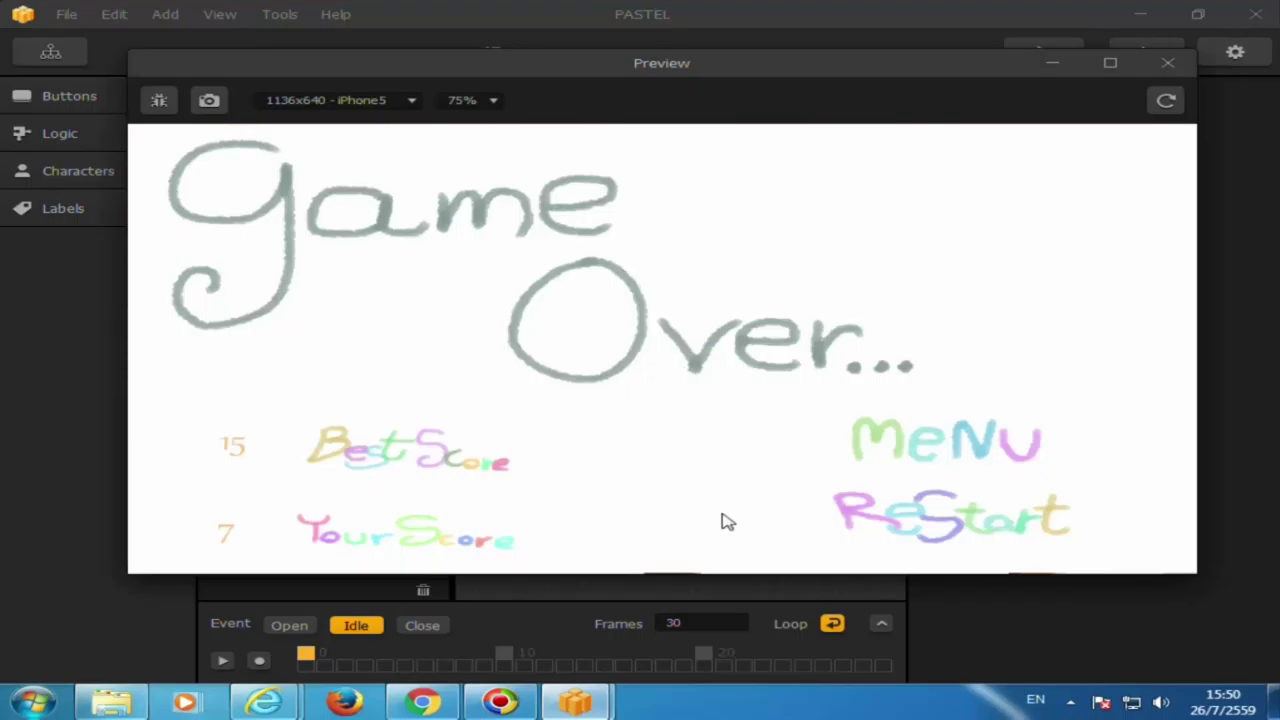
Restart and make a short run, jumping the ball toward the pipes
click(988, 540)
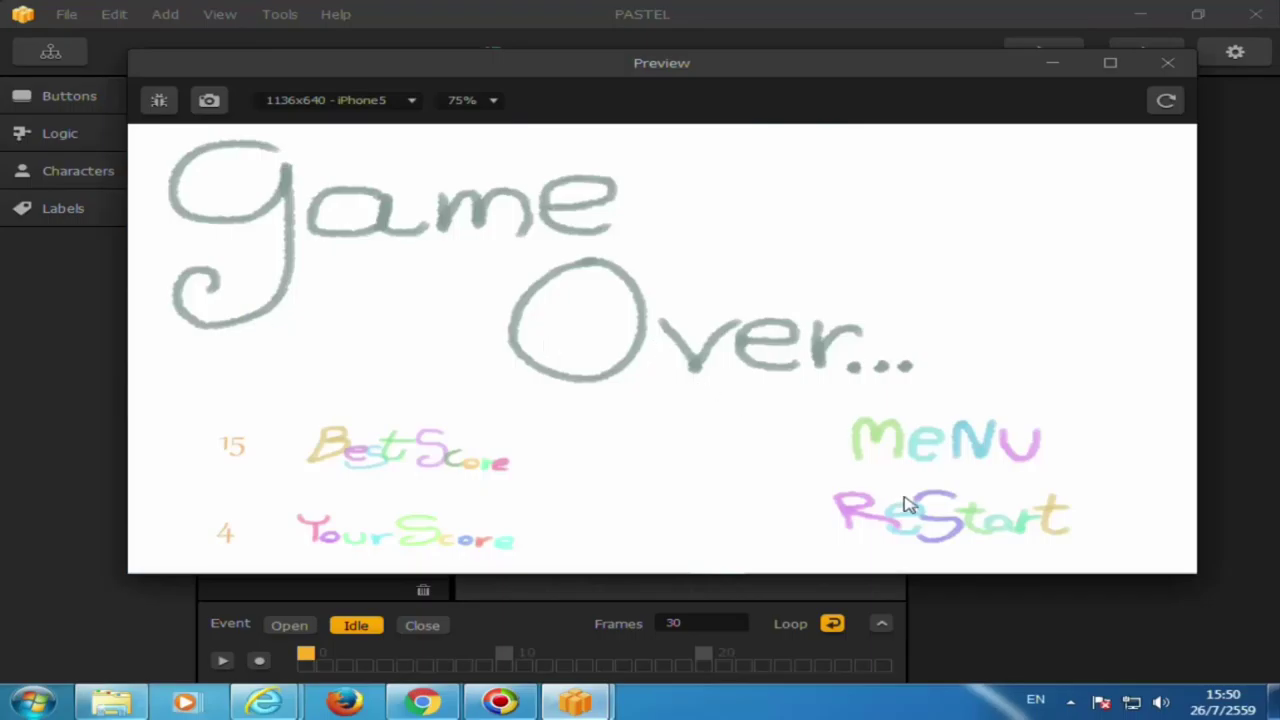
click(905, 503)
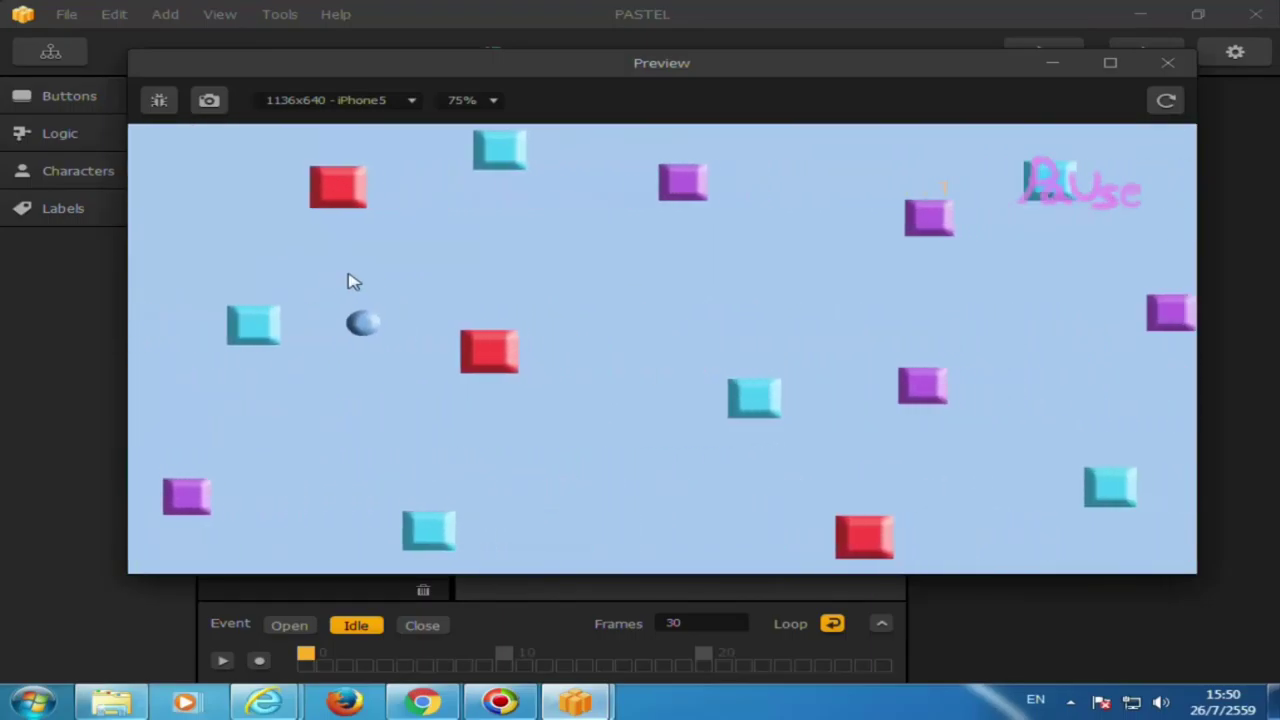
click(329, 294)
click(300, 265)
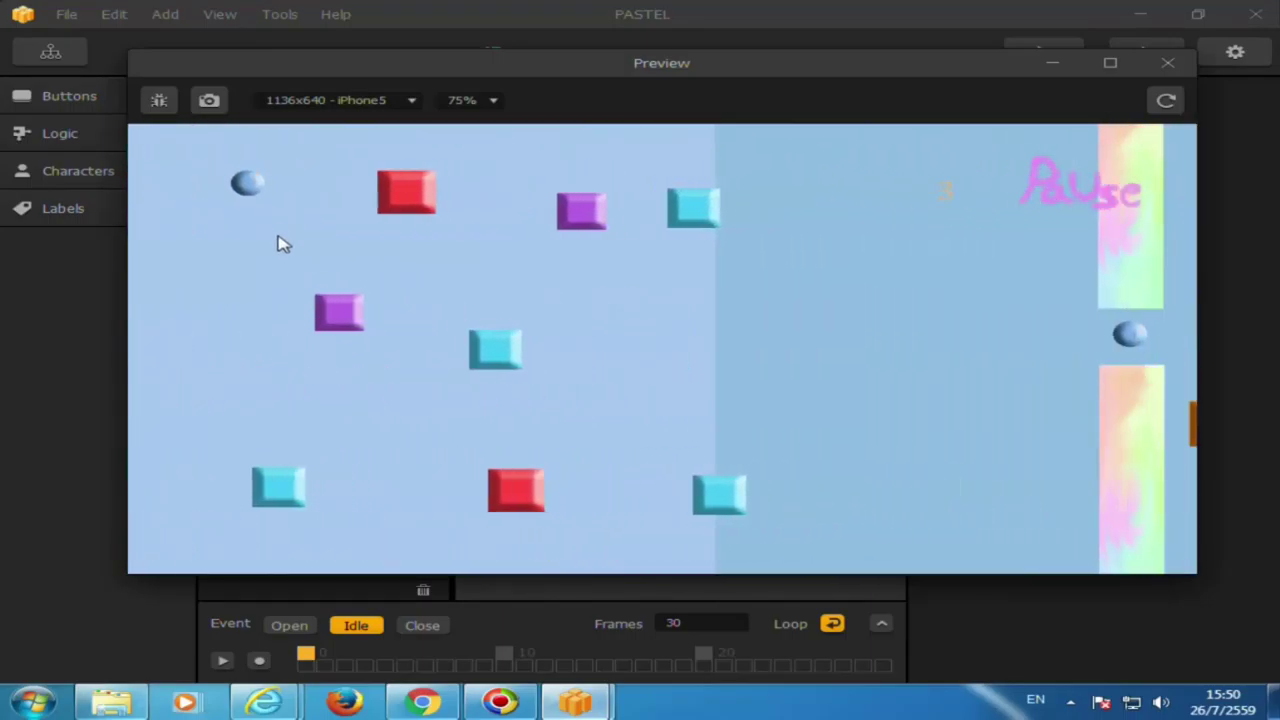
click(517, 306)
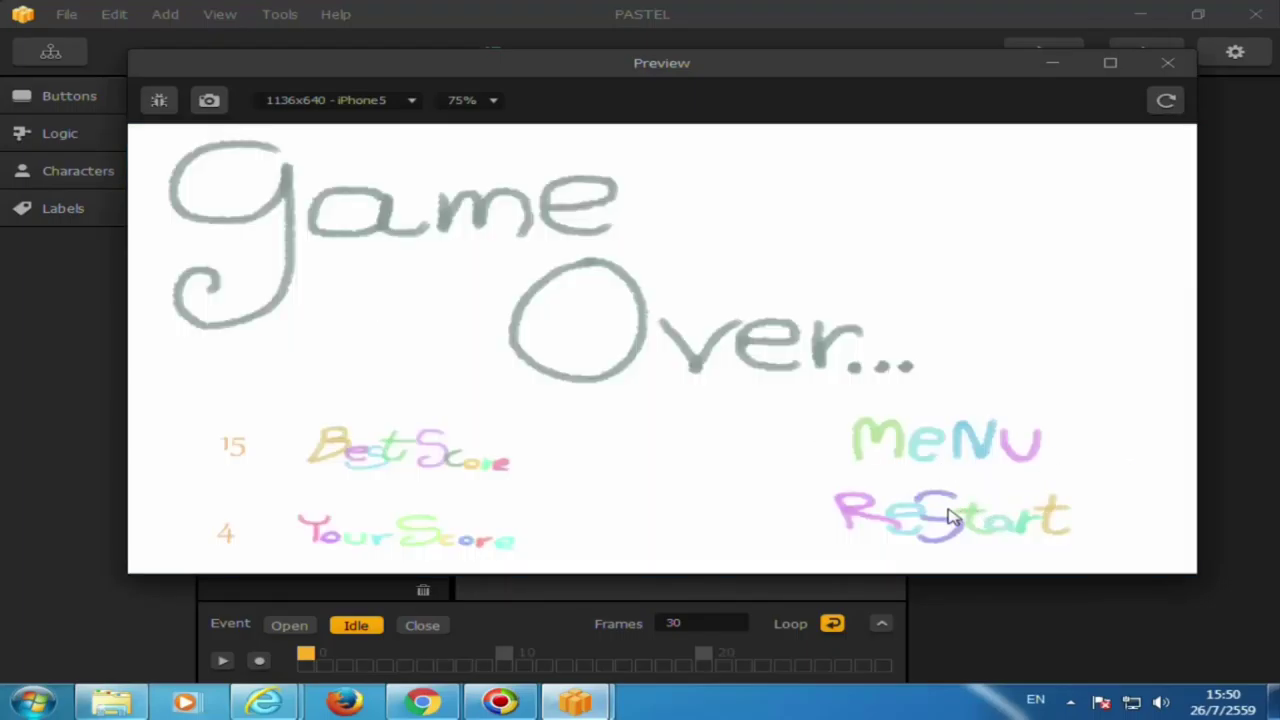
Flap through pipes, blocks and the colour pickup into the mint scene for best 26, then restart
click(955, 515)
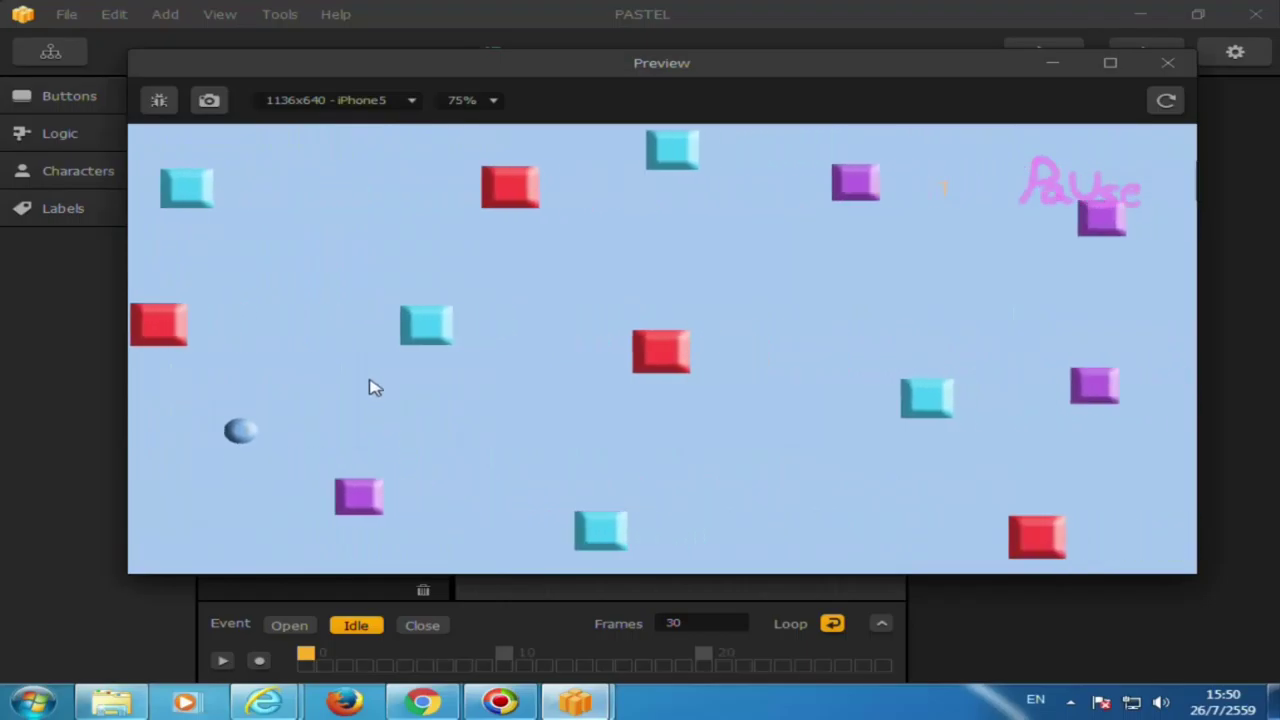
click(375, 470)
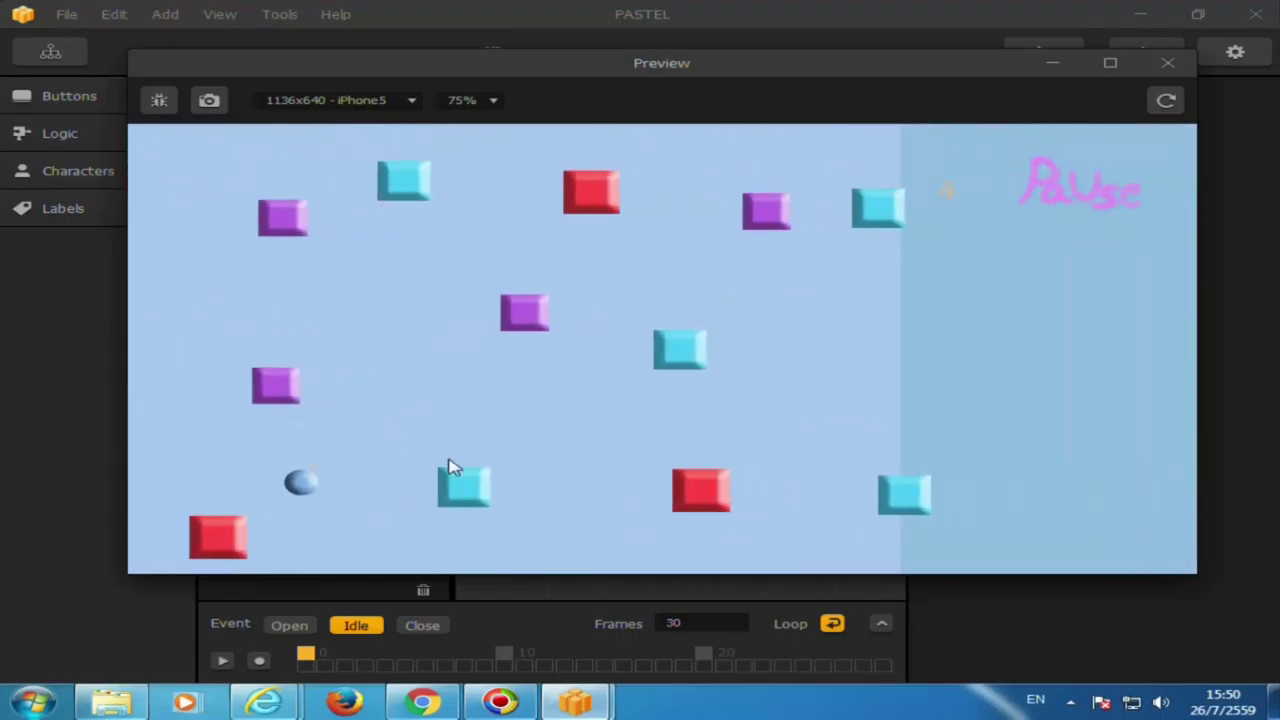
click(449, 435)
click(442, 430)
click(463, 400)
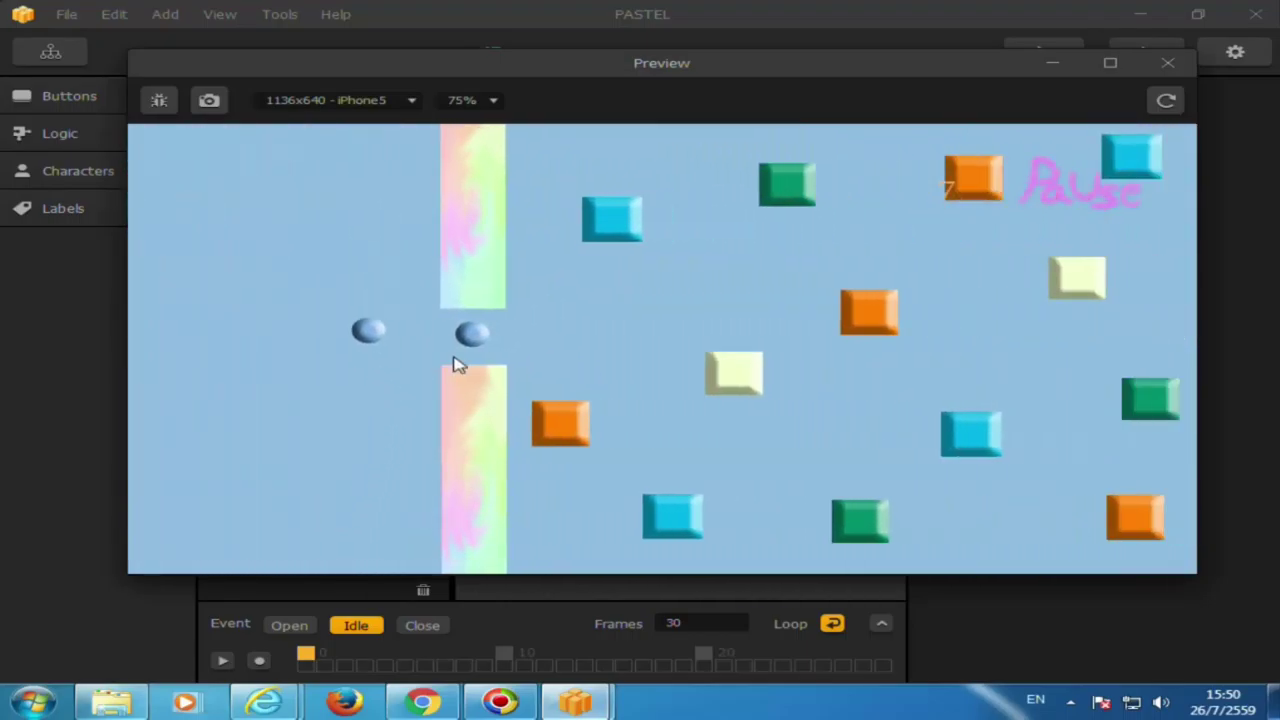
click(453, 355)
click(450, 342)
click(440, 350)
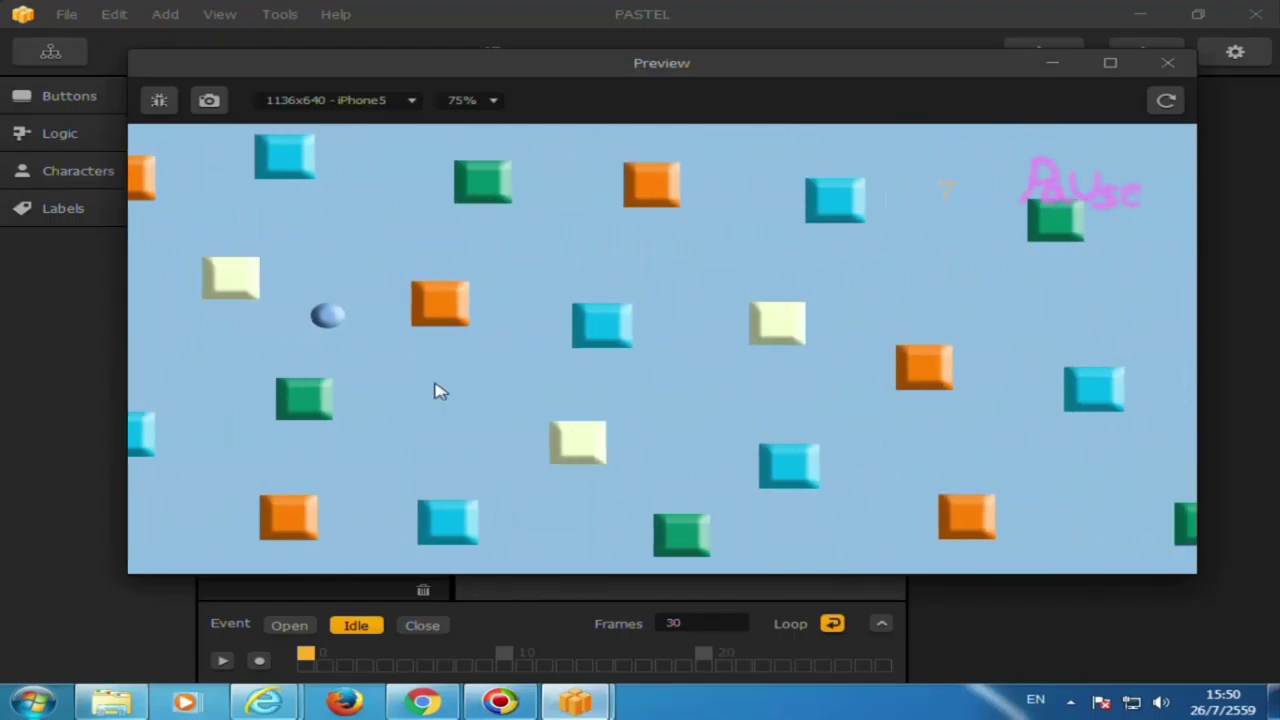
click(430, 400)
click(432, 420)
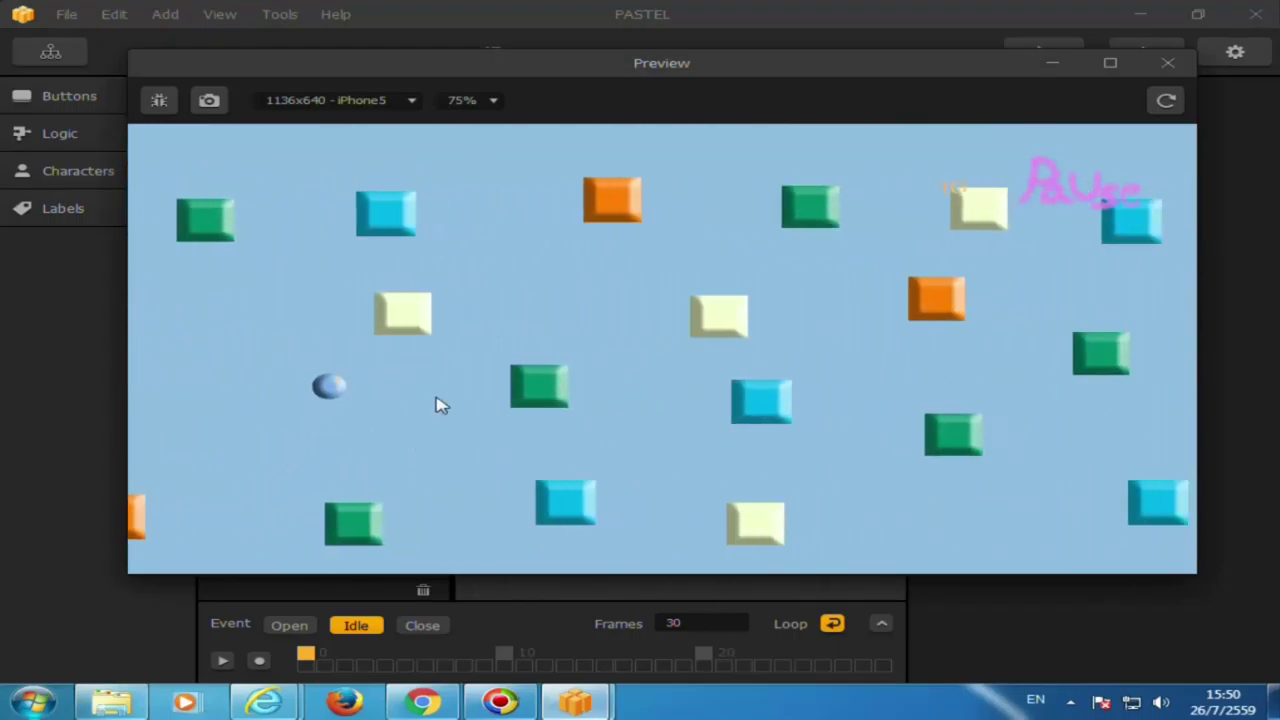
click(450, 470)
click(510, 455)
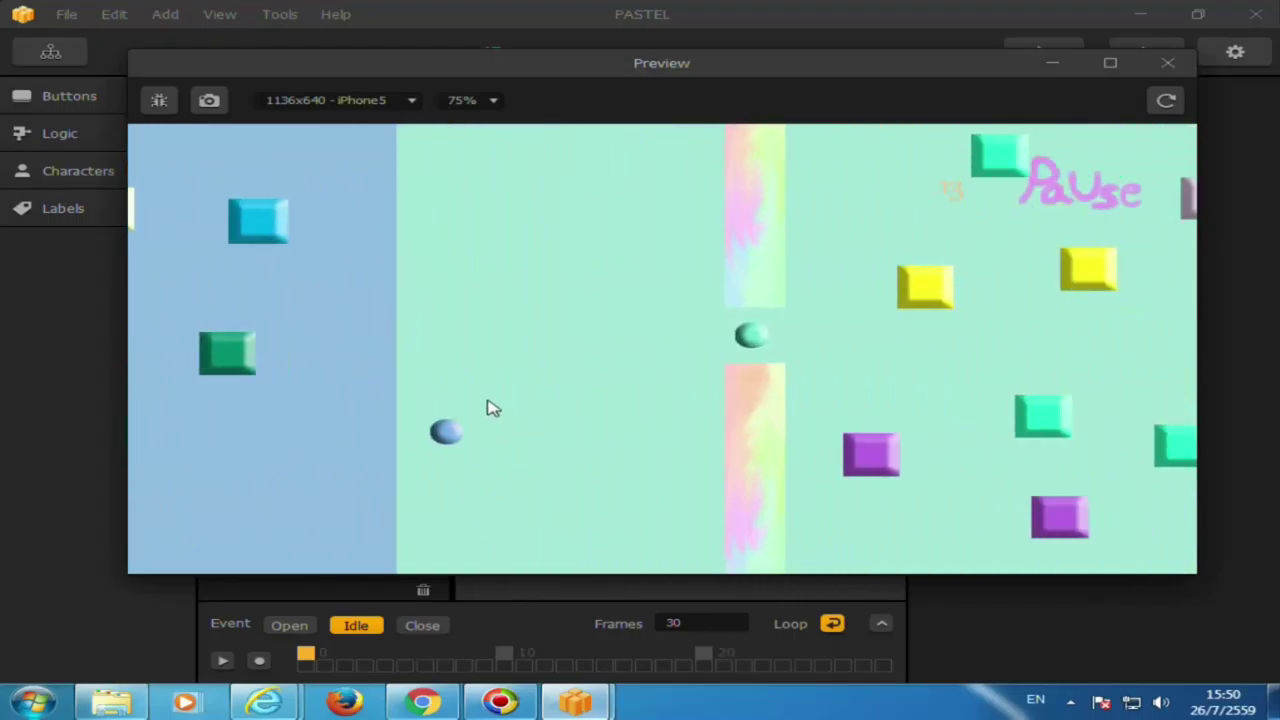
click(409, 349)
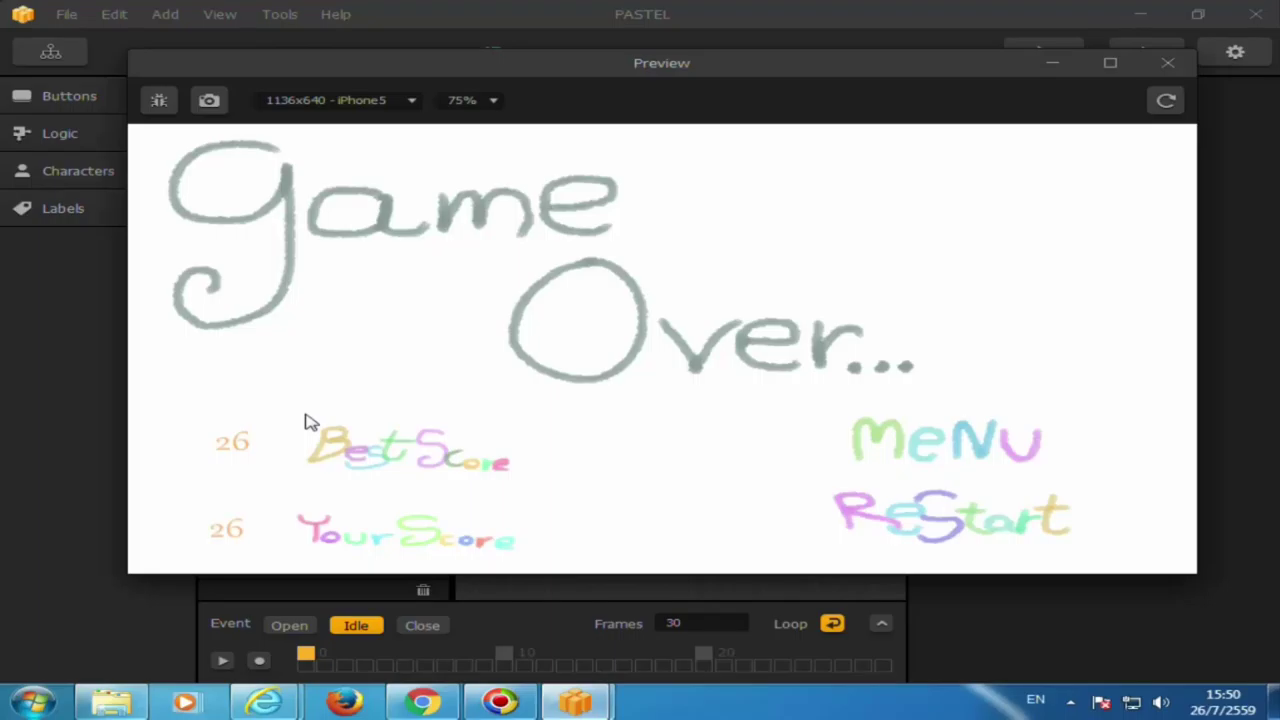
click(930, 520)
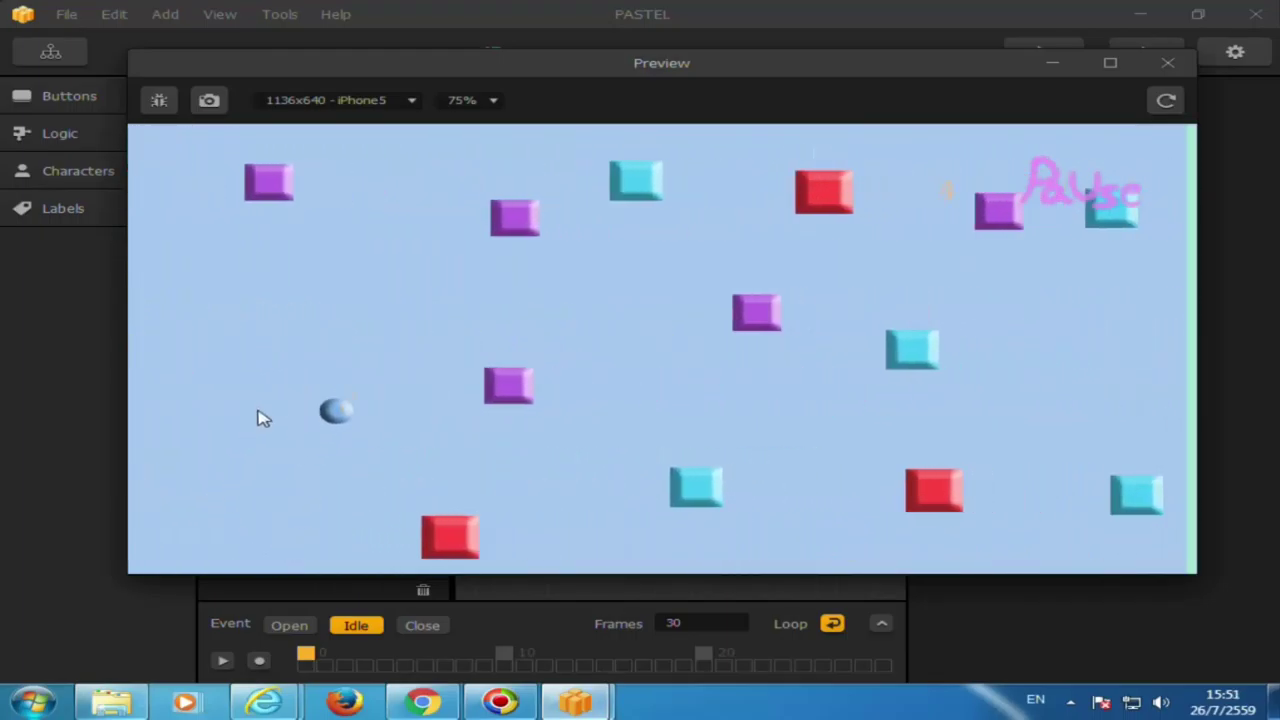
Play a run jumping over blocks and through the pillar gaps, then restart after Game Over
click(316, 420)
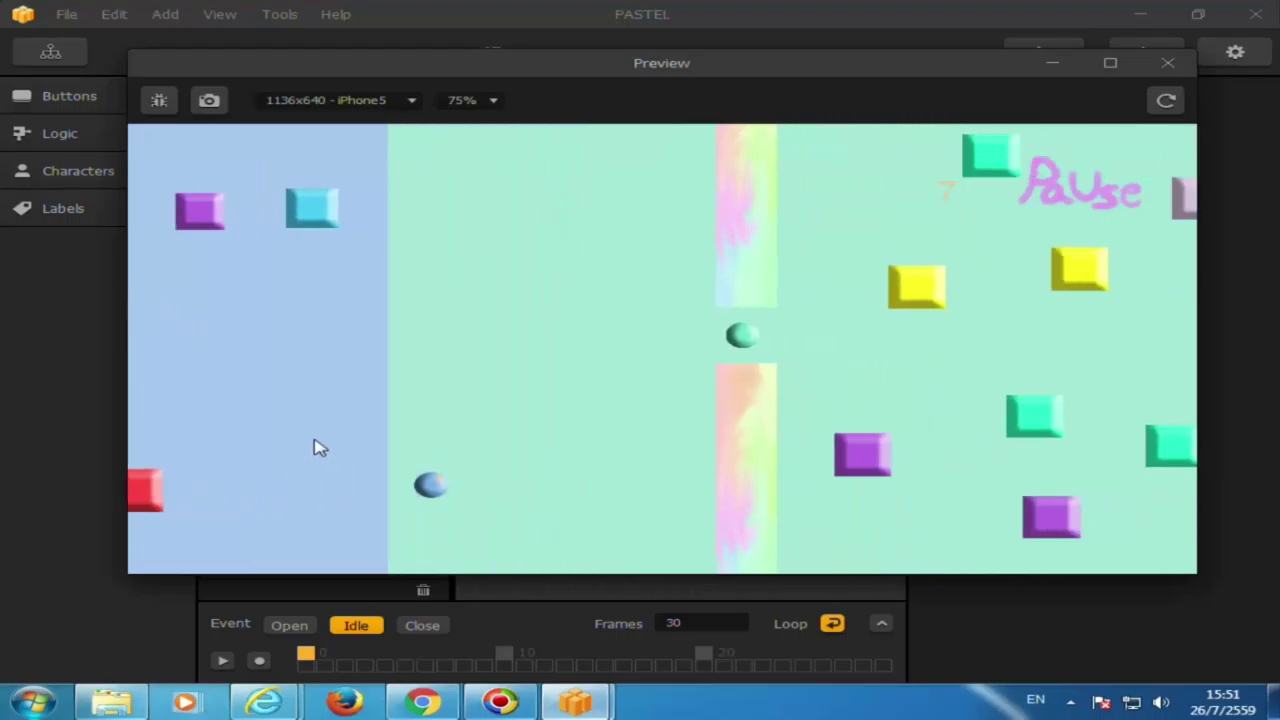
click(325, 415)
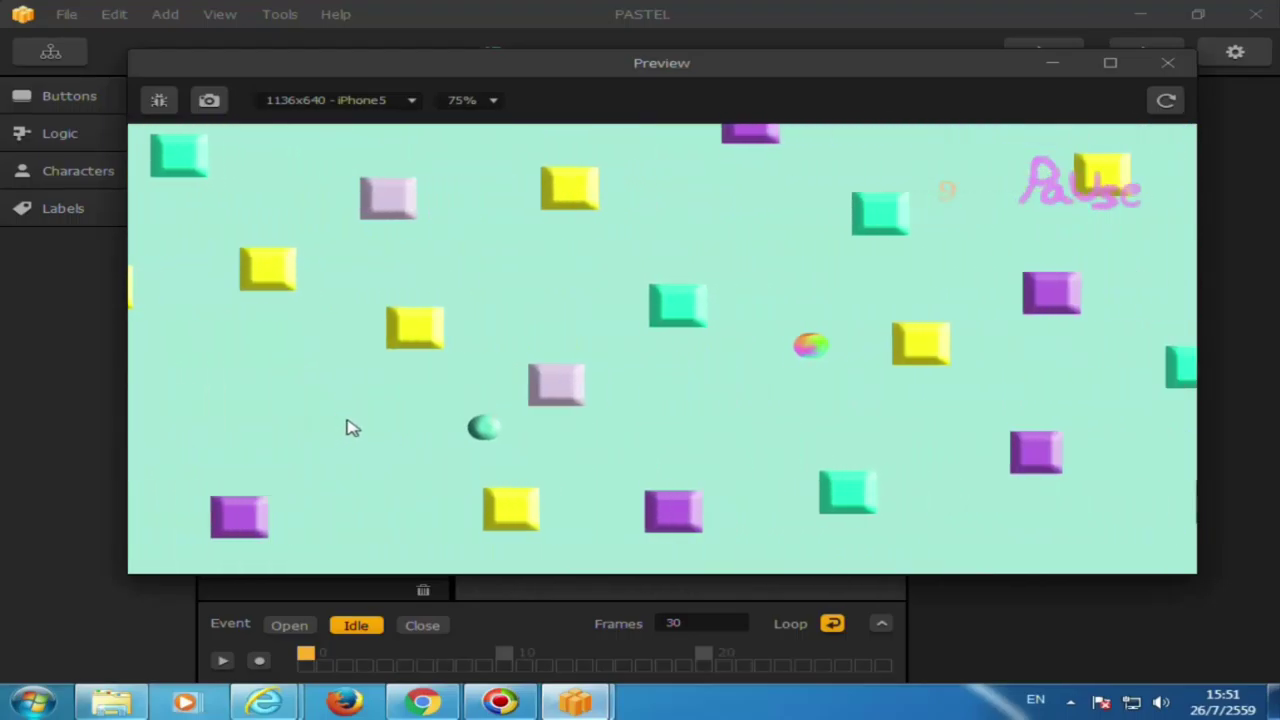
click(320, 380)
click(224, 384)
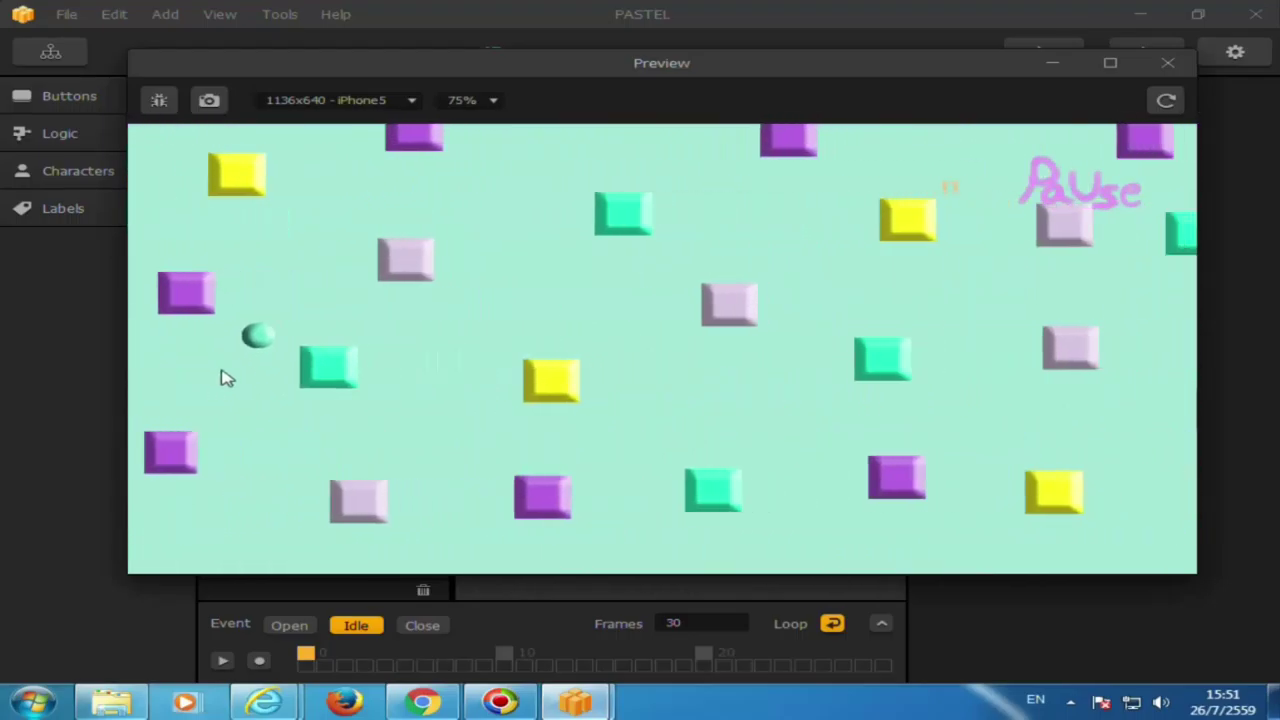
click(230, 437)
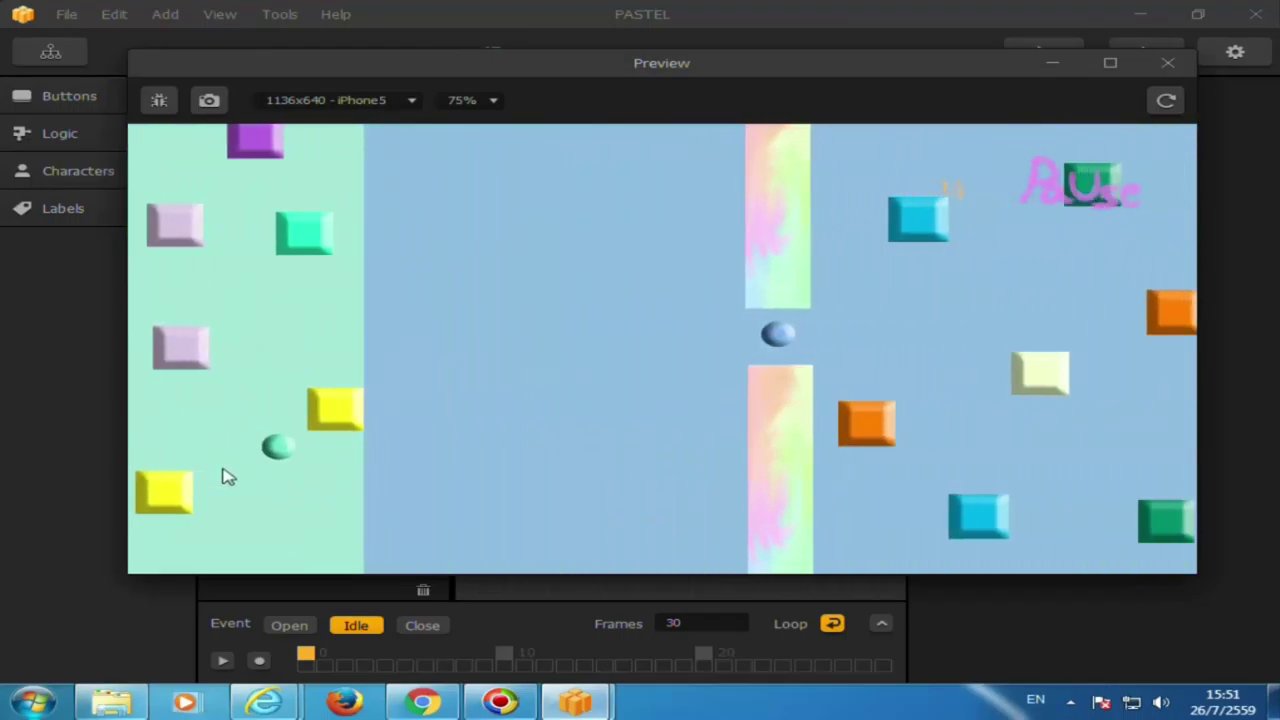
click(270, 420)
click(210, 330)
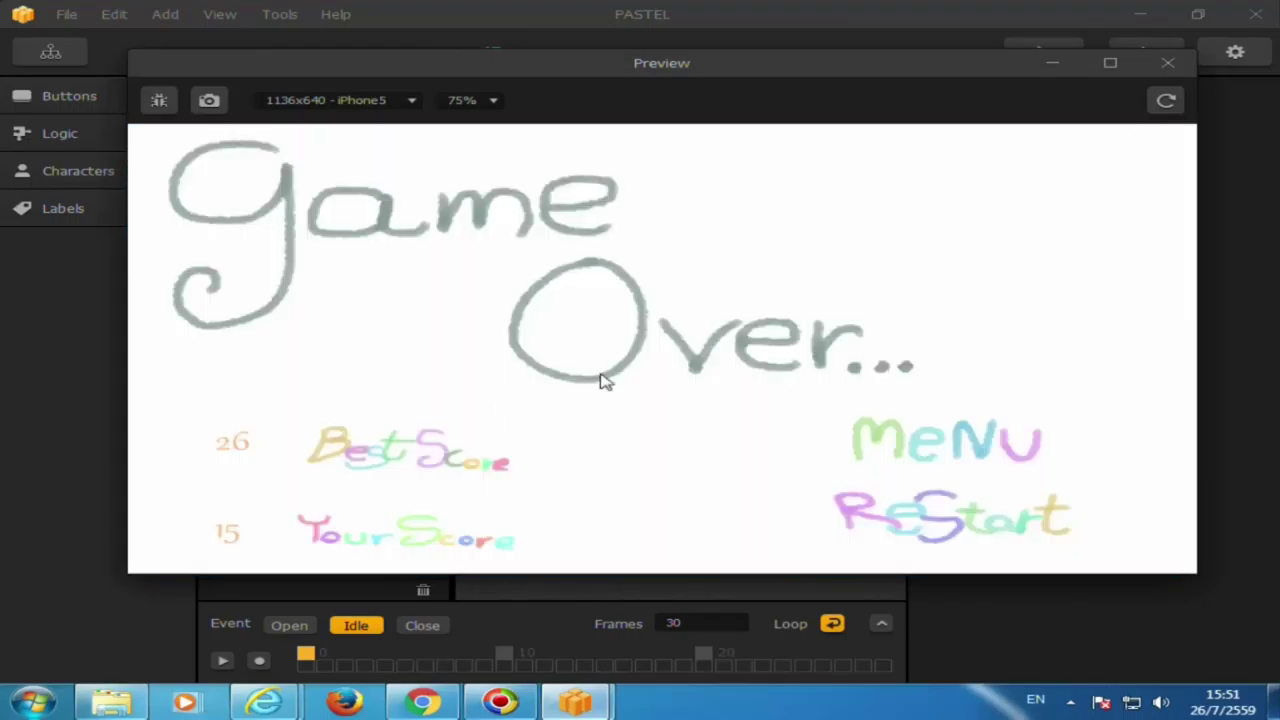
click(1007, 520)
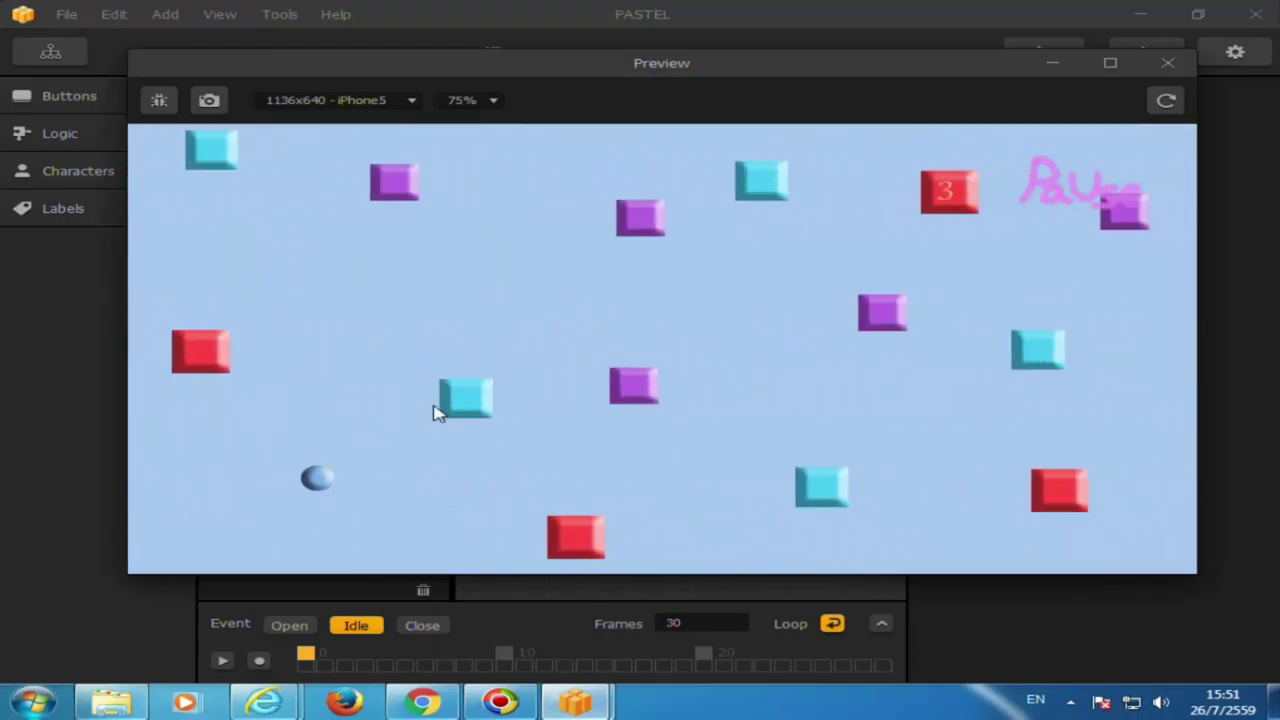
Play another short run dodging the blocks, then restart after Game Over
click(488, 400)
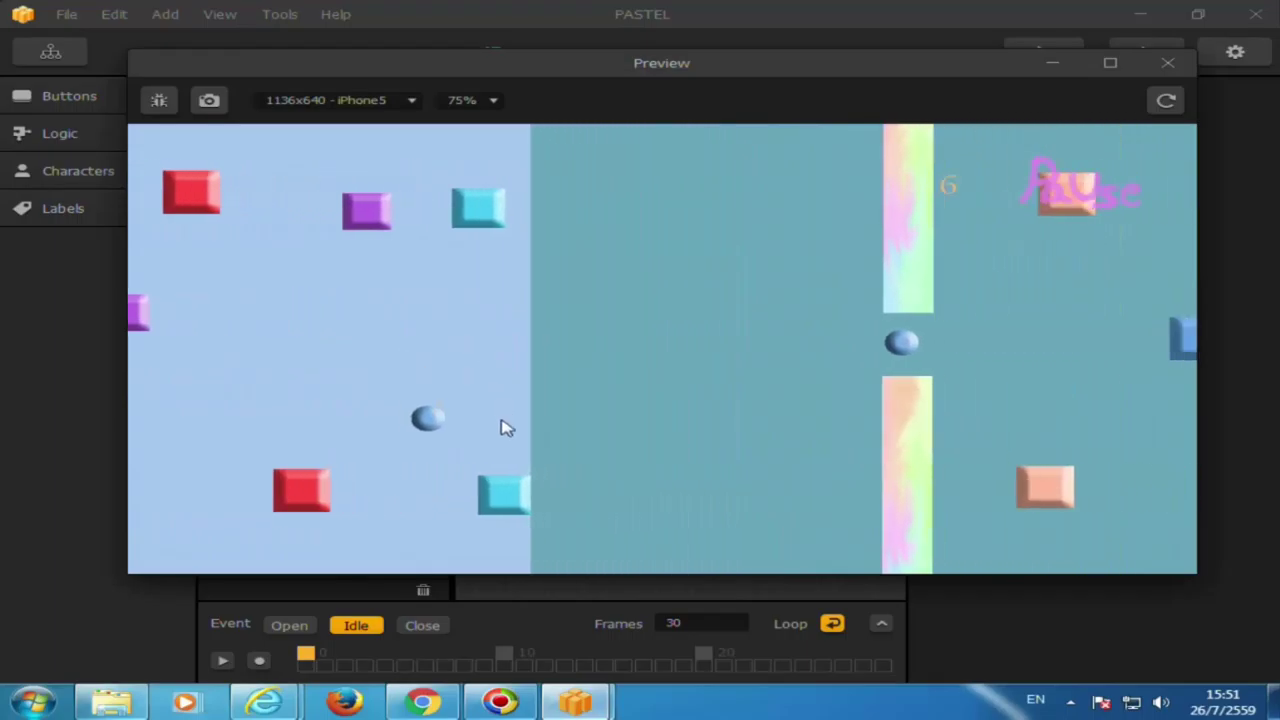
click(480, 402)
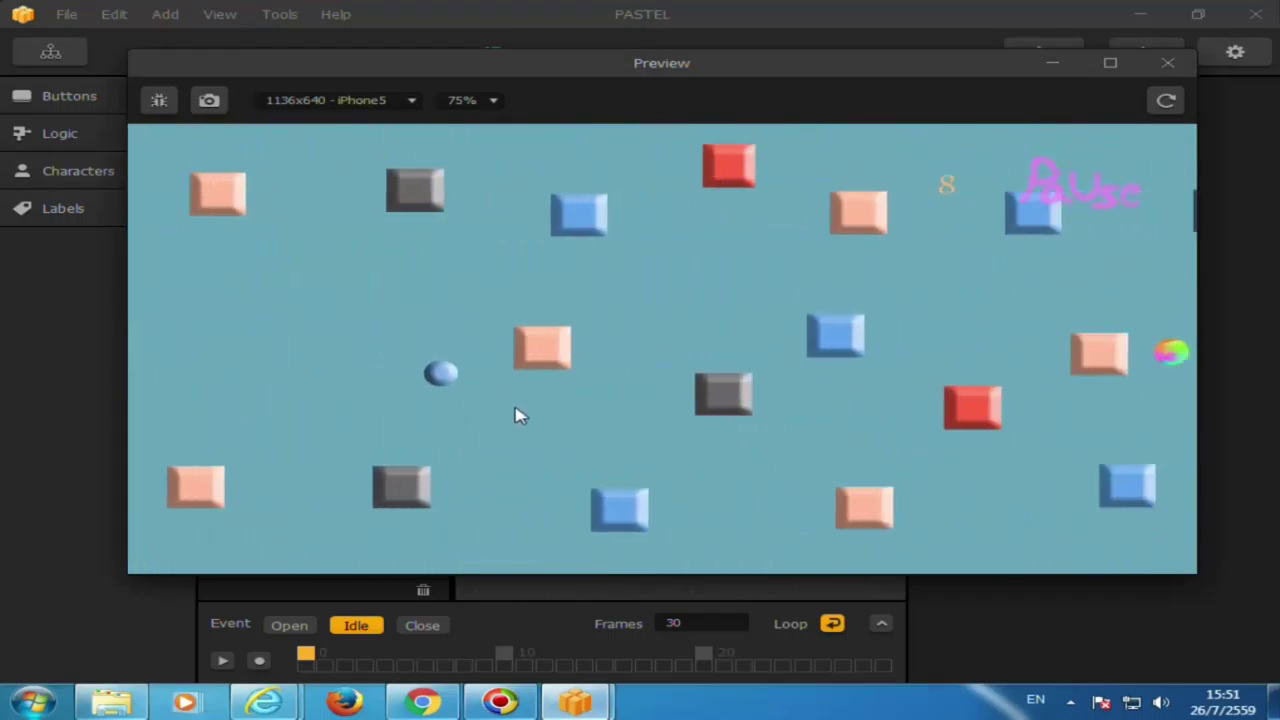
click(410, 380)
click(445, 445)
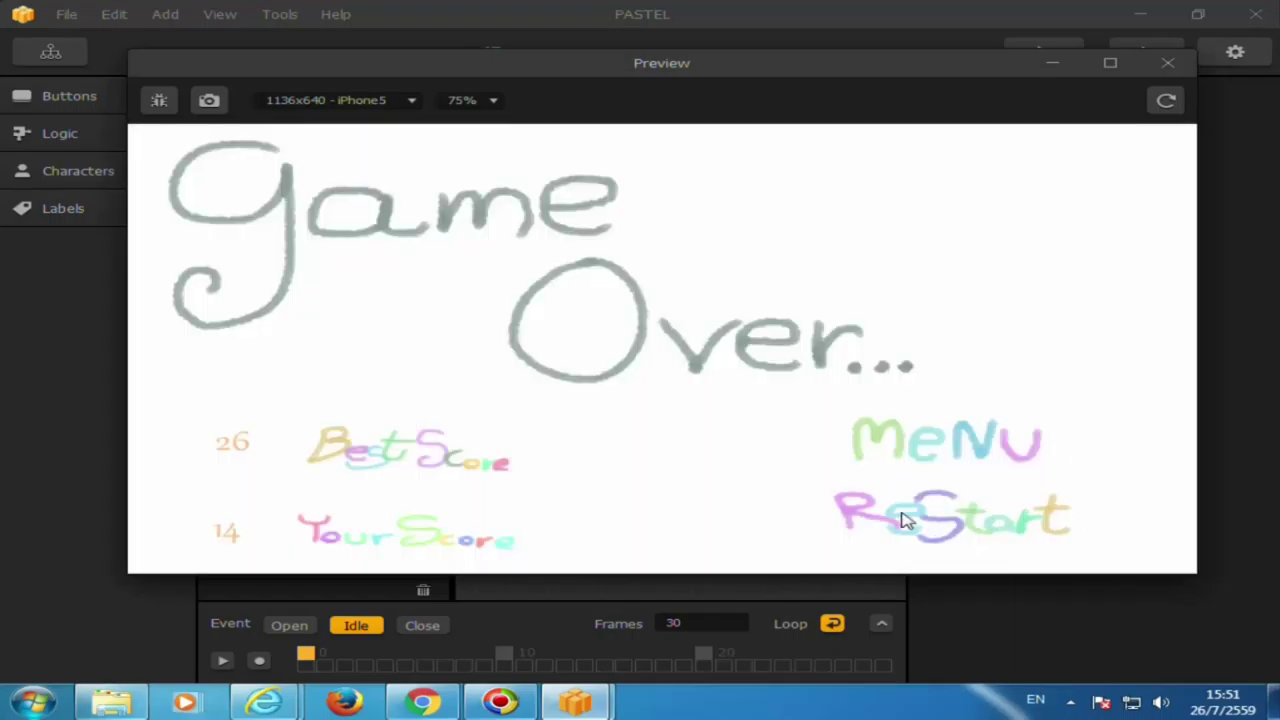
click(903, 519)
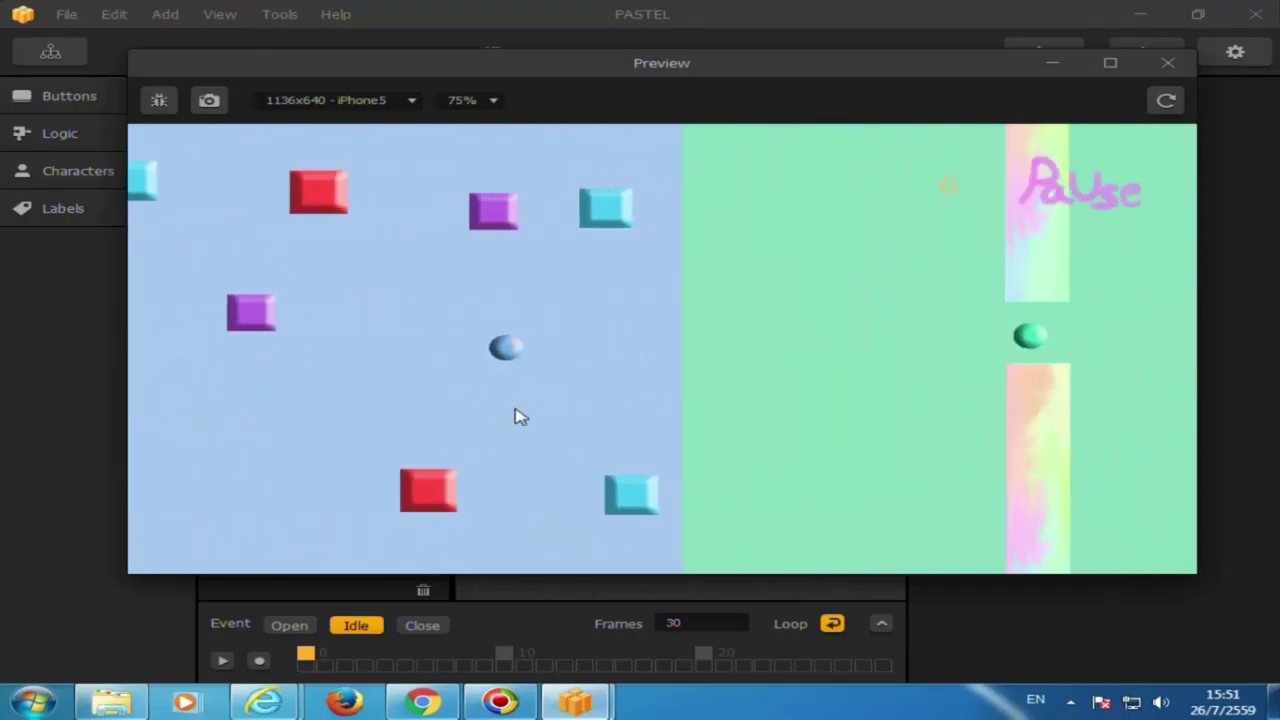
Play a third run between pillars and blocks to Game Over with score 7, then restart
mouse_move(502, 470)
mouse_down()
mouse_move(480, 507)
mouse_move(450, 457)
mouse_up()
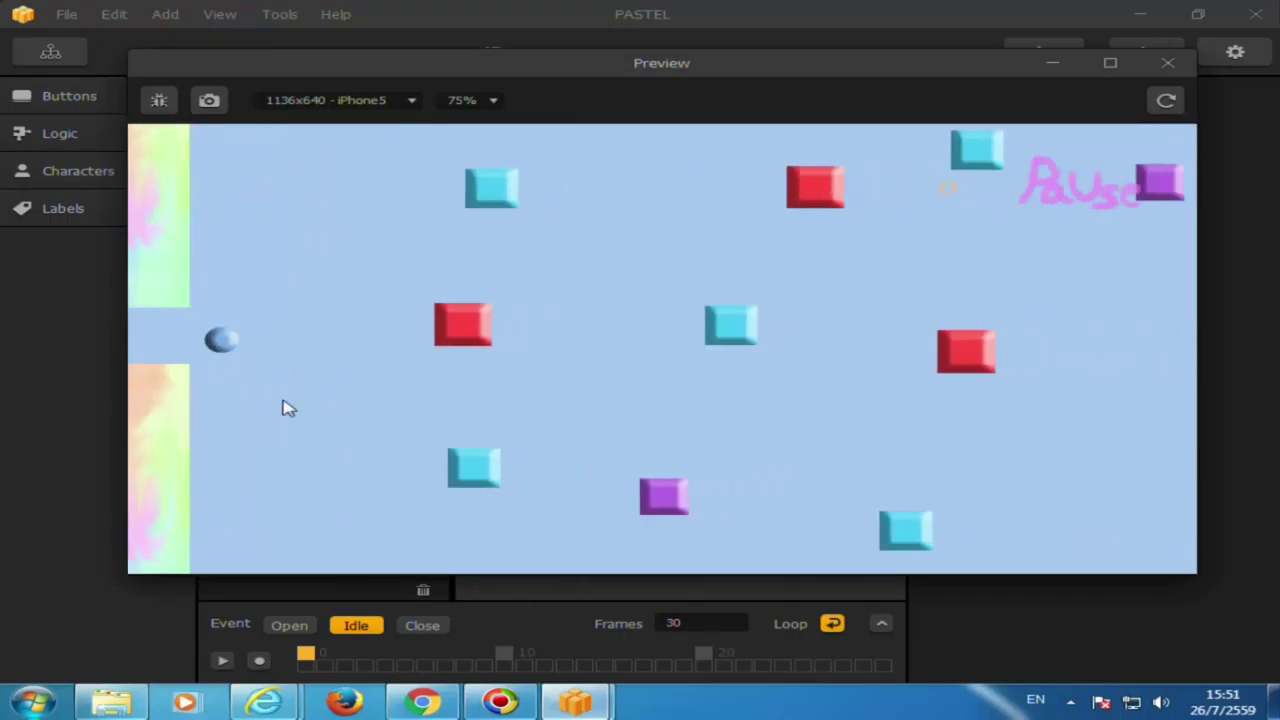
click(314, 400)
click(320, 435)
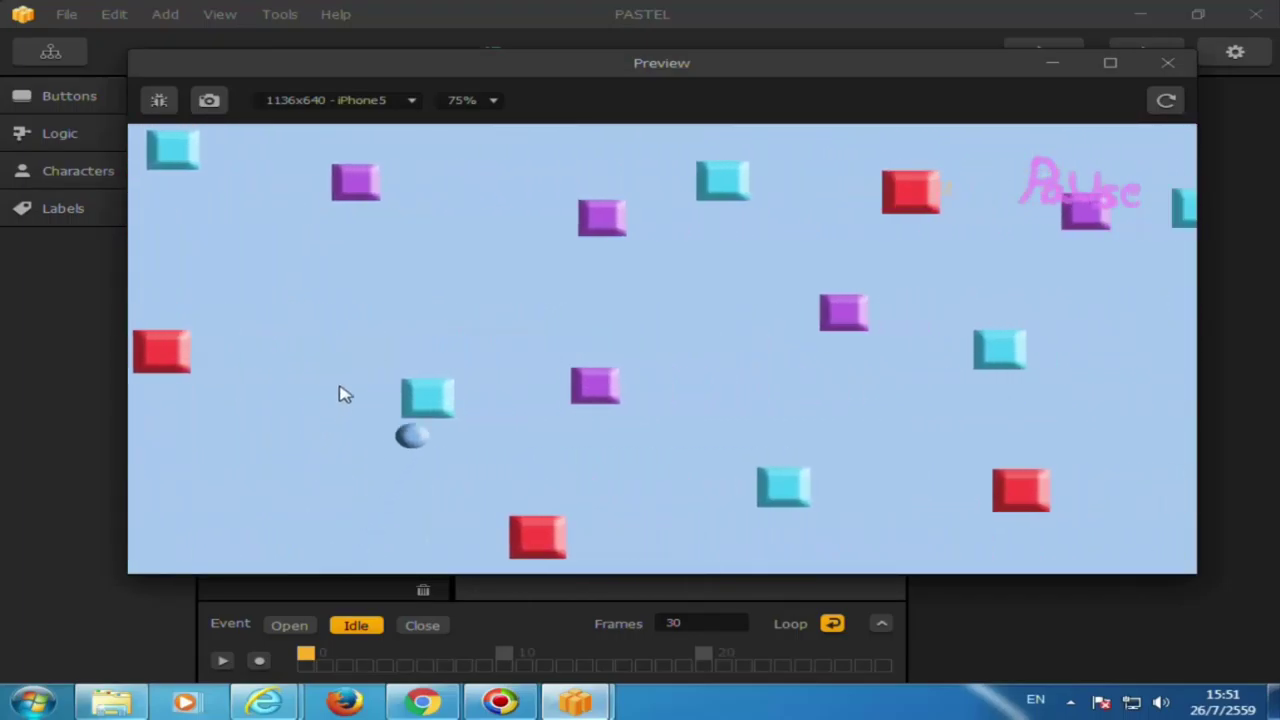
click(307, 400)
click(337, 400)
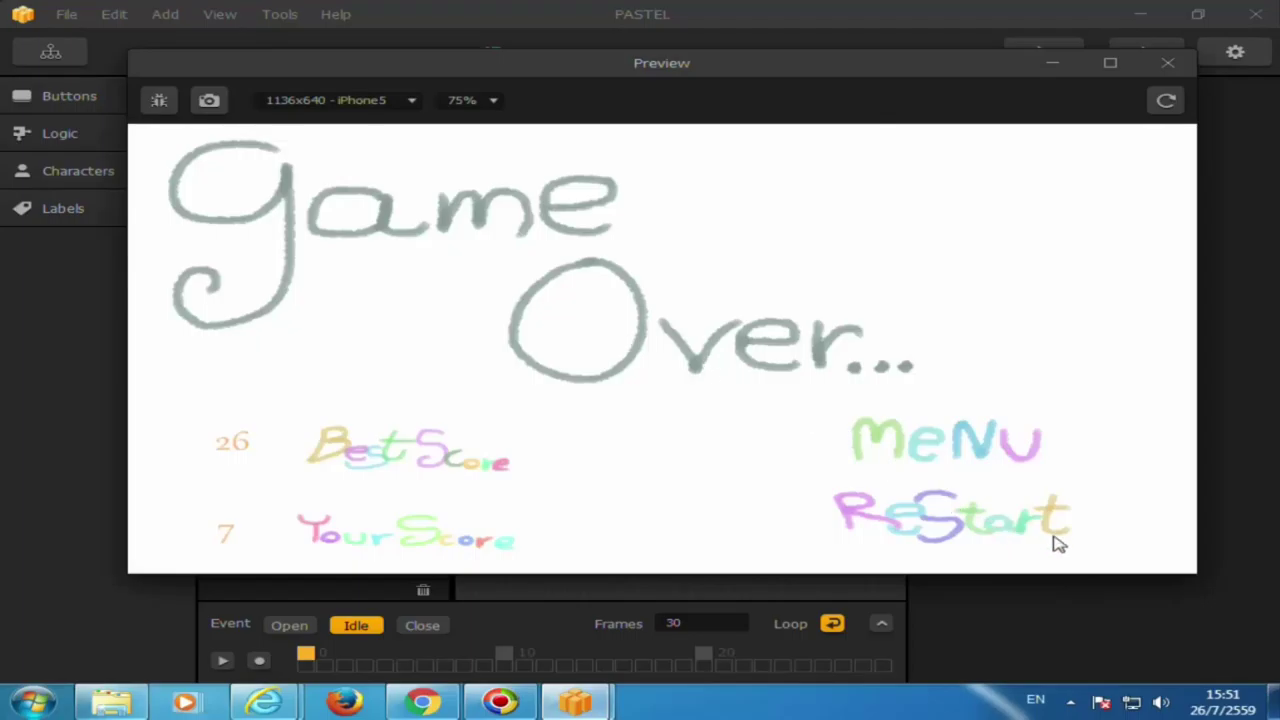
click(969, 523)
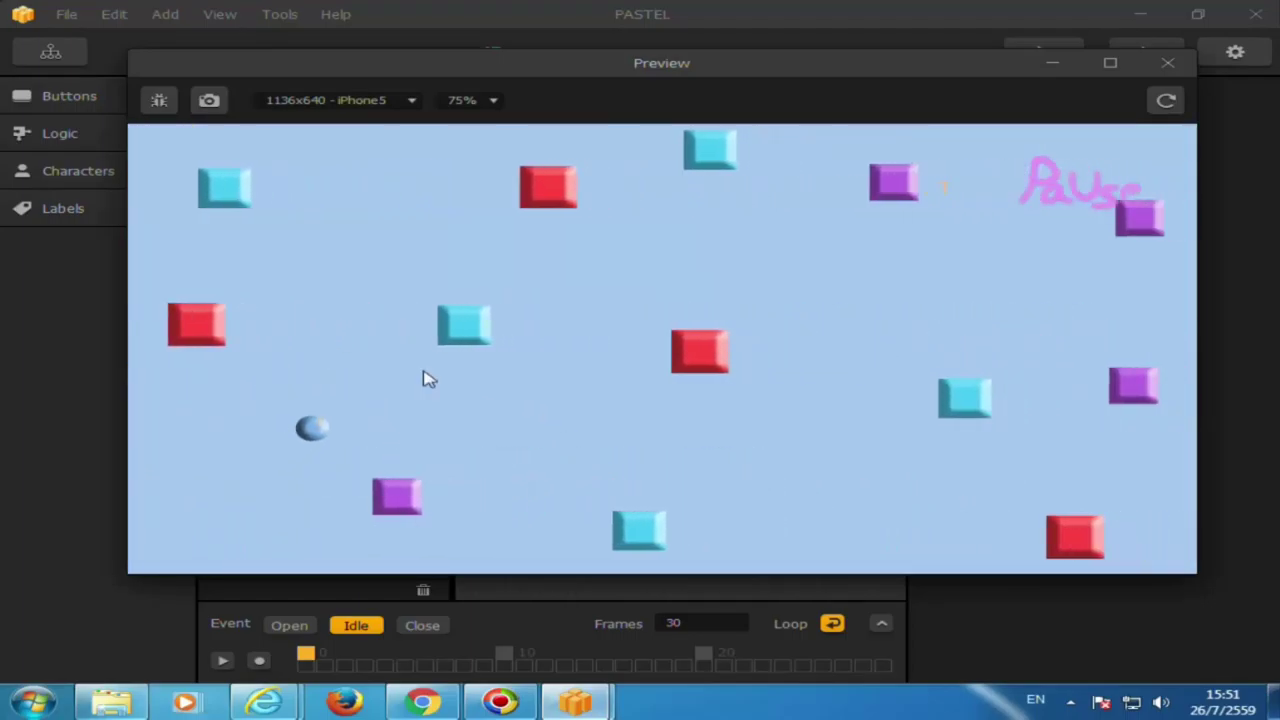
Play a run through the orange and pink scenes to Game Over with score 6, then restart
click(433, 410)
click(488, 468)
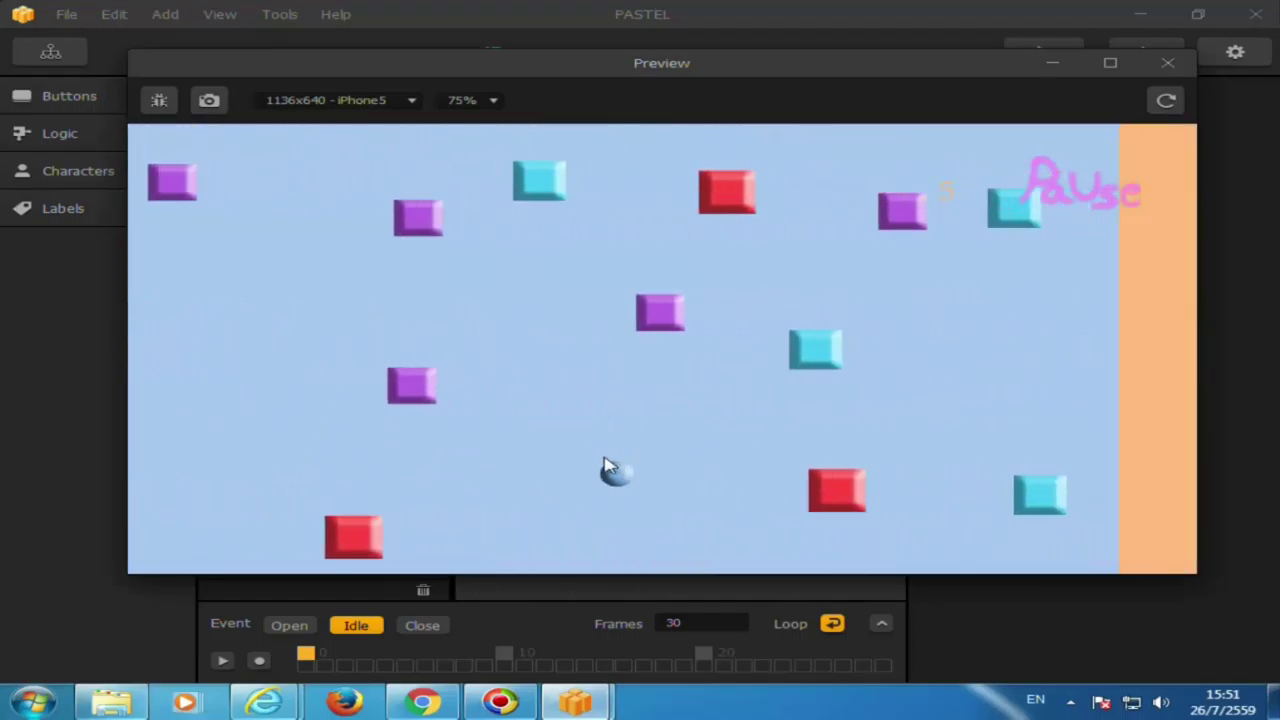
click(600, 440)
click(586, 450)
click(583, 376)
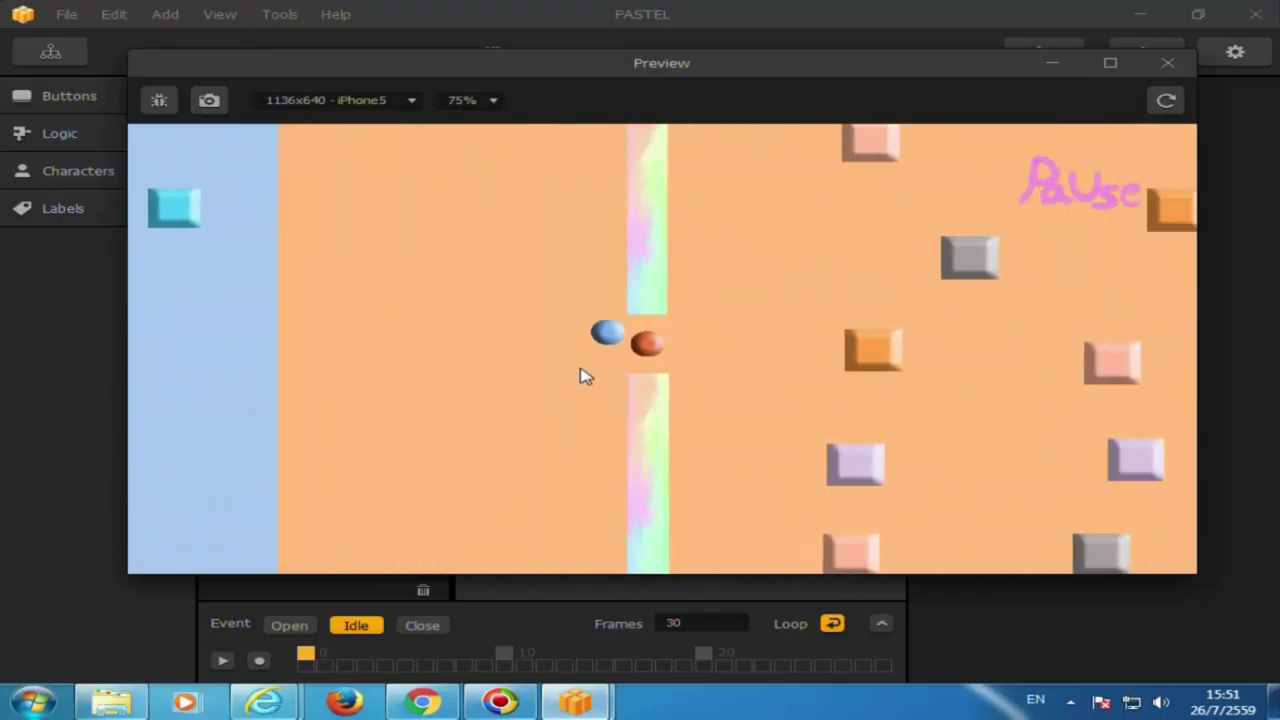
click(620, 340)
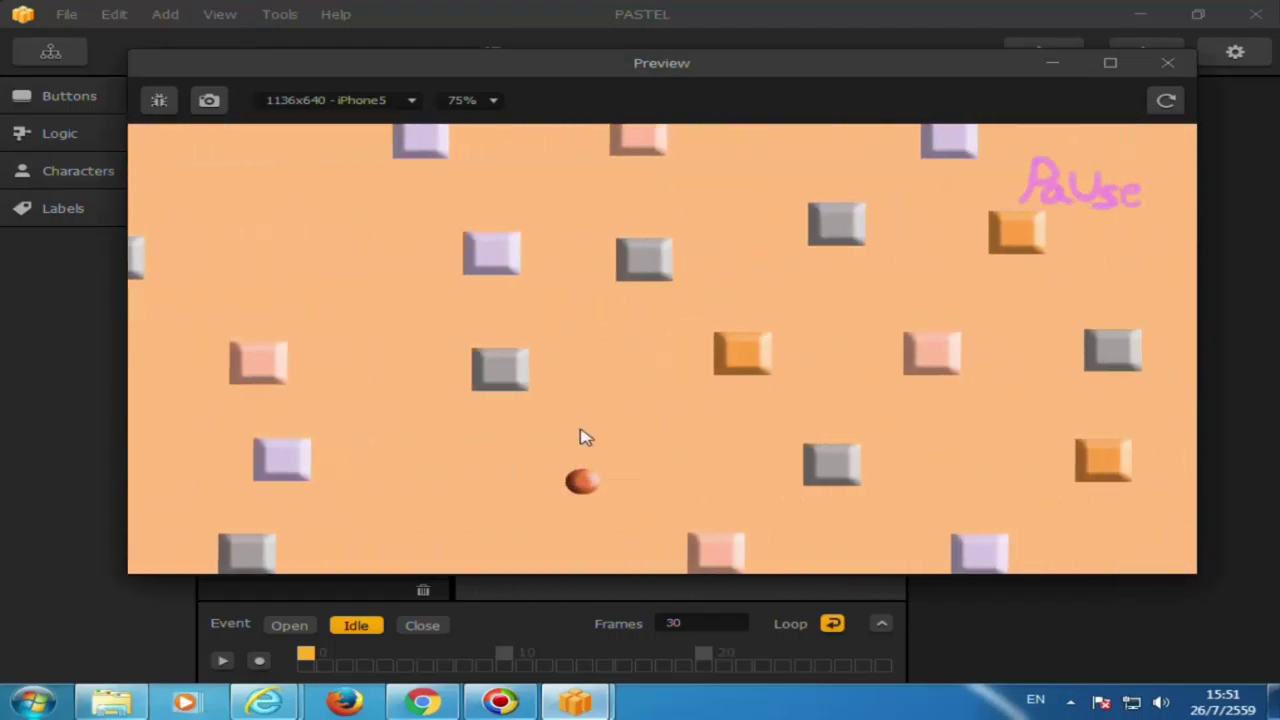
click(588, 428)
click(628, 420)
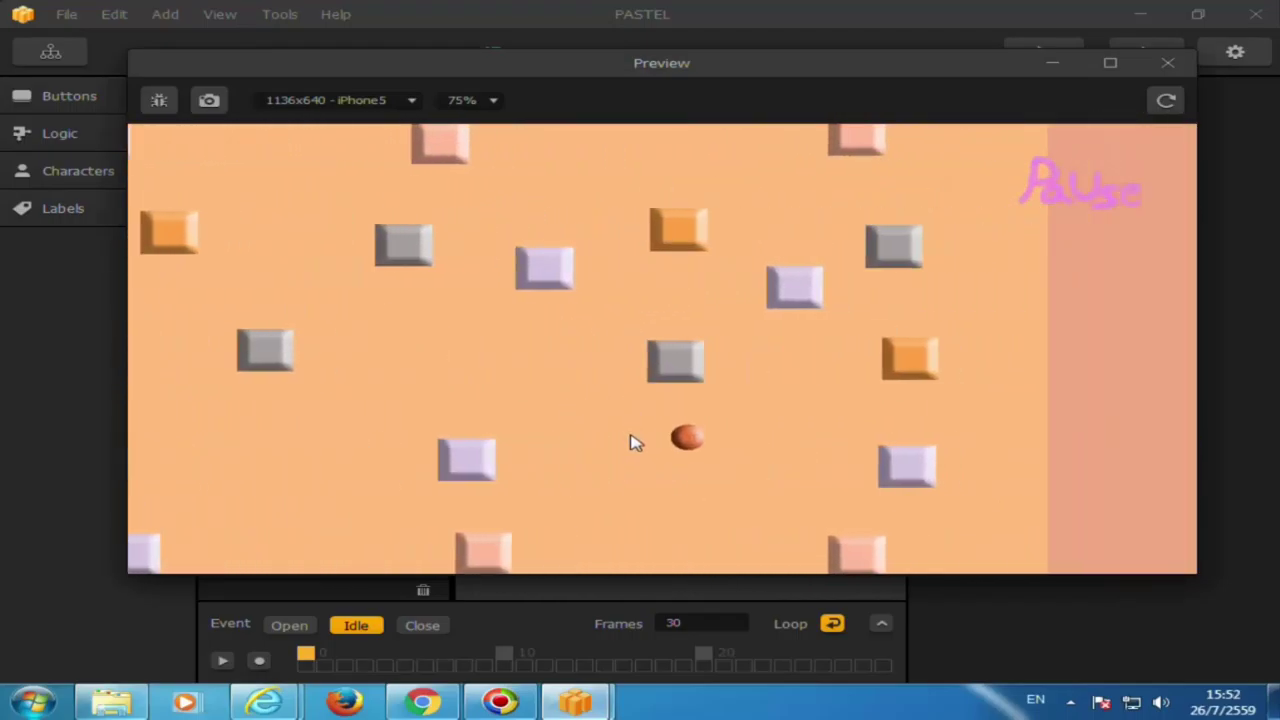
click(640, 395)
click(662, 390)
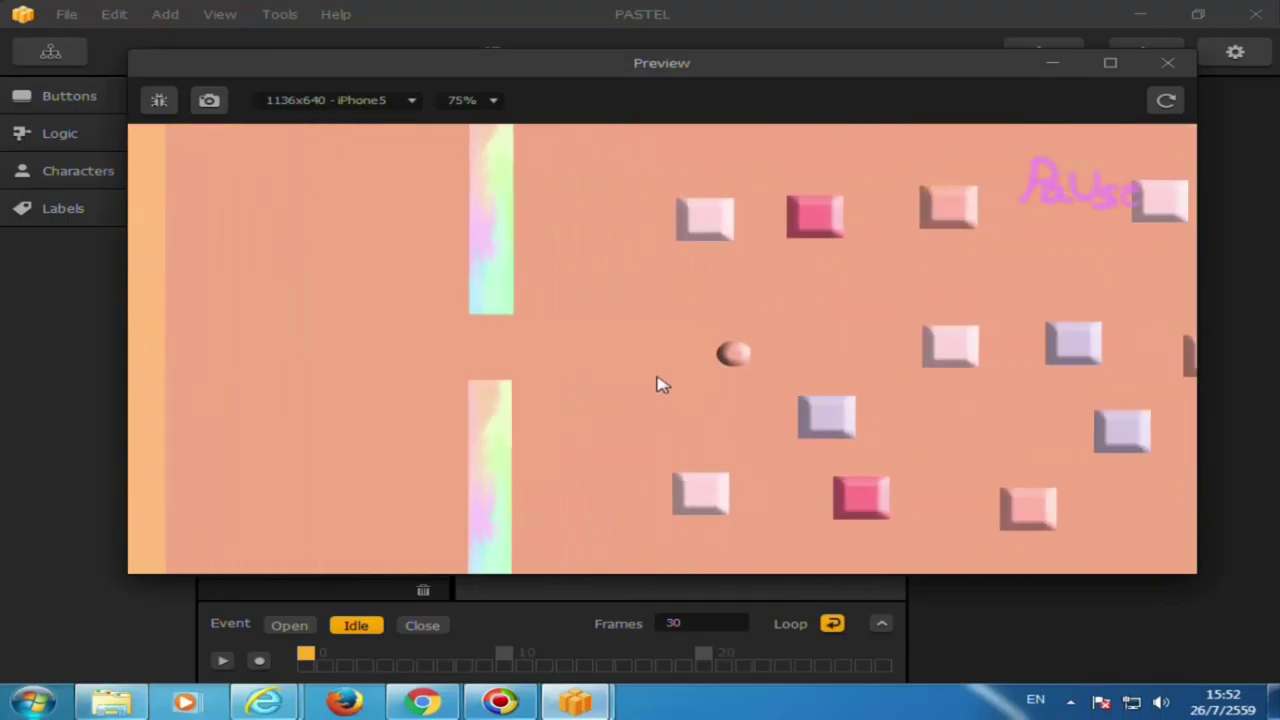
click(650, 345)
click(625, 335)
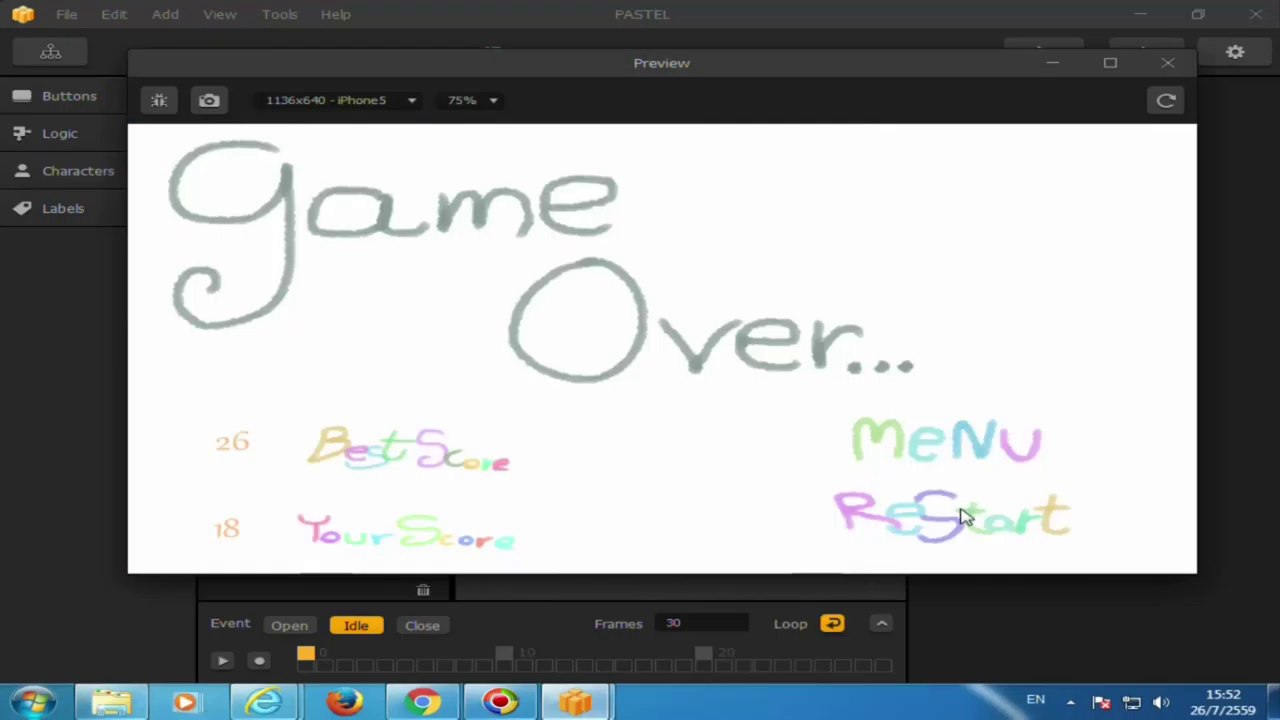
click(963, 517)
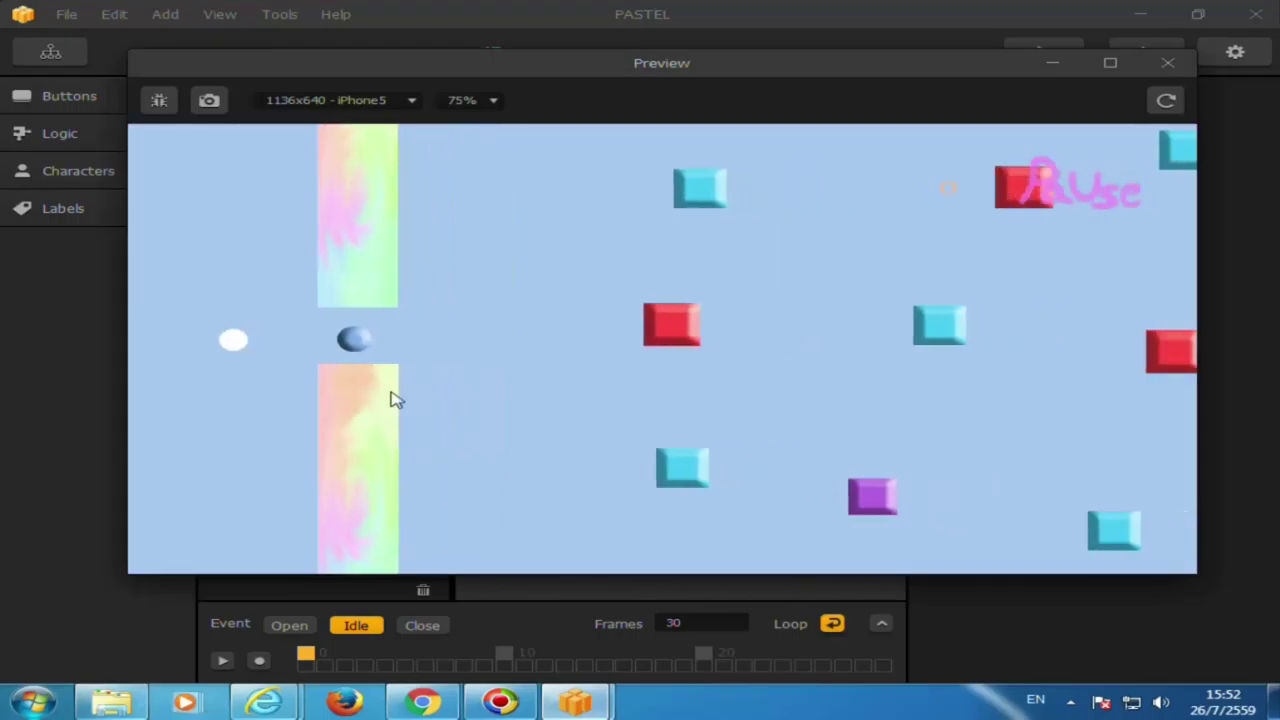
Play a short run toward the yellow scene, scoring 1, then restart twice
click(325, 400)
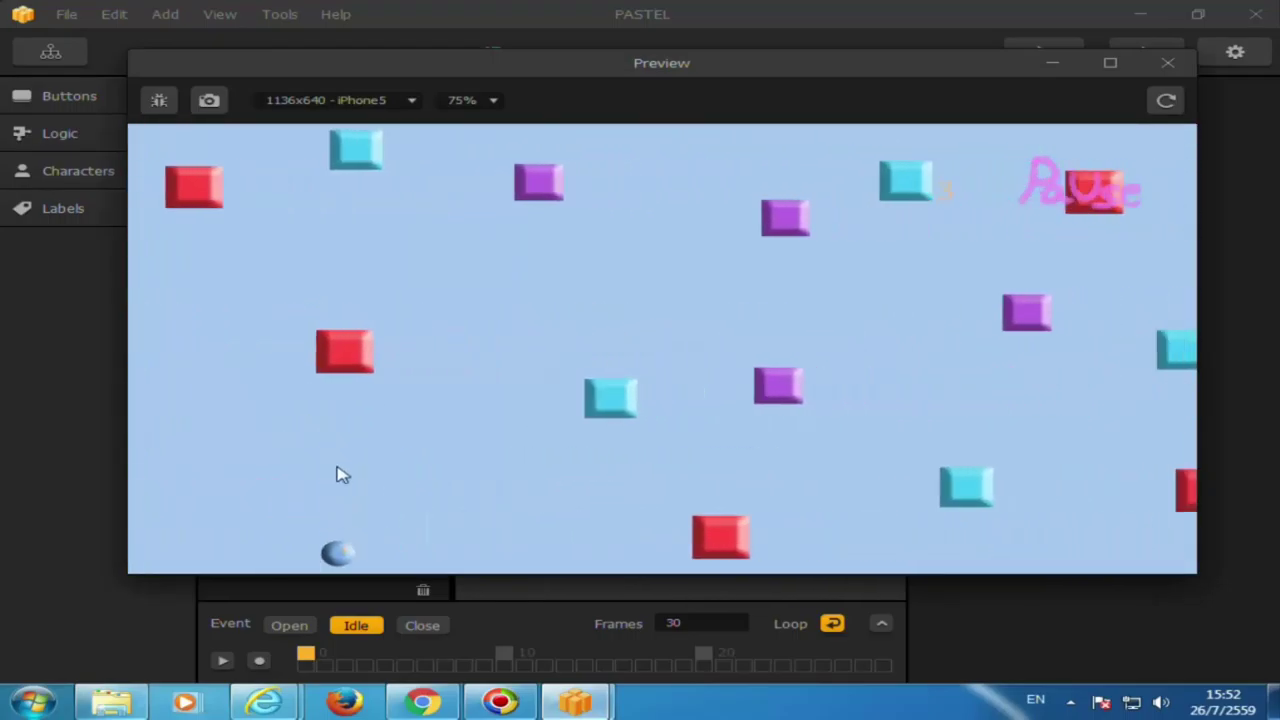
click(355, 440)
click(445, 400)
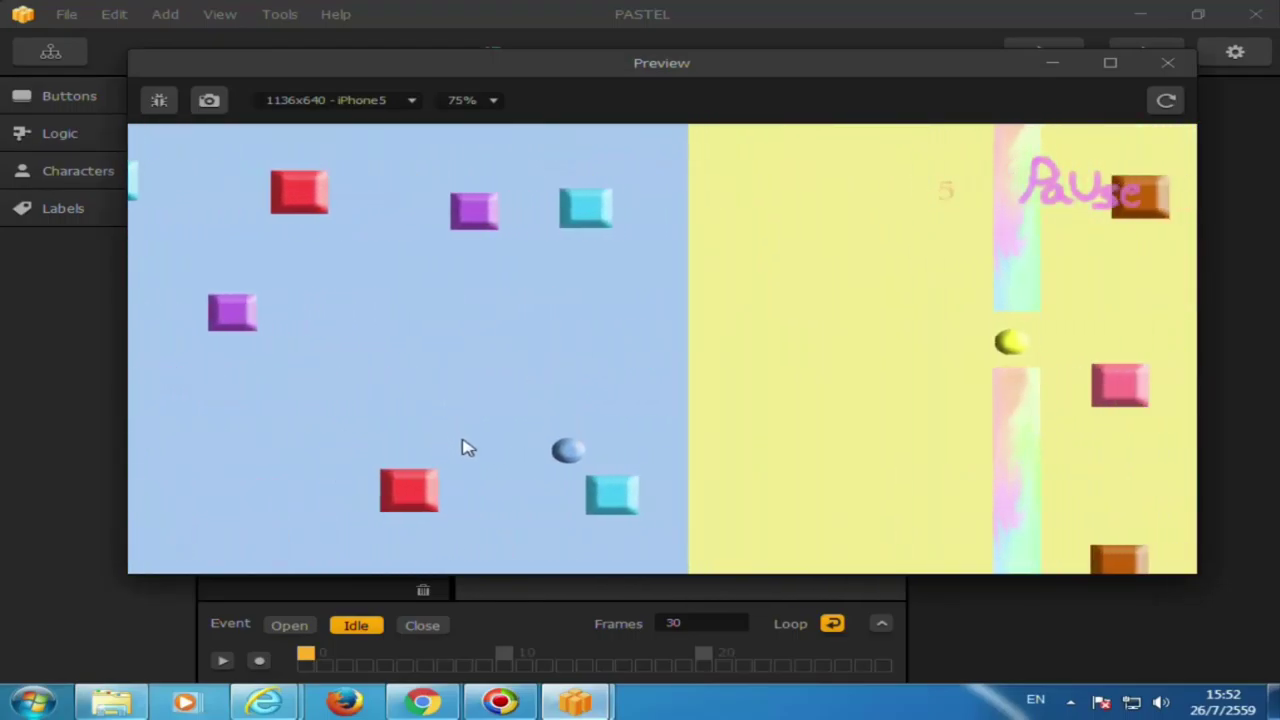
click(478, 370)
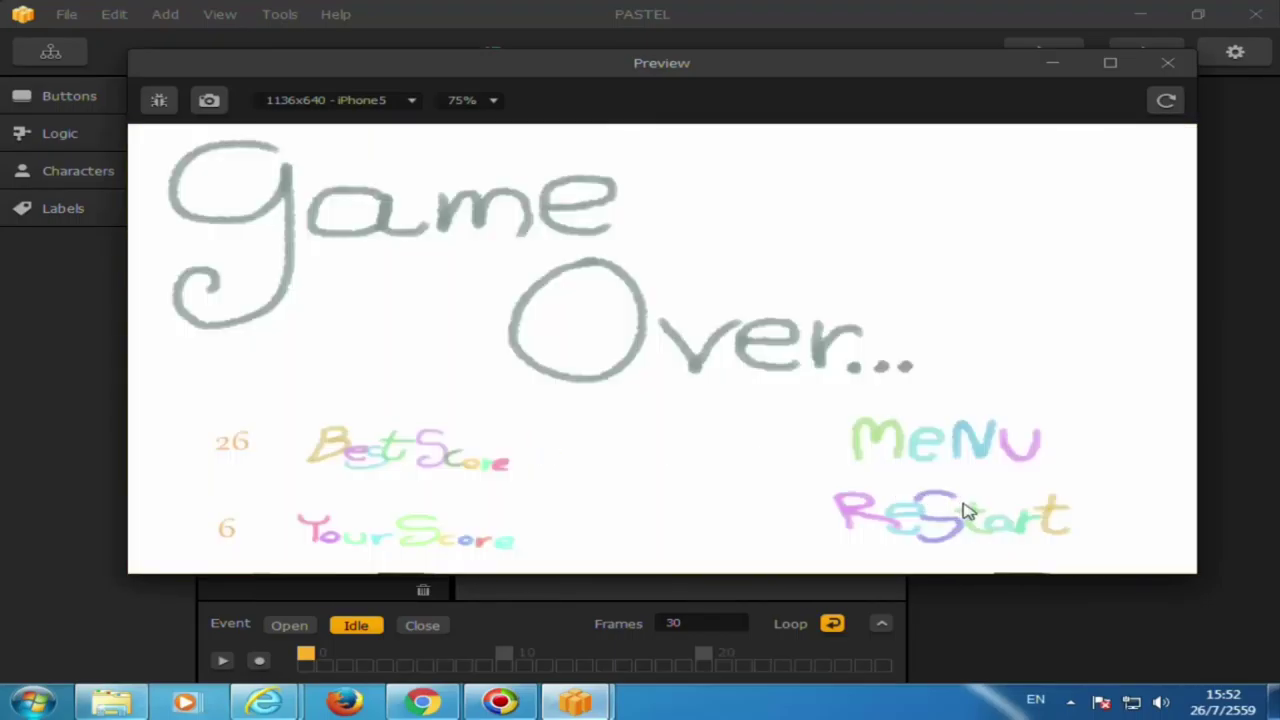
click(480, 410)
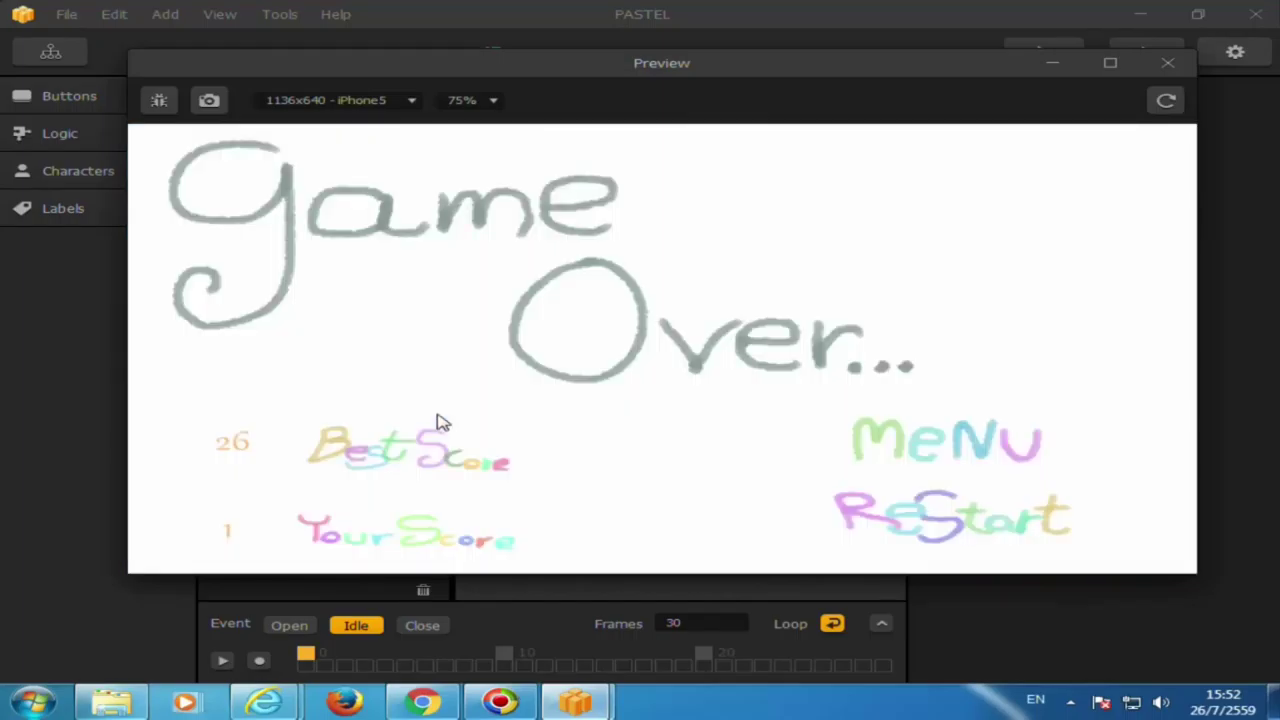
click(965, 528)
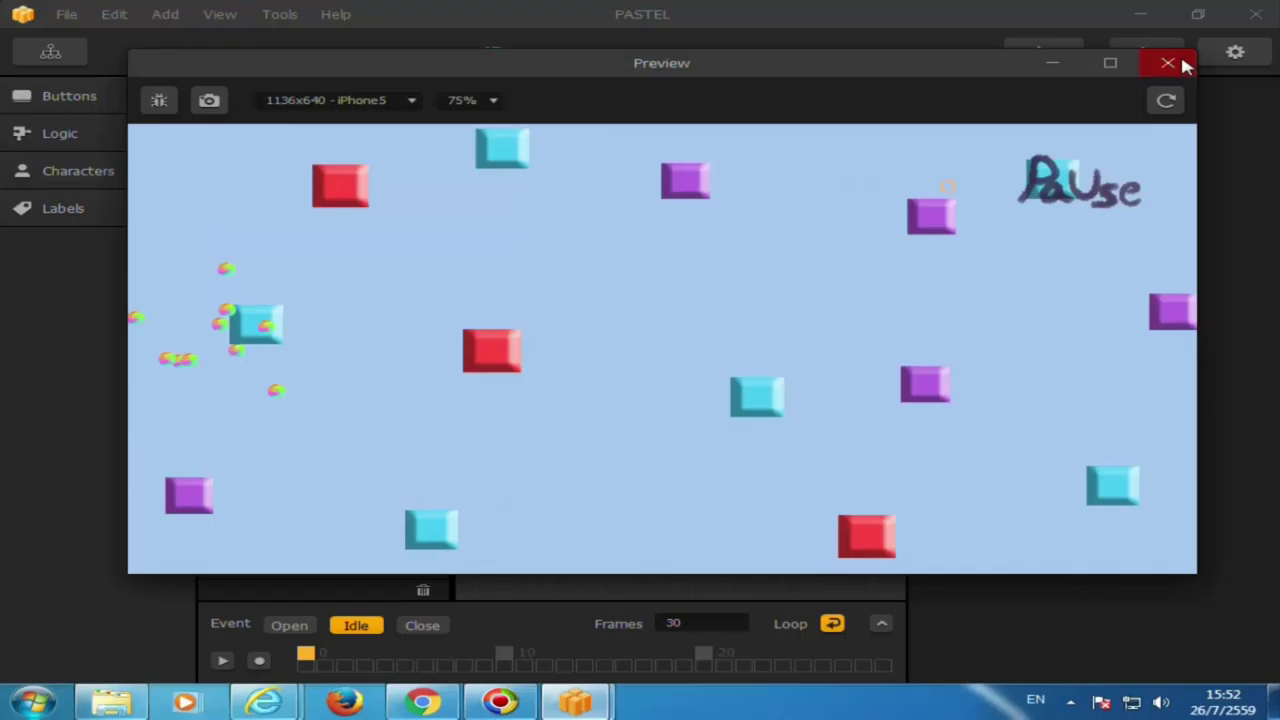
Close the preview and open the World scene from the scene mind map
click(1168, 62)
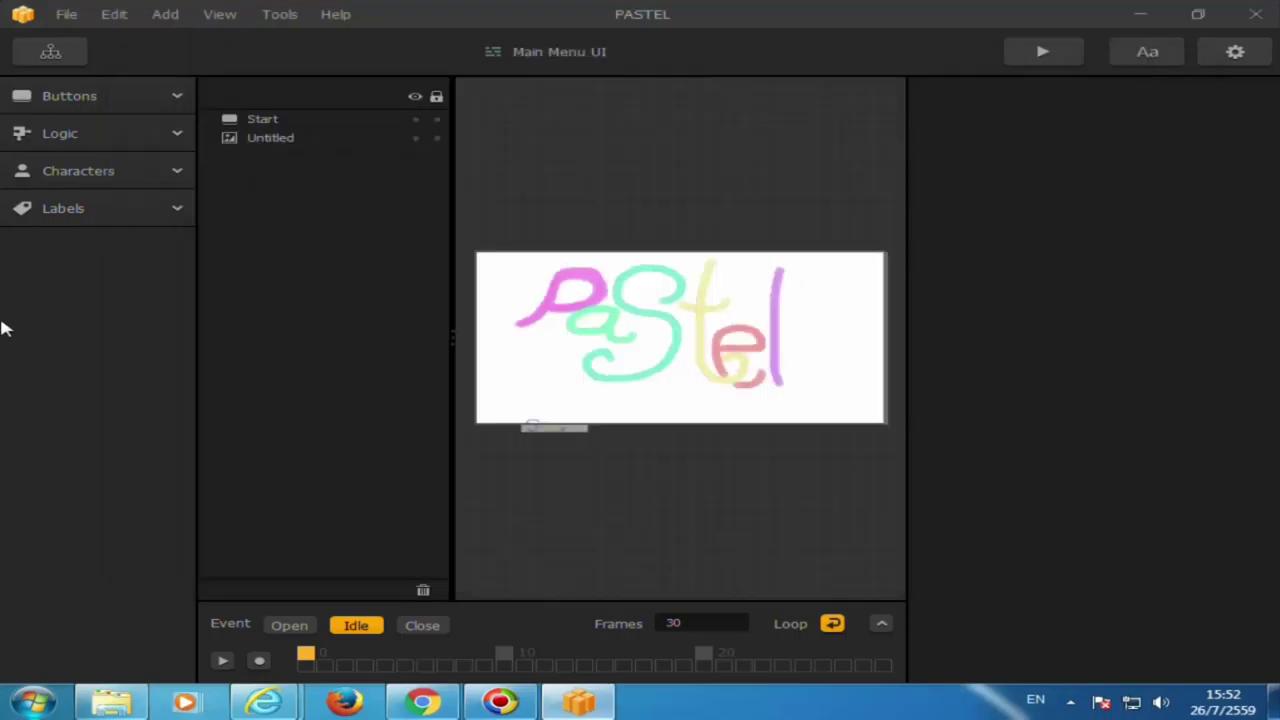
click(48, 51)
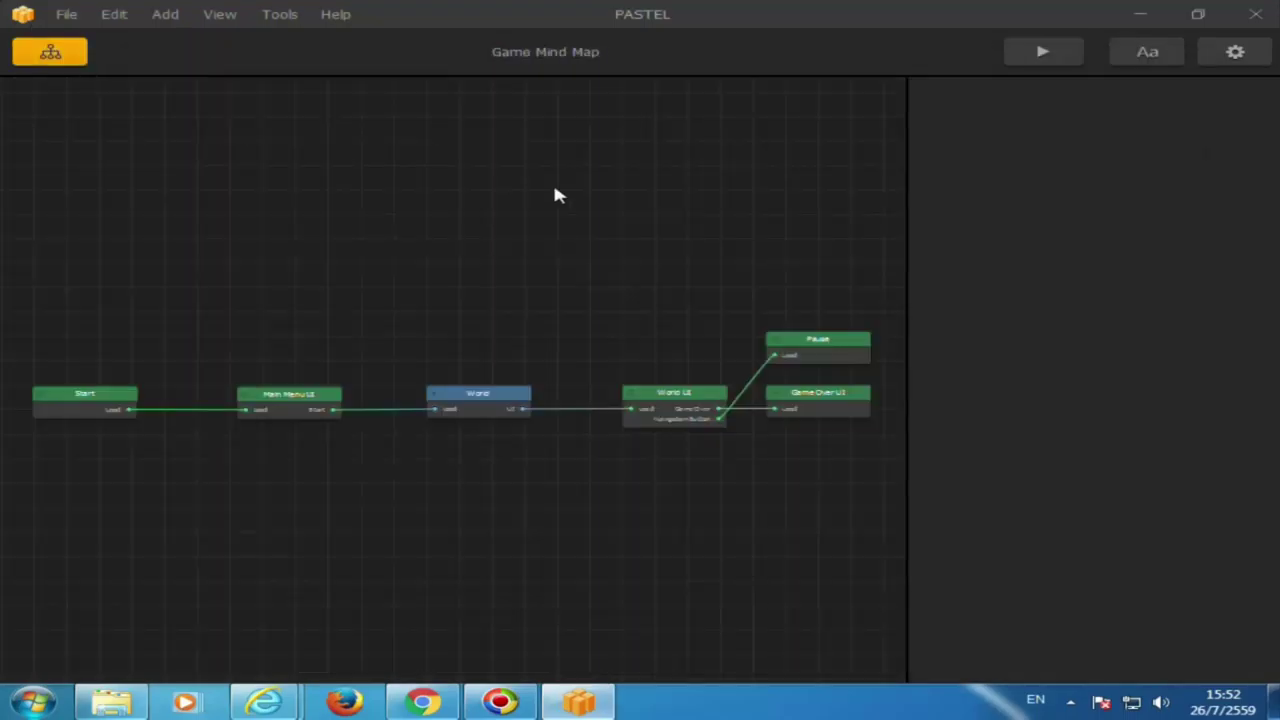
double_click(489, 399)
Inspect the first action's properties, then select Character from the Characters list
click(86, 199)
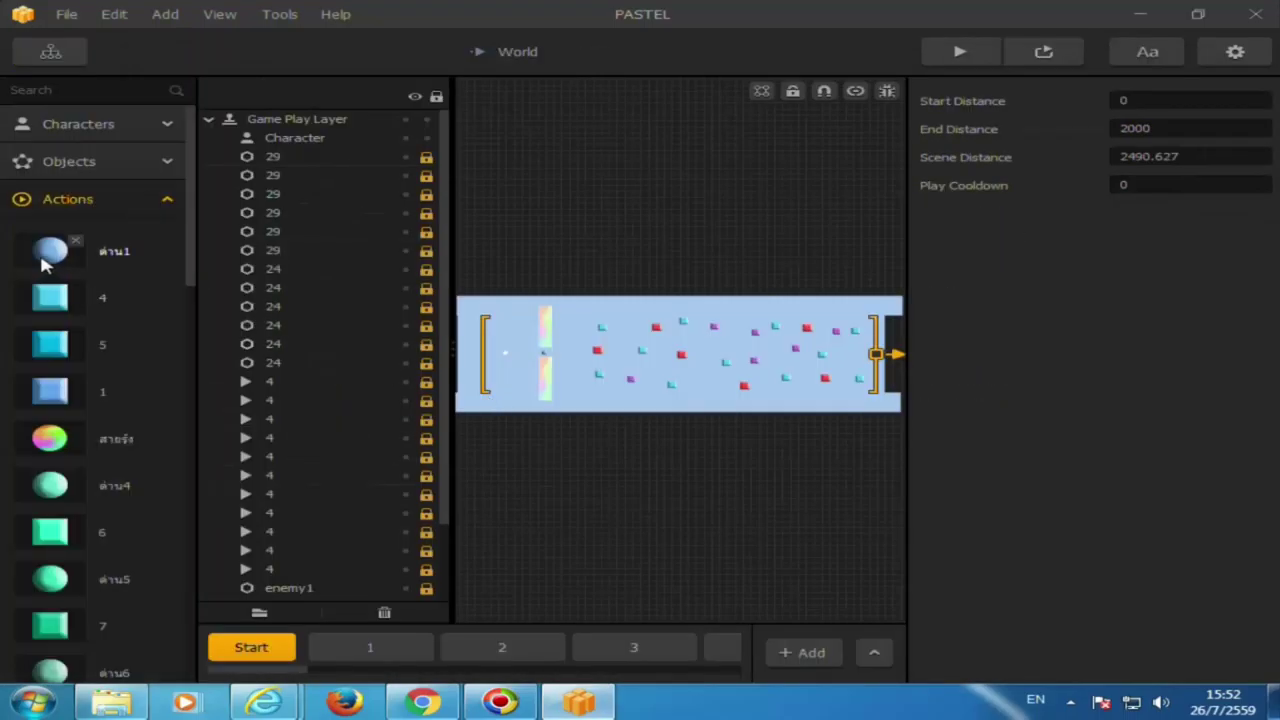
click(44, 258)
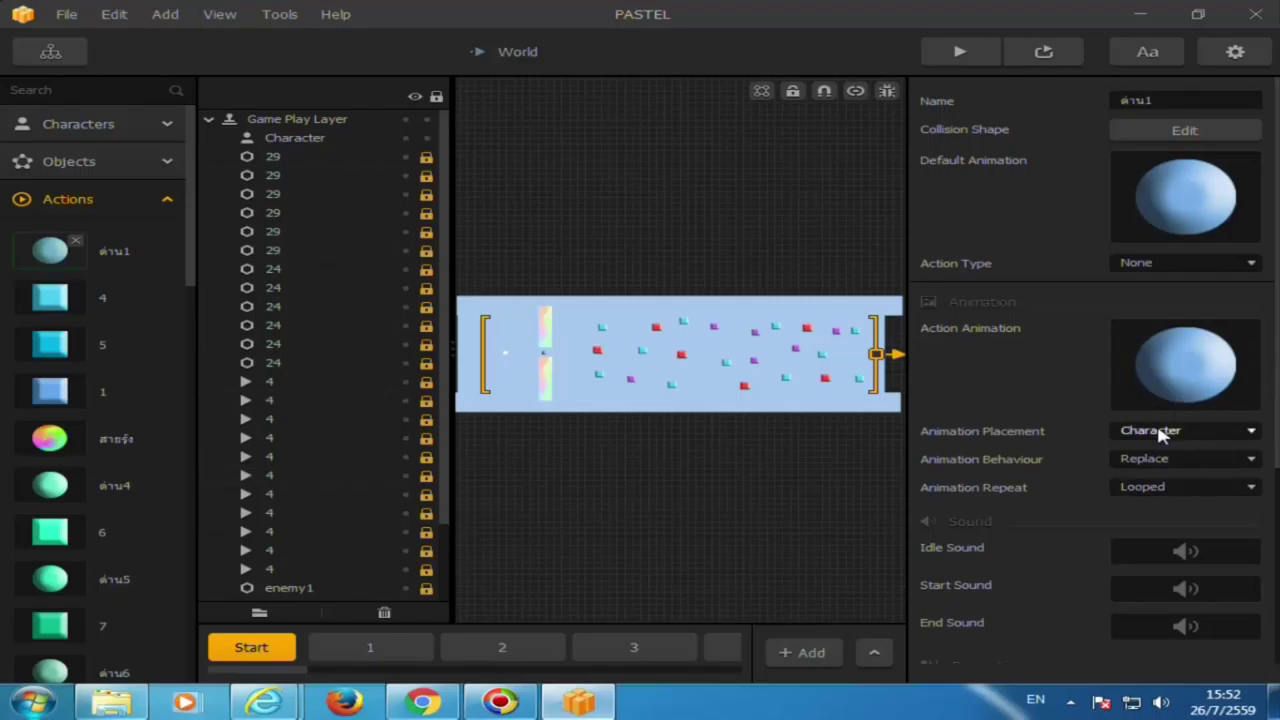
scroll(1081, 588, down, 2)
scroll(1126, 608, down, 2)
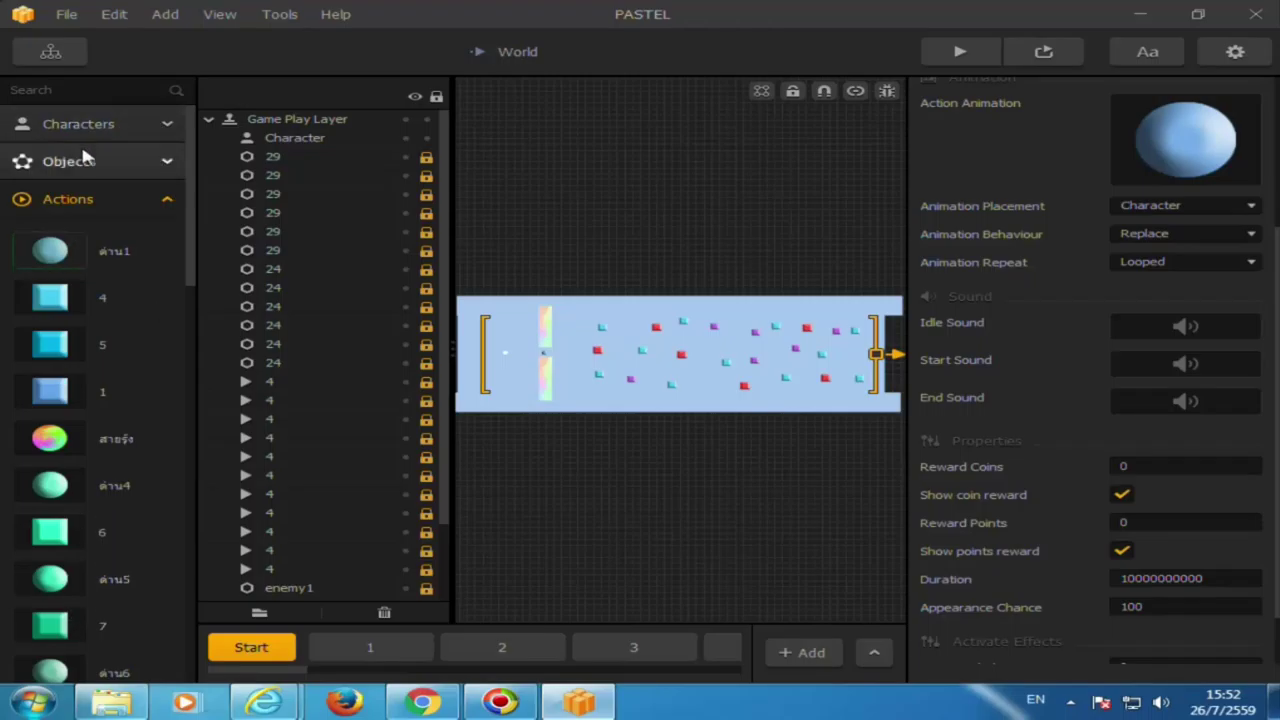
click(86, 197)
click(104, 136)
click(55, 172)
View the Character's Defeated Animation in the Animation Editor, then switch to scene 2's blue block field
scroll(1230, 455, down, 1)
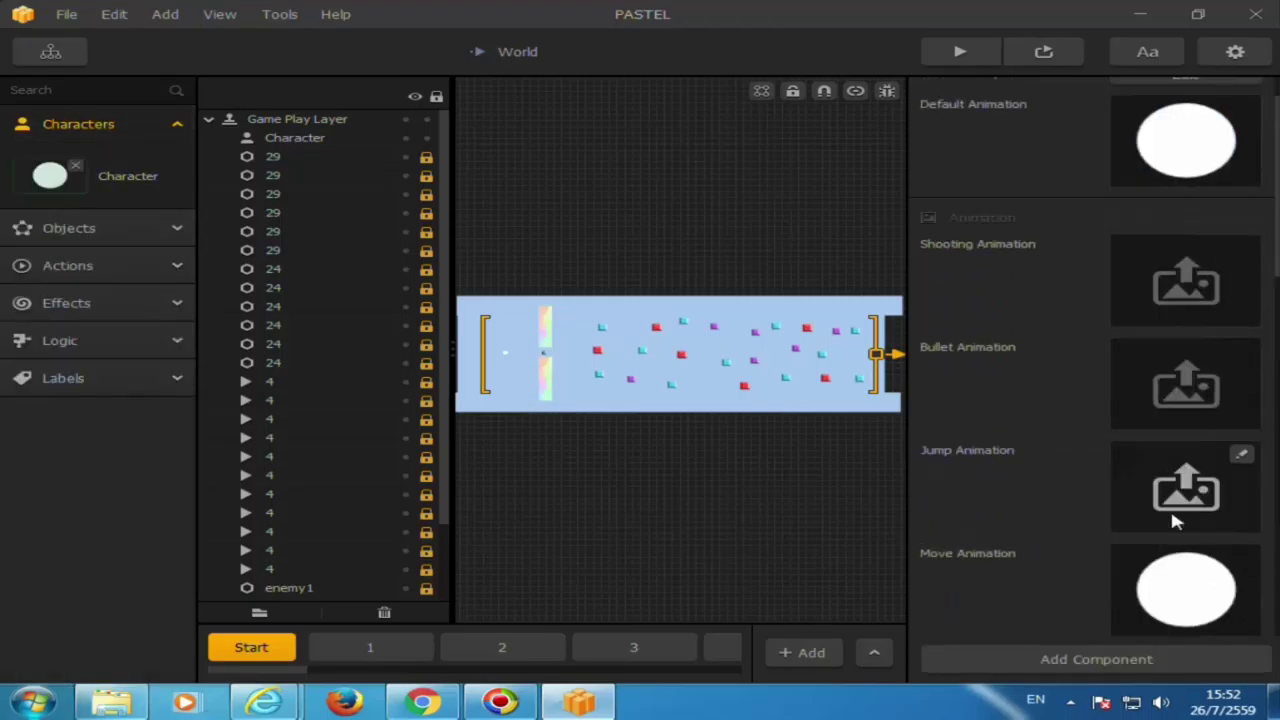
scroll(1189, 515, down, 3)
click(1211, 495)
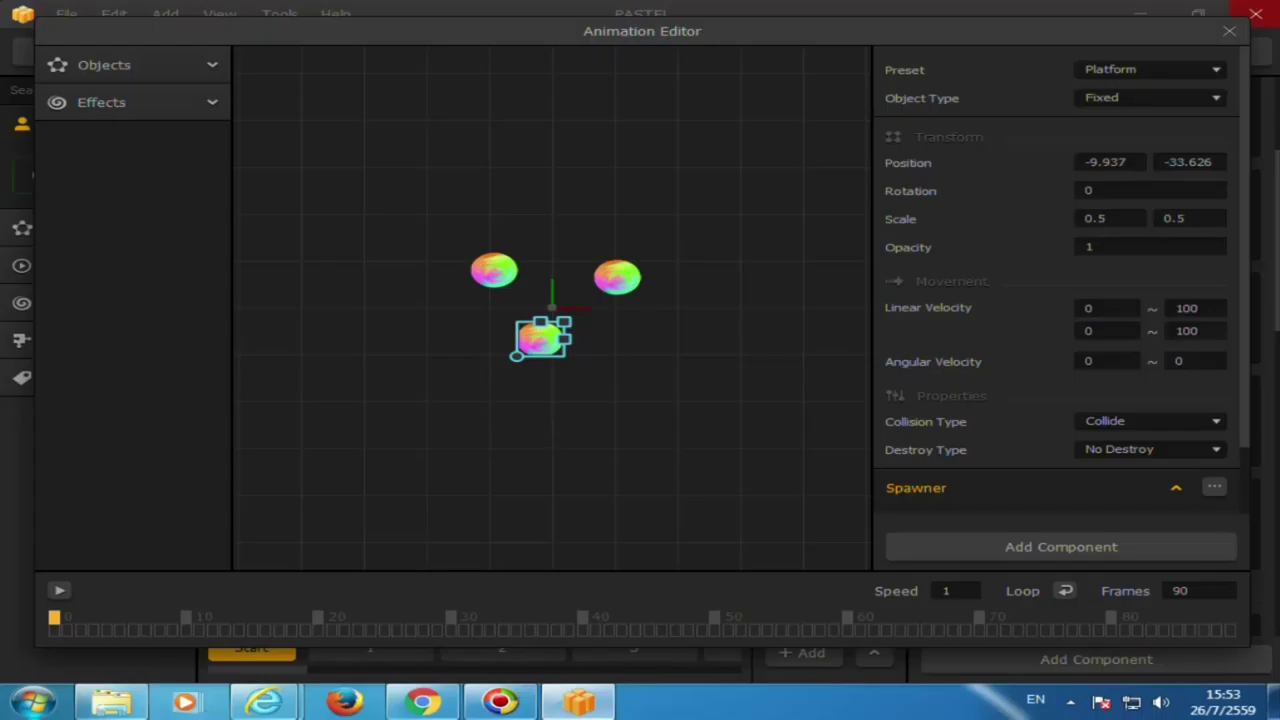
click(1231, 36)
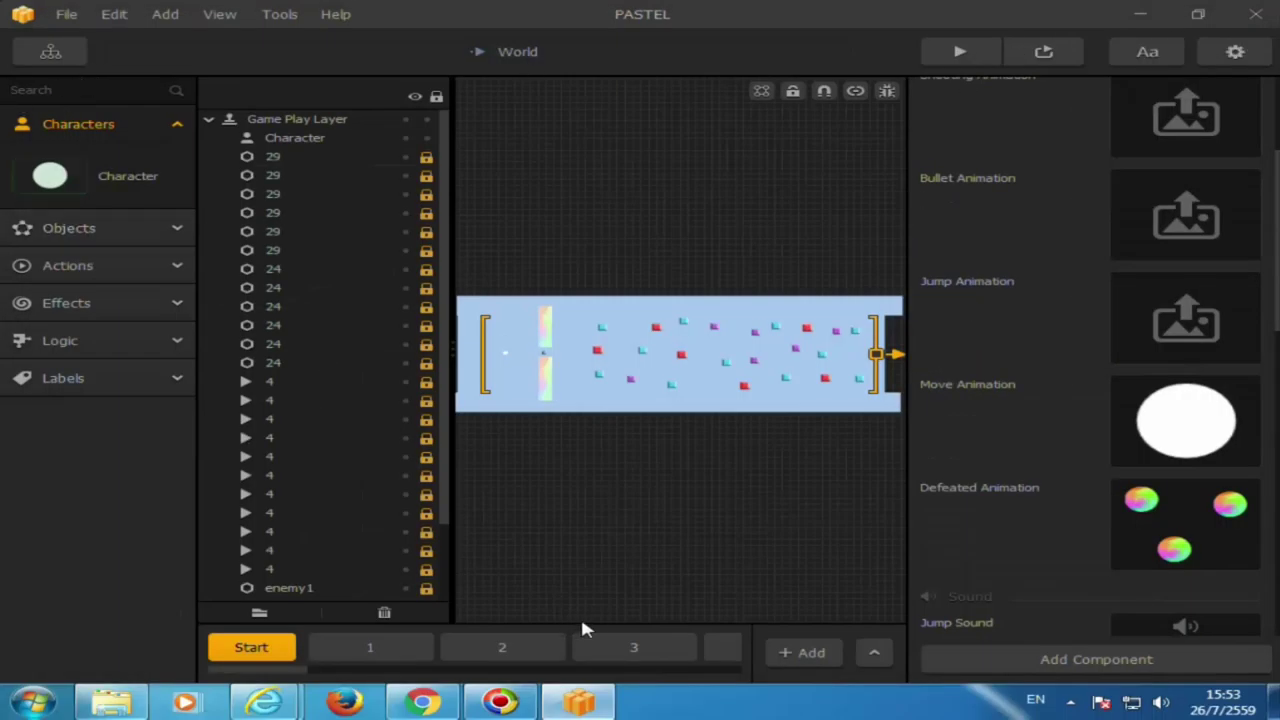
click(497, 658)
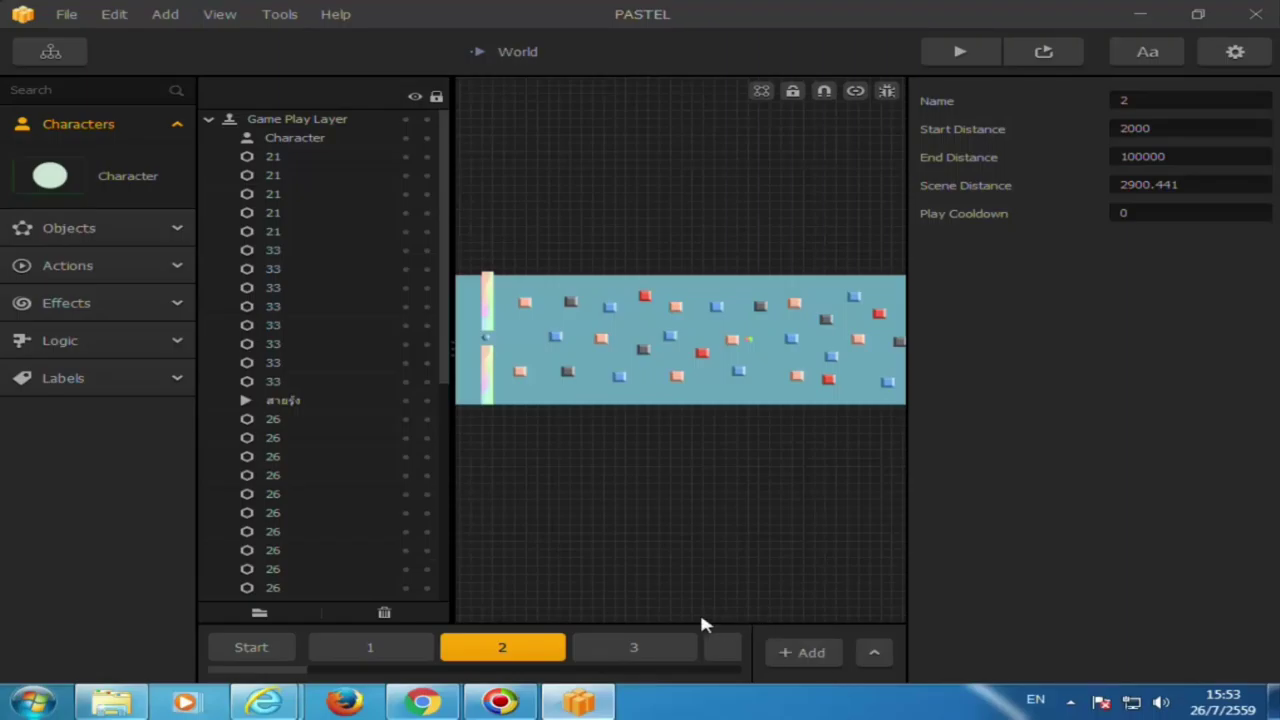
Switch to scene 3's mint-green block field and expand the Timeline Editor below it
click(616, 657)
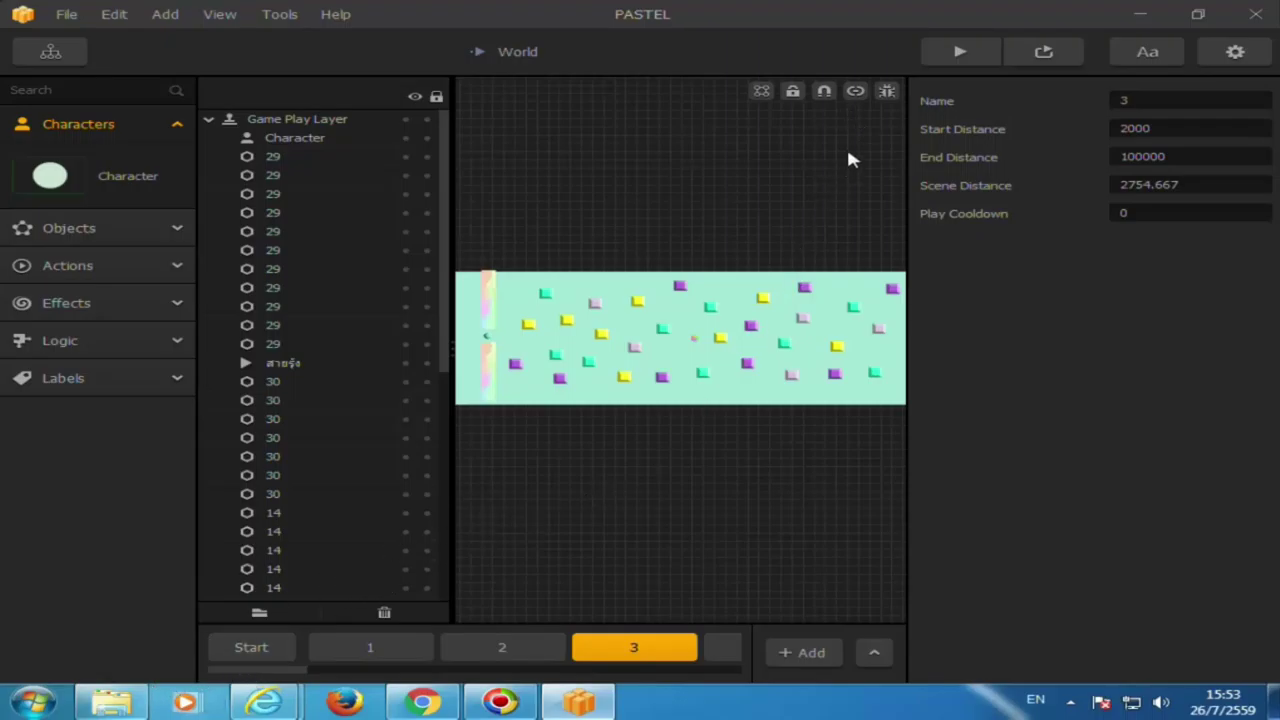
click(870, 655)
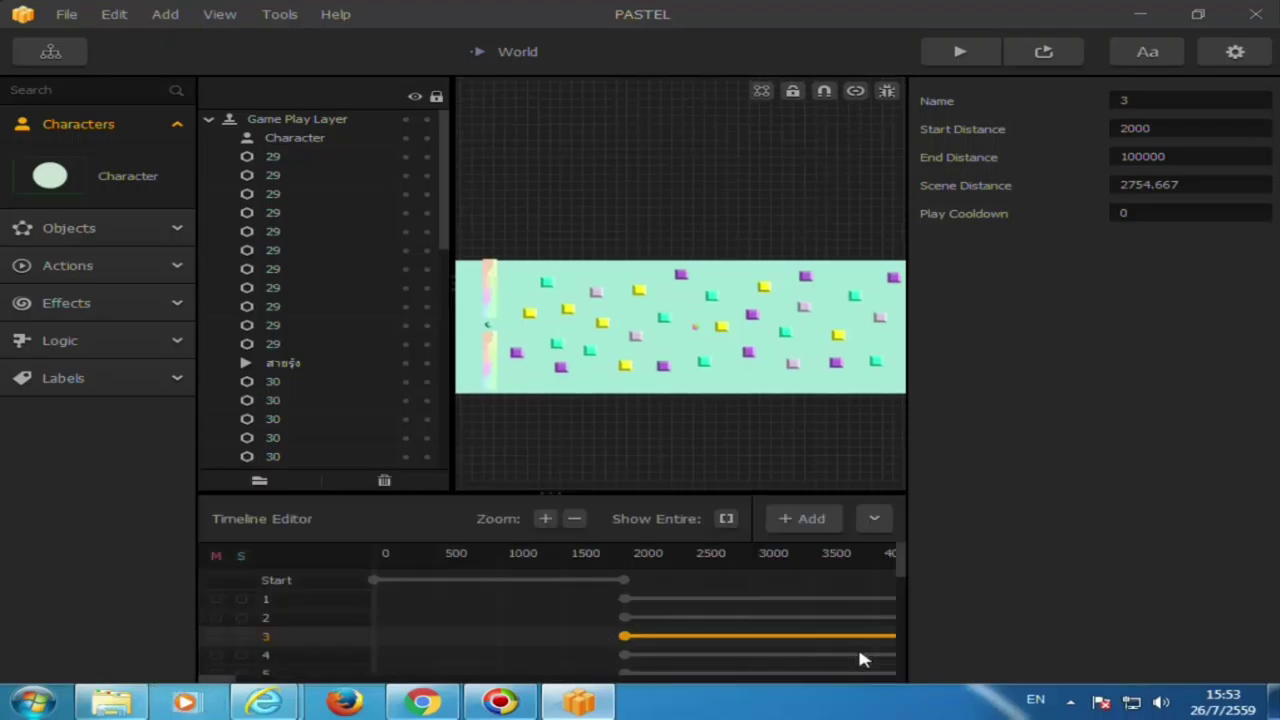
Select scene 10, the pale-yellow block field, from the timeline track list
scroll(480, 612, down, 3)
scroll(480, 612, down, 2)
scroll(480, 612, up, 5)
scroll(575, 630, down, 5)
click(477, 616)
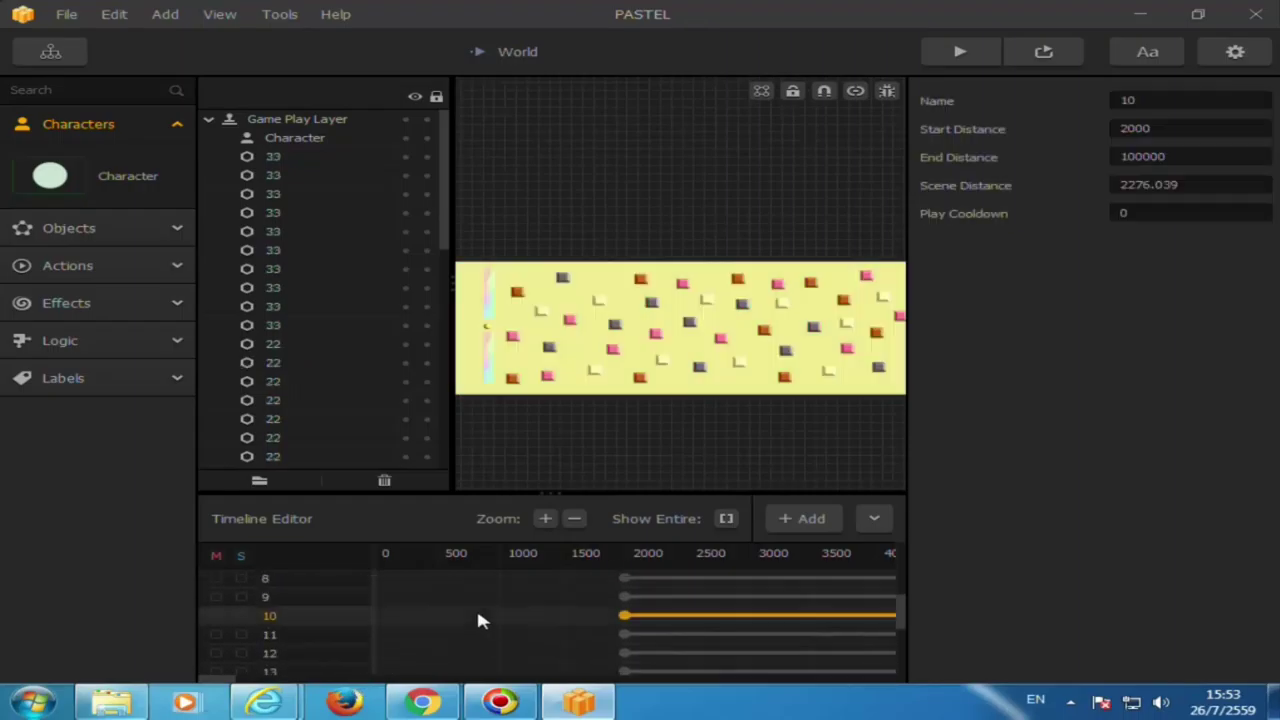
scroll(478, 620, down, 2)
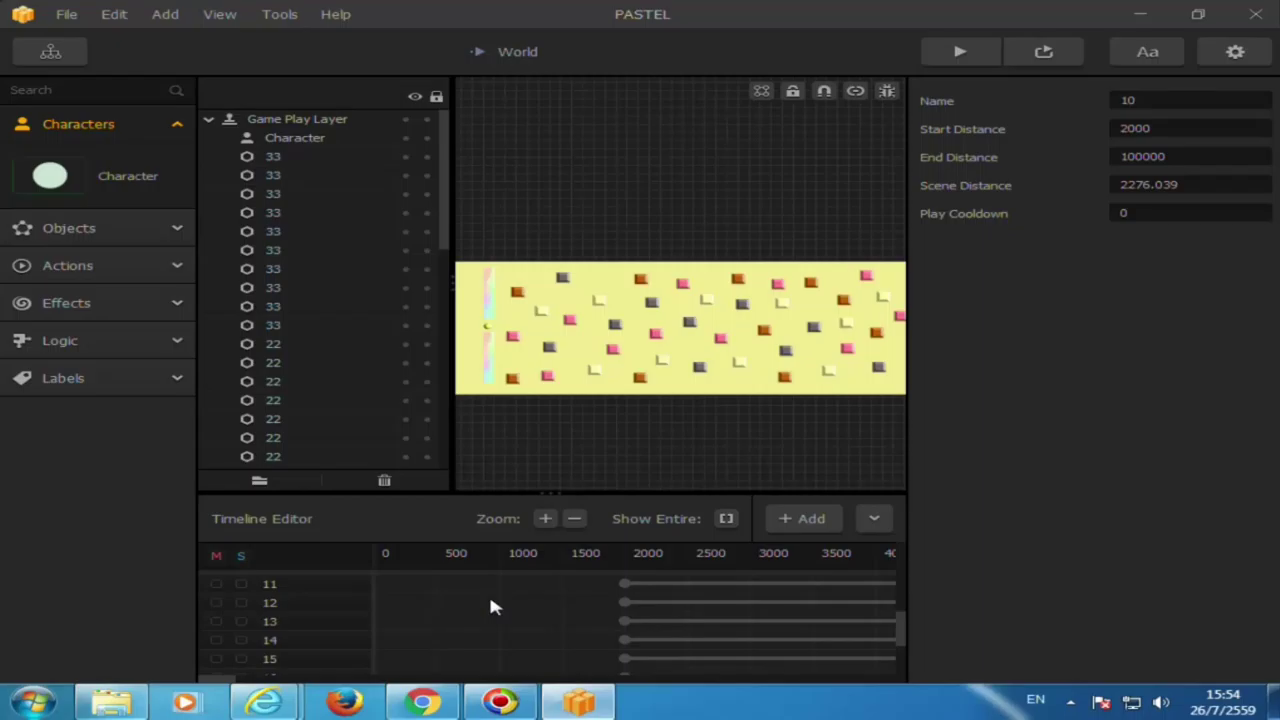
scroll(490, 607, up, 5)
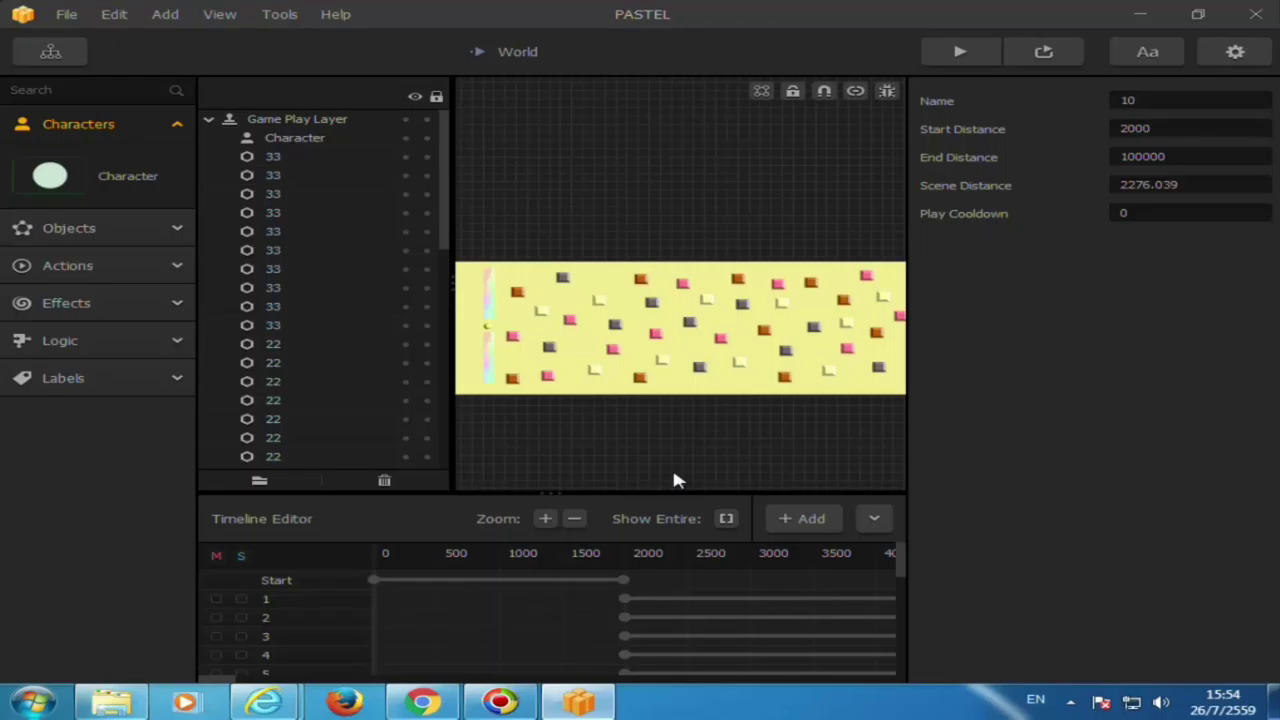
Add a Wake Up component to a scene 10 block and set it to Distance Based
click(549, 379)
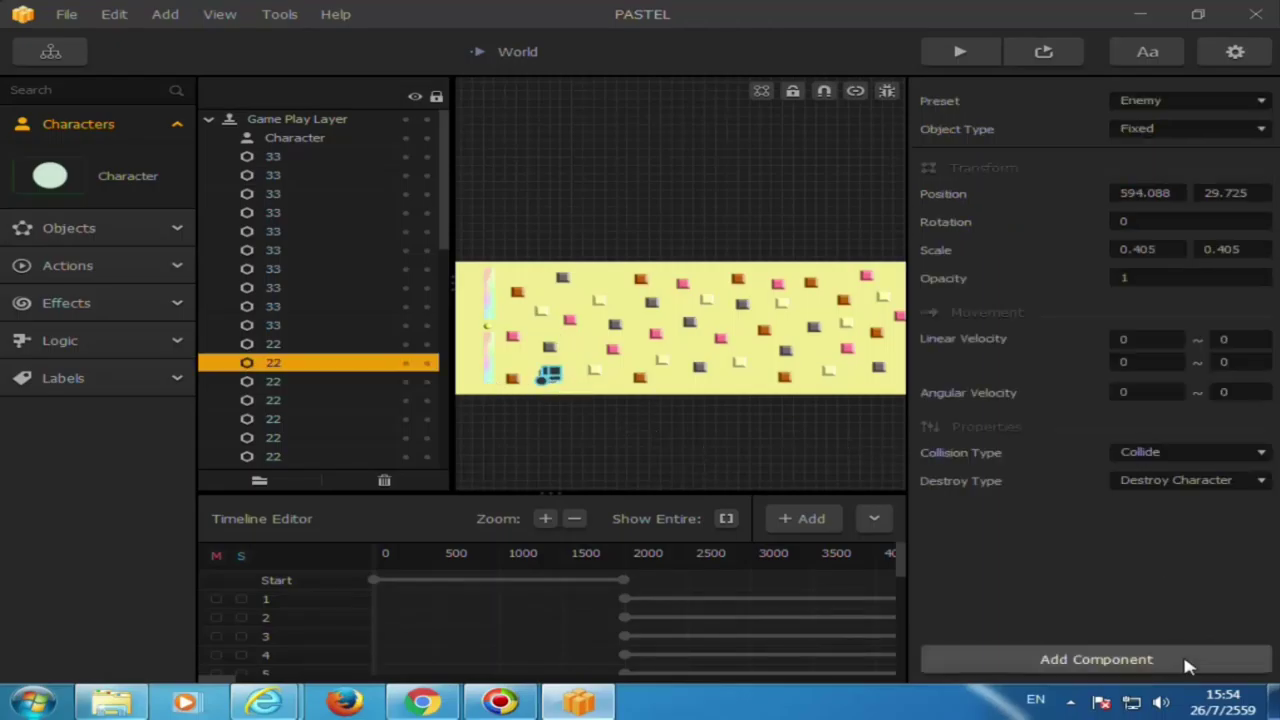
click(1080, 668)
click(1135, 676)
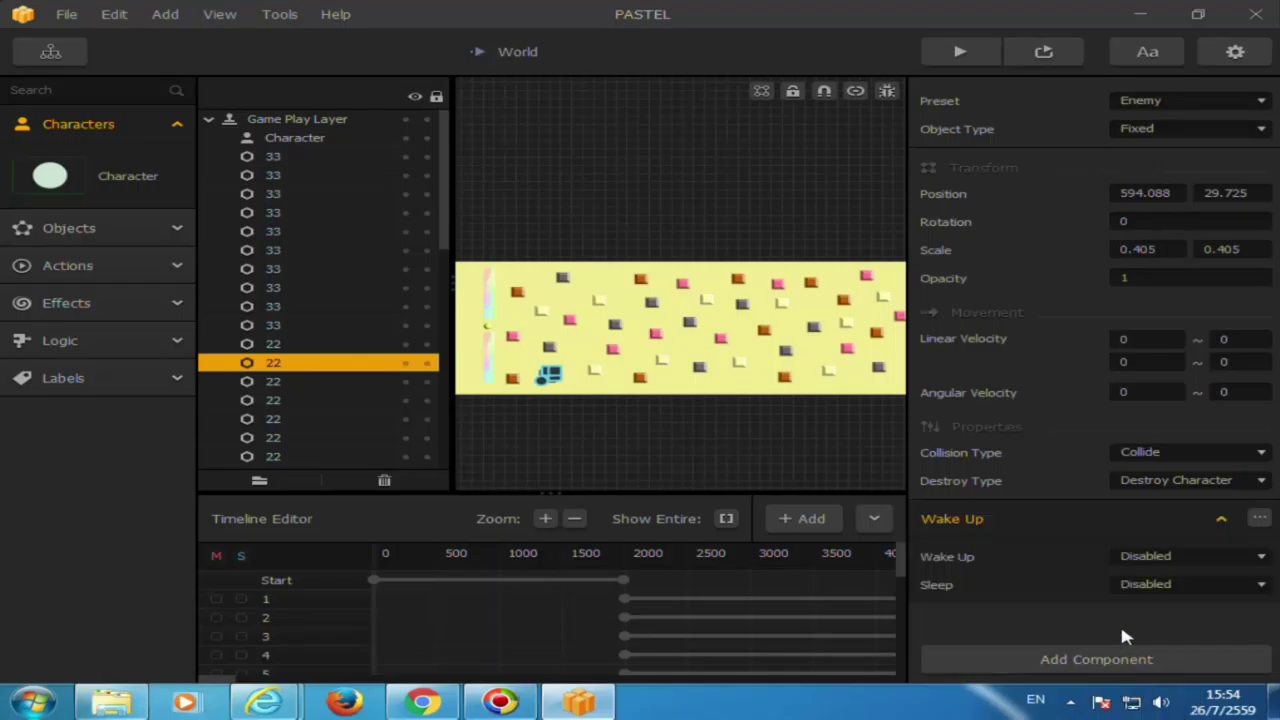
click(1158, 560)
click(1150, 594)
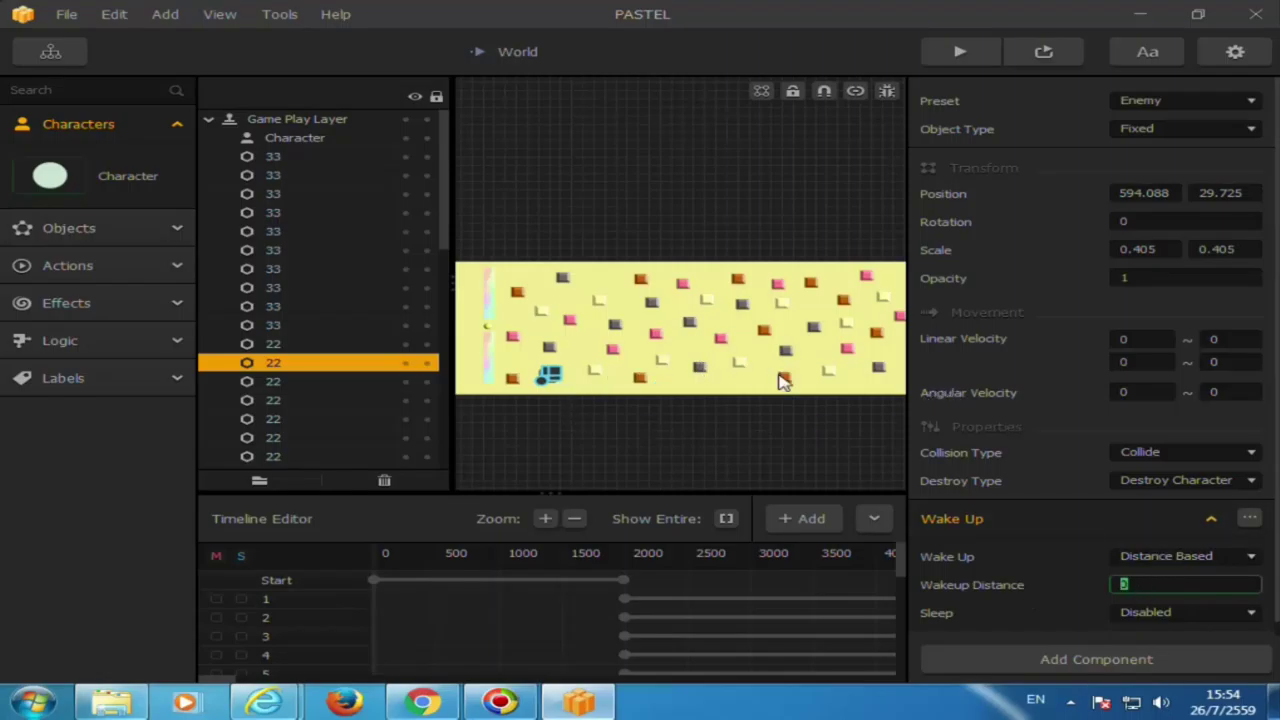
click(1122, 340)
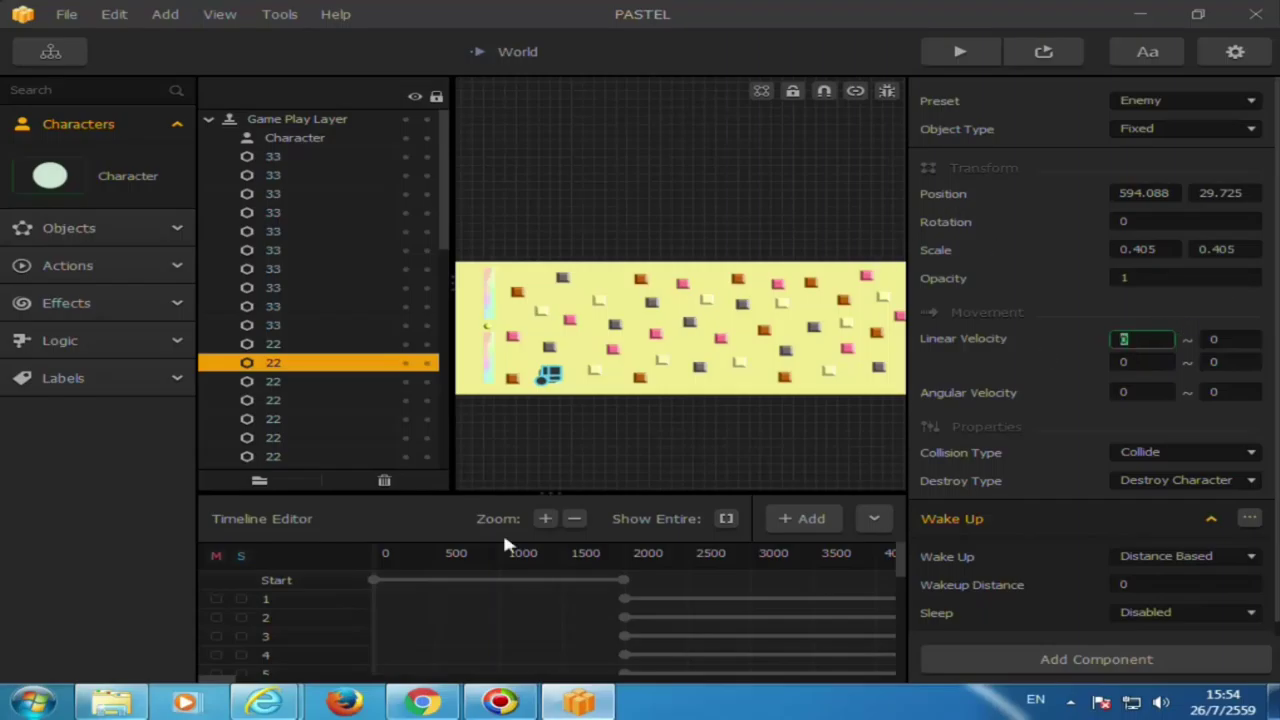
click(668, 407)
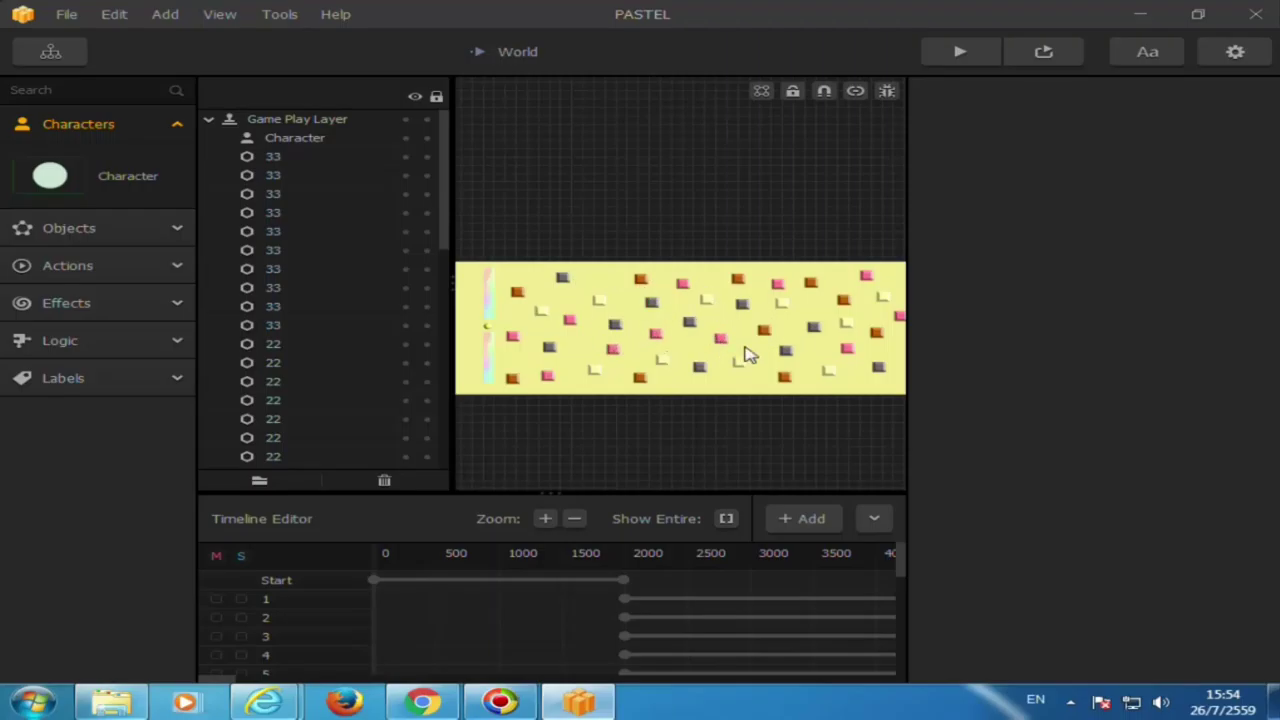
Recheck the block's wake-up settings, deselect it, and scroll the timeline to scene 21
click(550, 377)
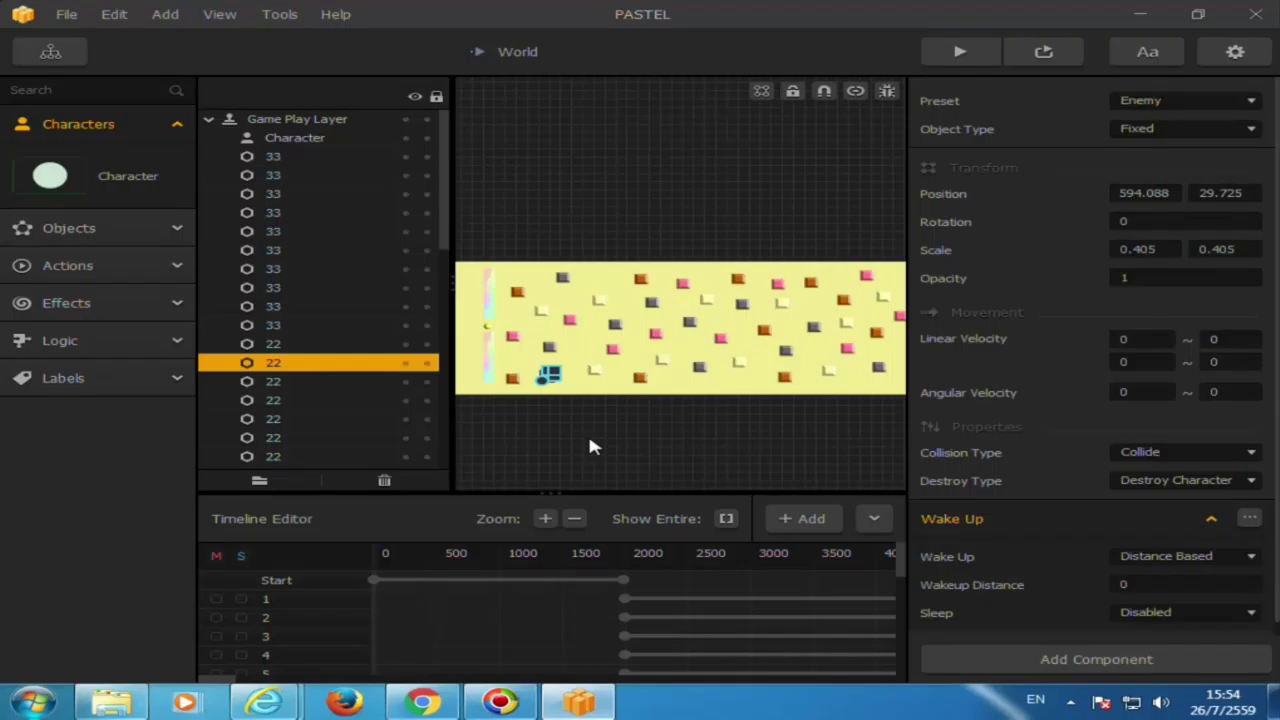
click(620, 443)
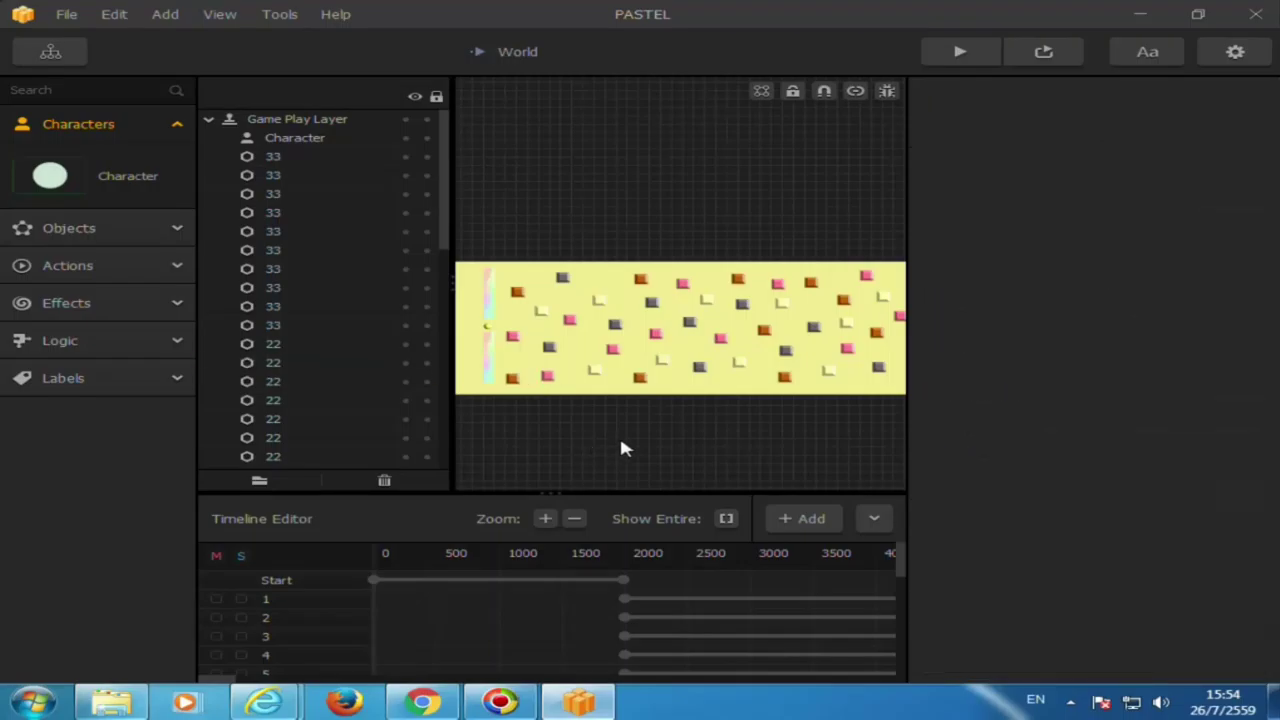
scroll(620, 449, down, 1)
scroll(486, 611, down, 2)
scroll(480, 614, down, 2)
scroll(480, 614, down, 2)
scroll(483, 609, up, 1)
Open the blue Start scene, spanning distance 0 to 2000, from the top of the timeline
scroll(590, 672, down, 1)
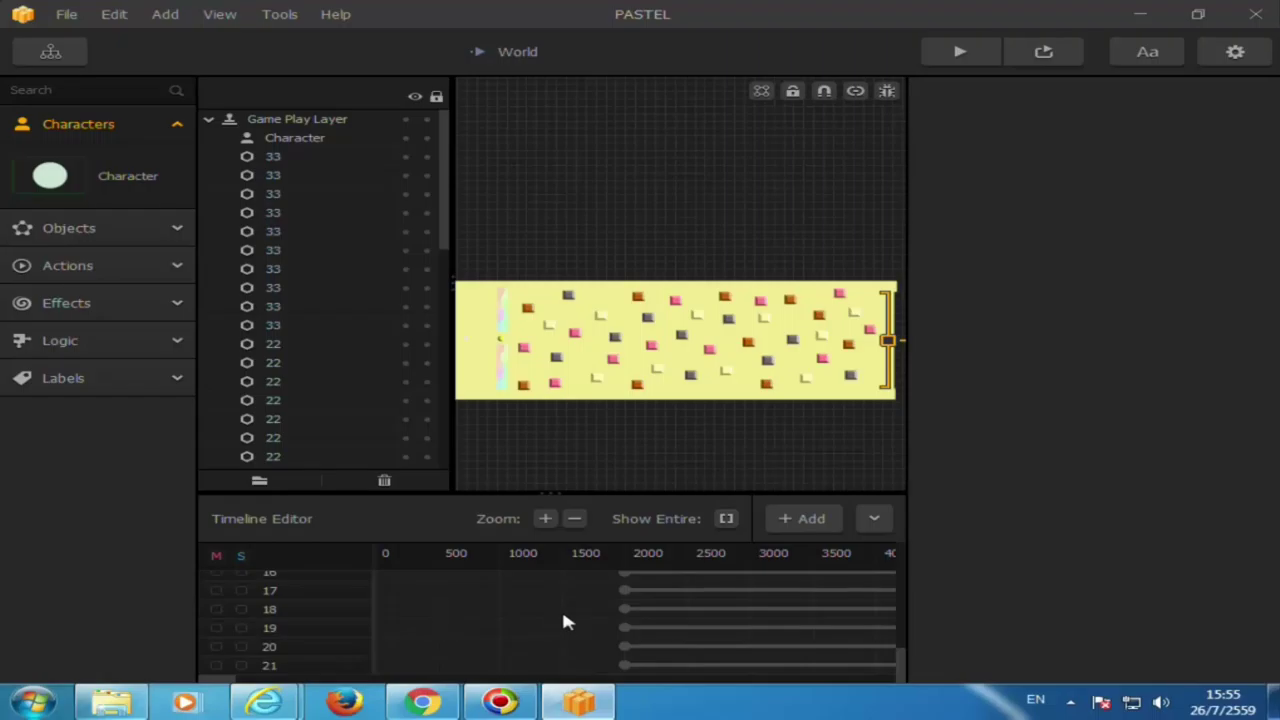
scroll(563, 622, up, 5)
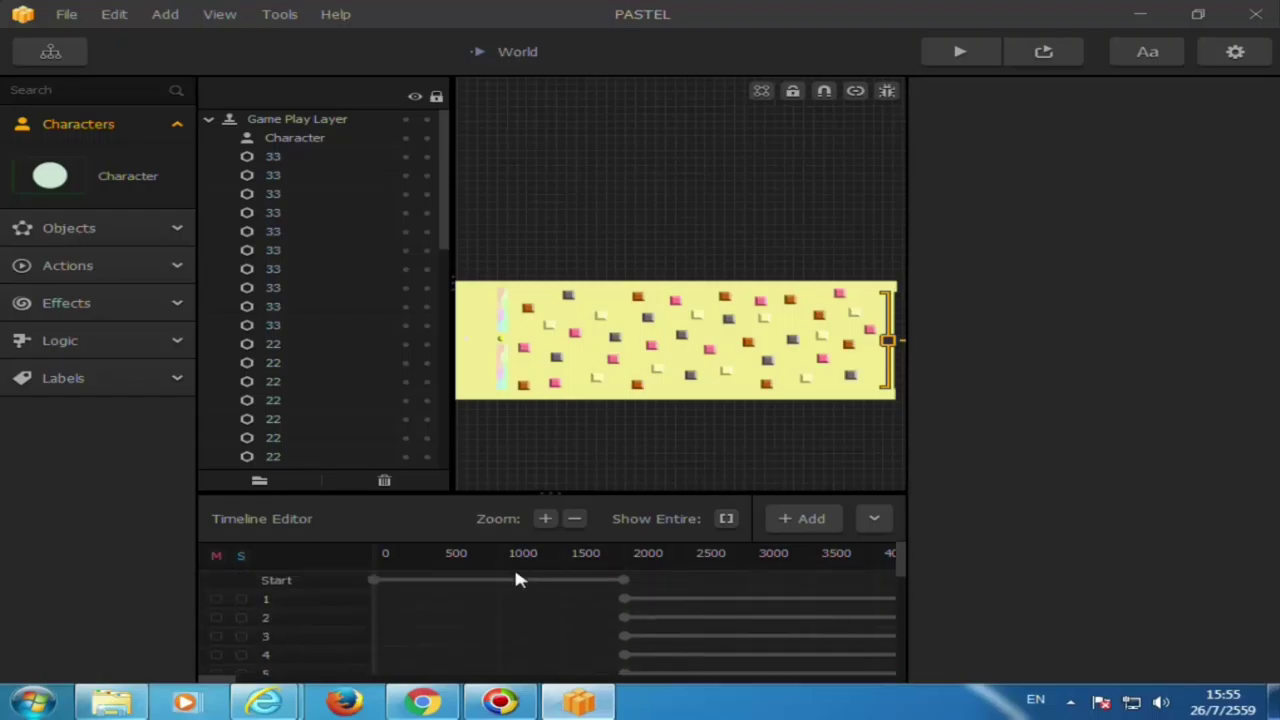
click(572, 582)
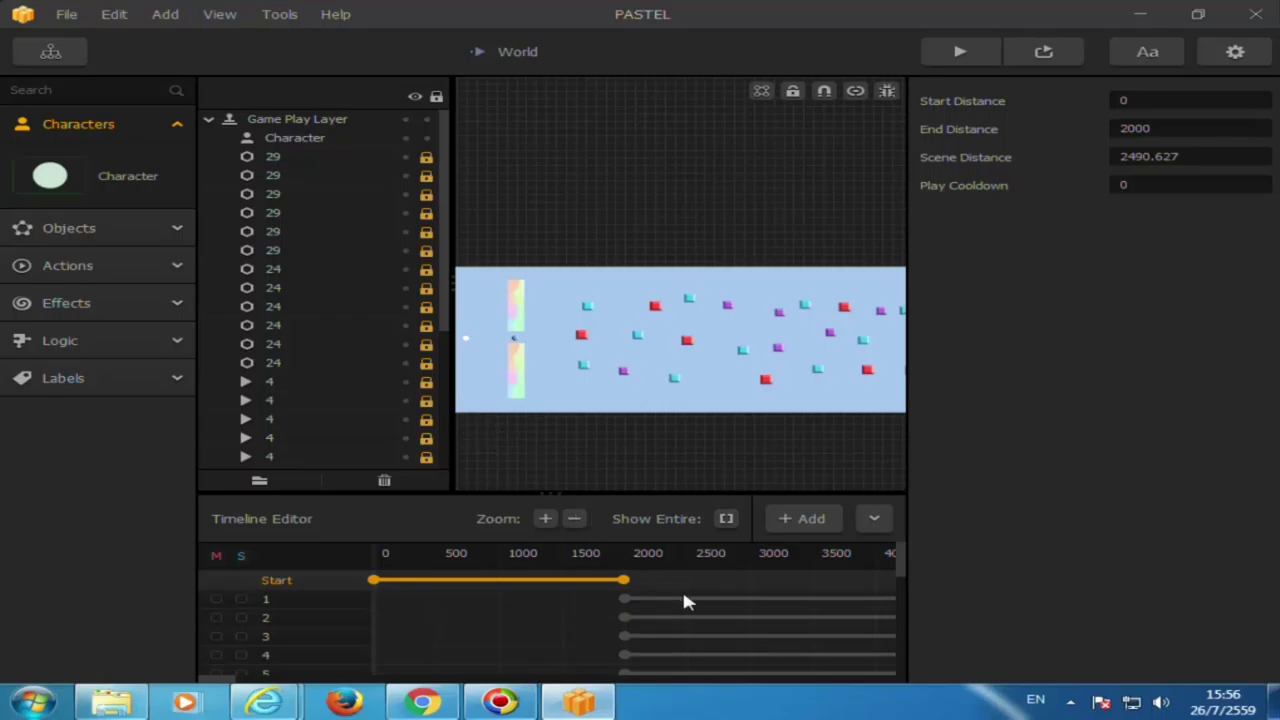
View timeline scenes 1 through 5, then 6 and 7, ending on scene 7's pale-green level
click(573, 598)
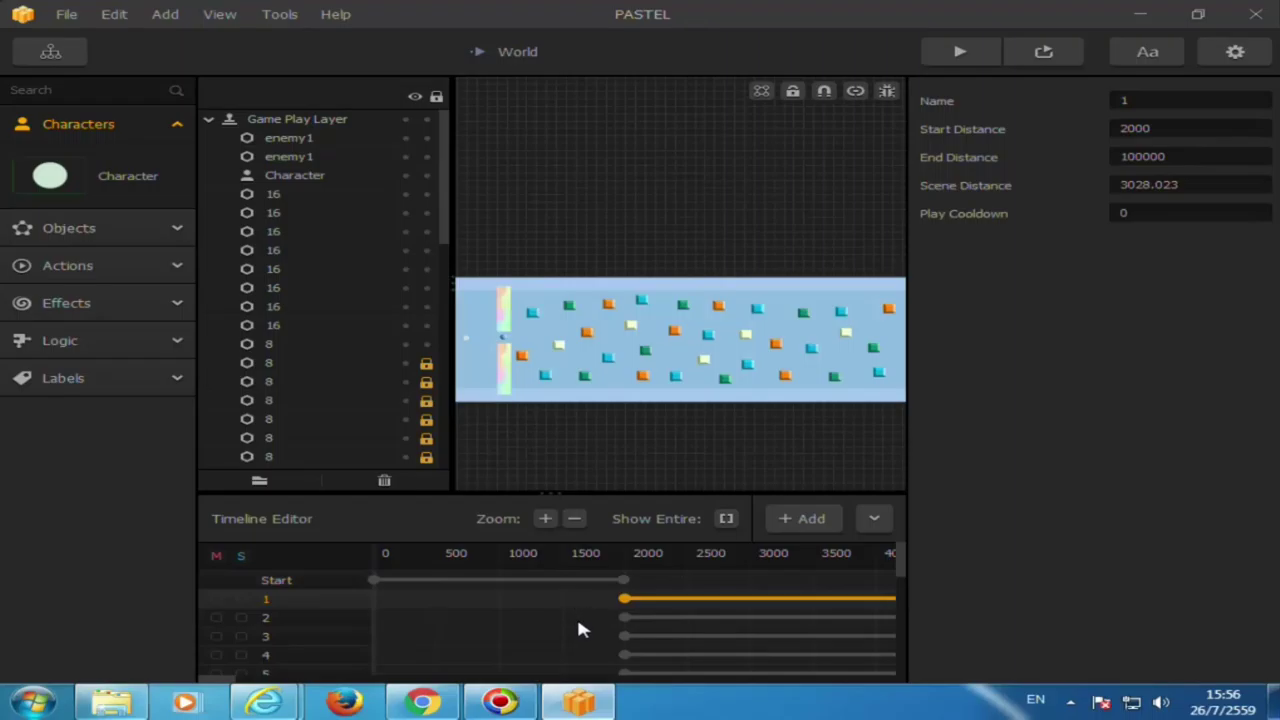
click(578, 618)
click(579, 636)
click(580, 655)
click(582, 672)
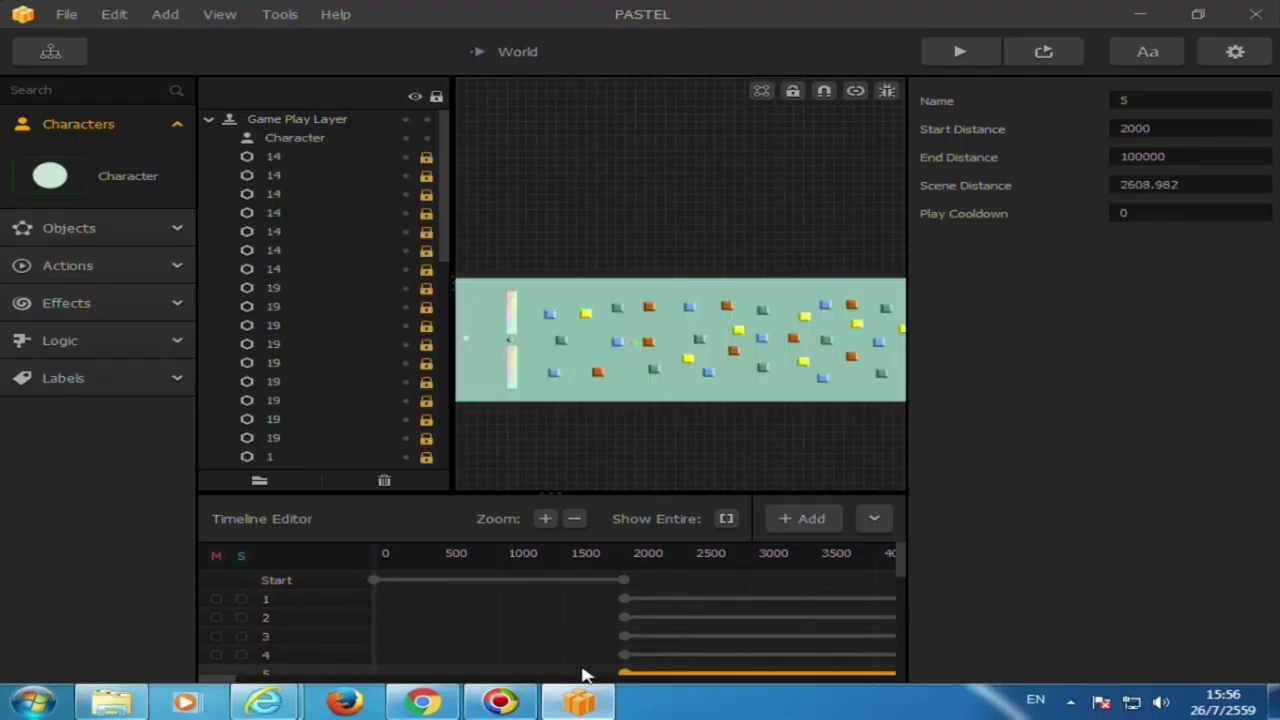
scroll(585, 675, down, 1)
click(581, 631)
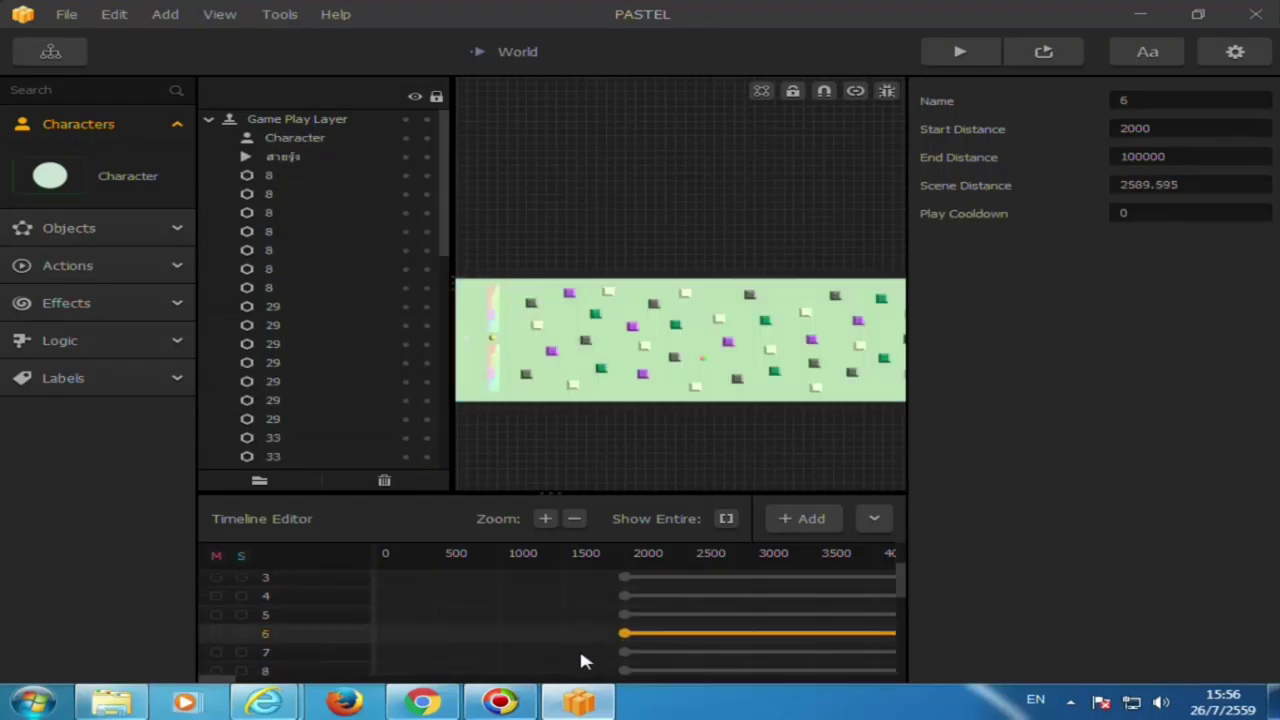
click(581, 655)
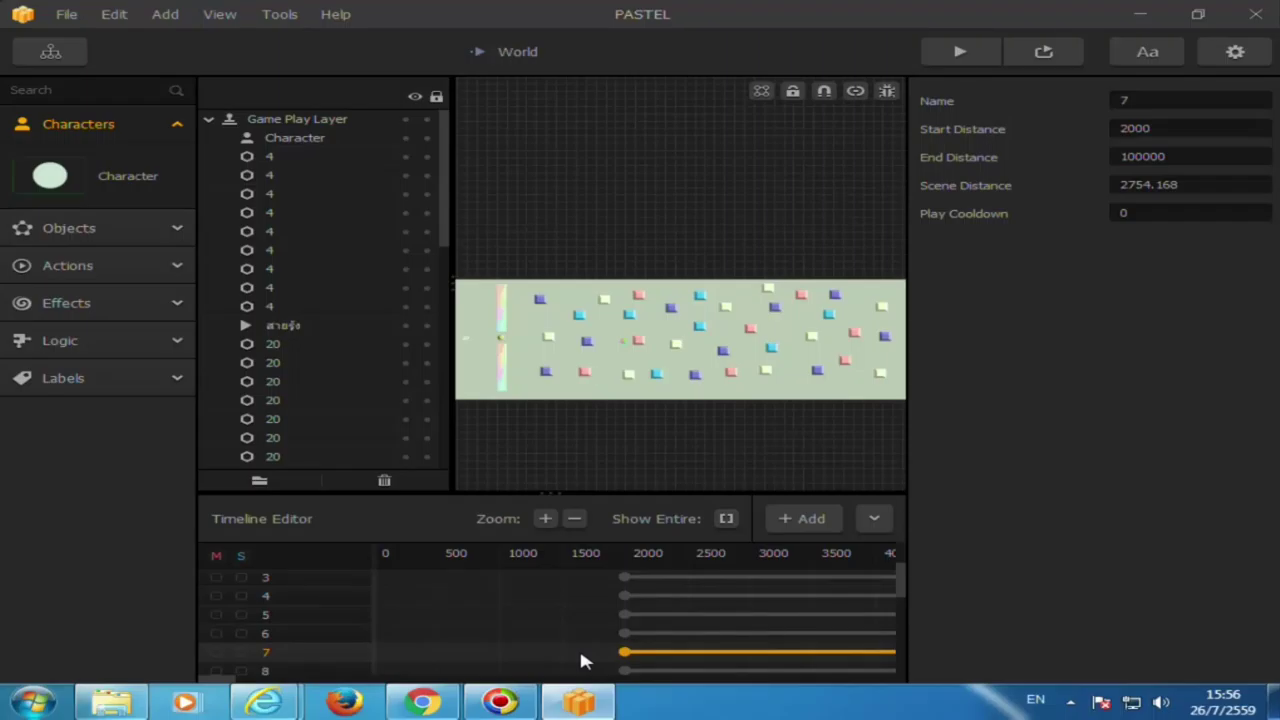
Launch a preview to test-play the game
scroll(550, 635, down, 2)
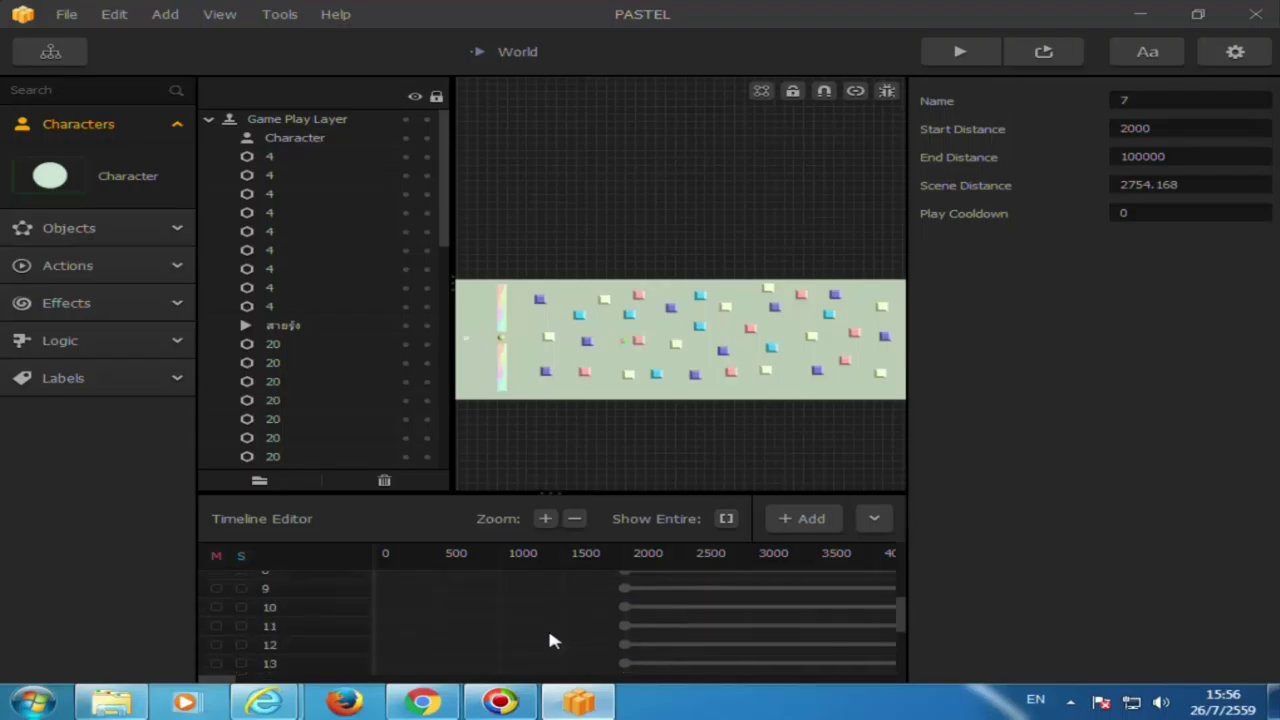
scroll(548, 635, down, 3)
scroll(548, 635, up, 6)
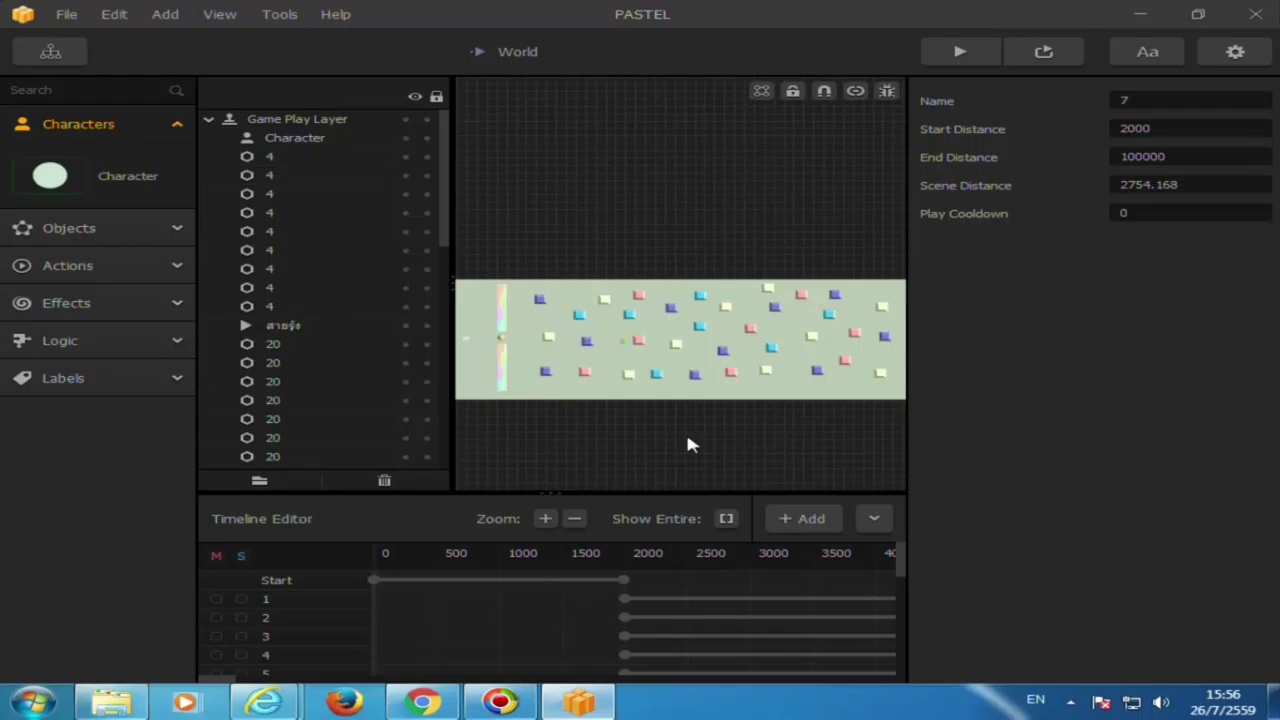
click(1020, 55)
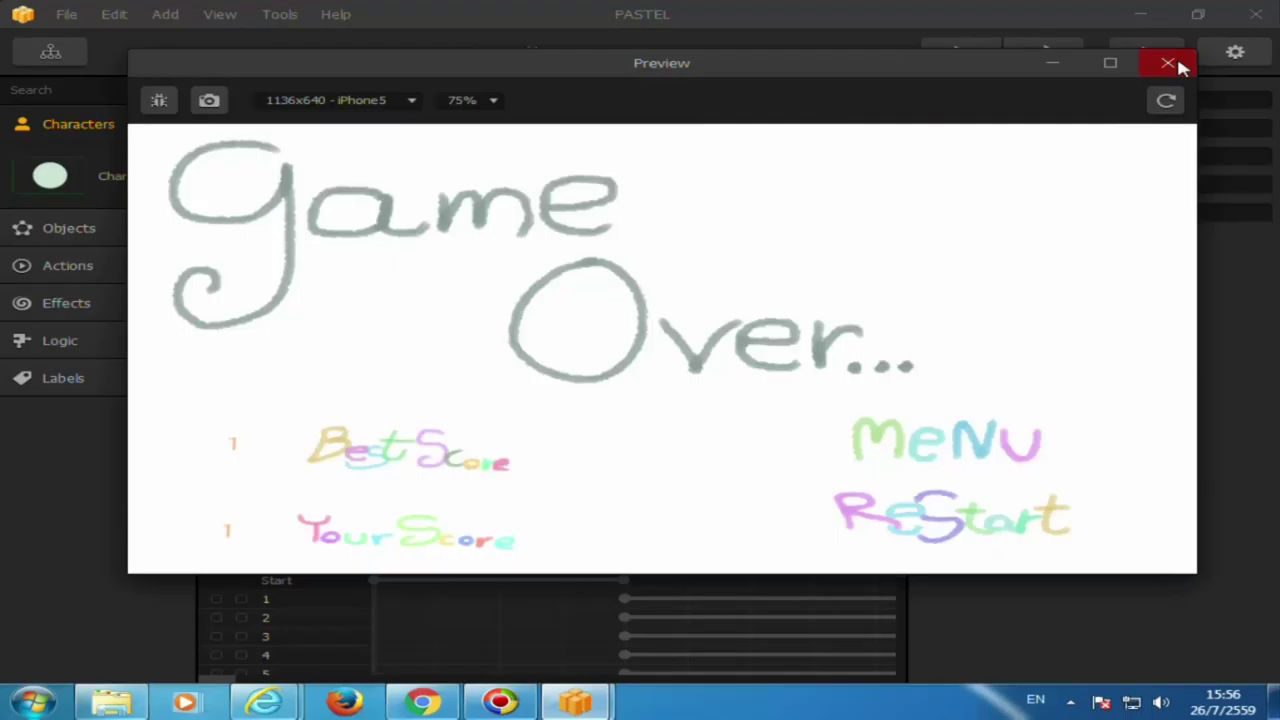
Test-play scene 19 in the preview, restarting after Game Over and steering the ball upward
click(1168, 62)
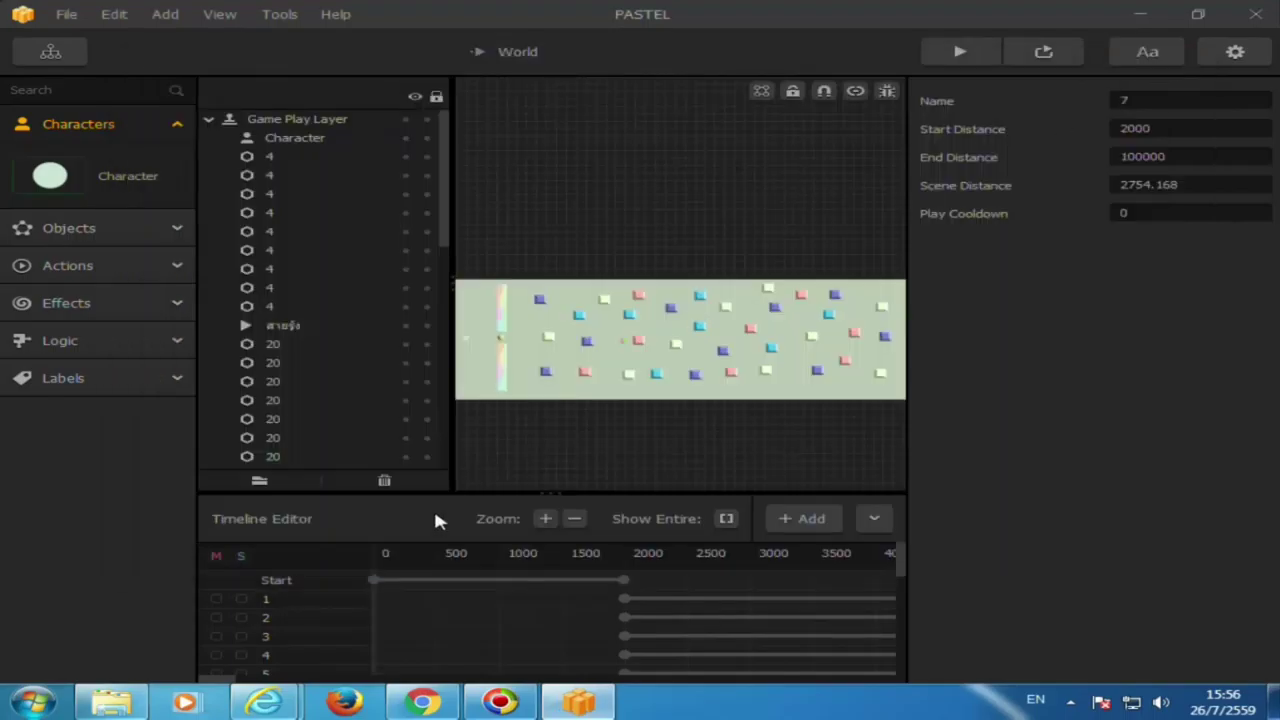
scroll(642, 613, down, 5)
click(565, 632)
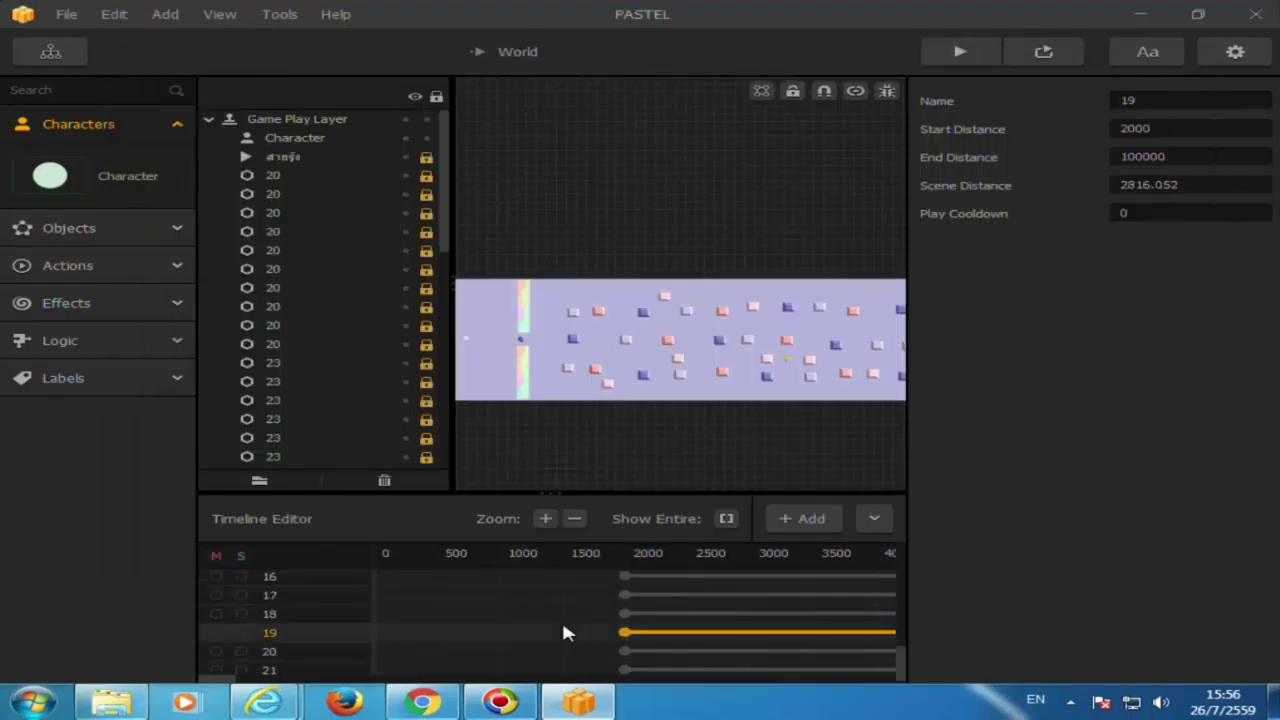
click(1037, 64)
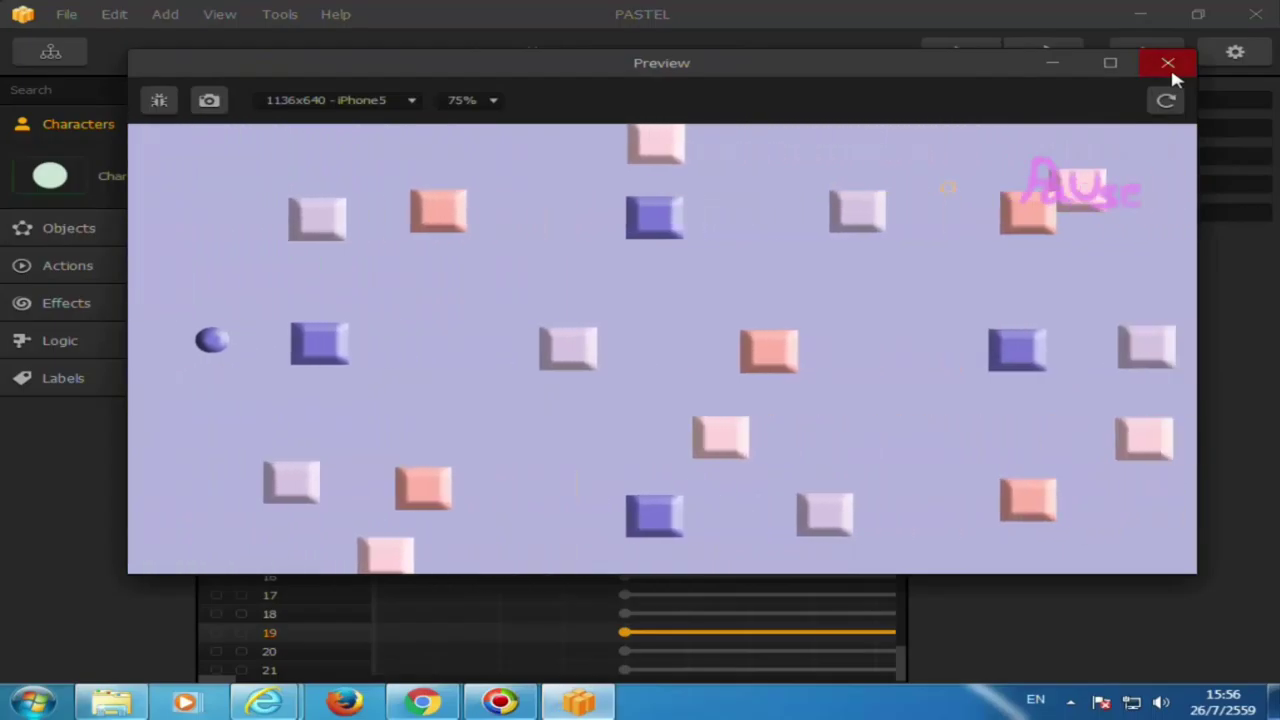
click(1170, 65)
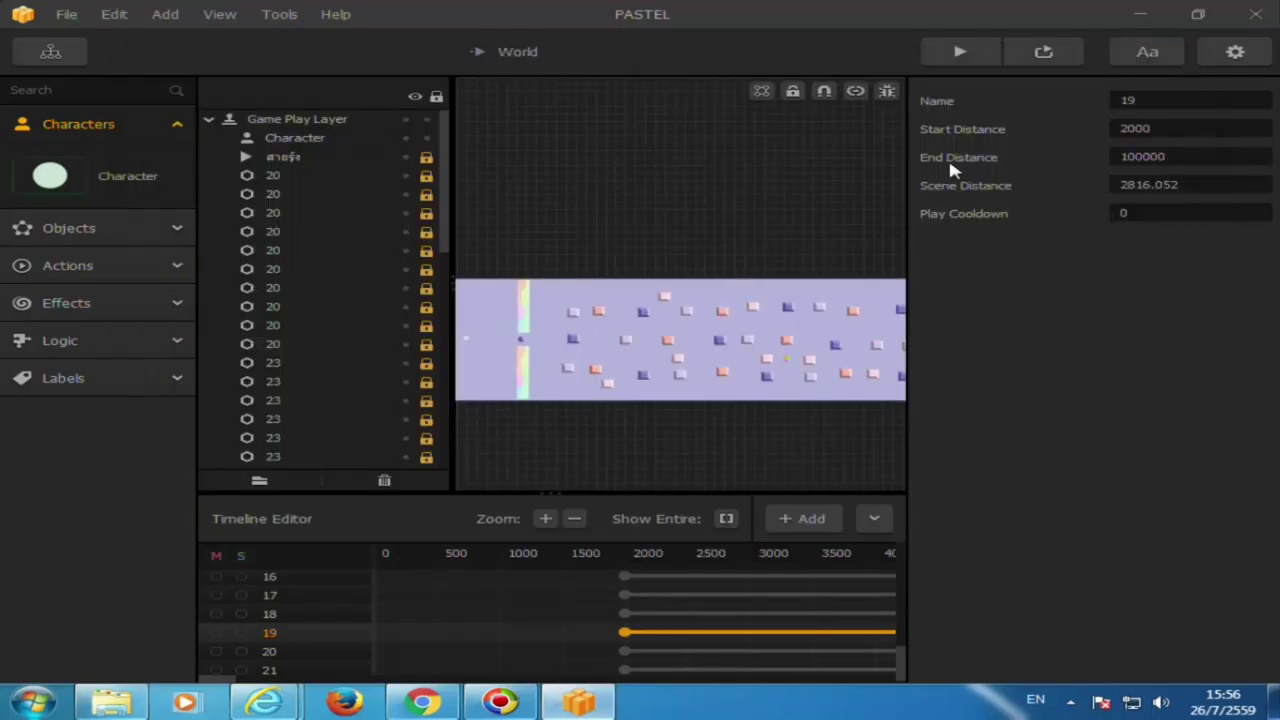
click(1044, 55)
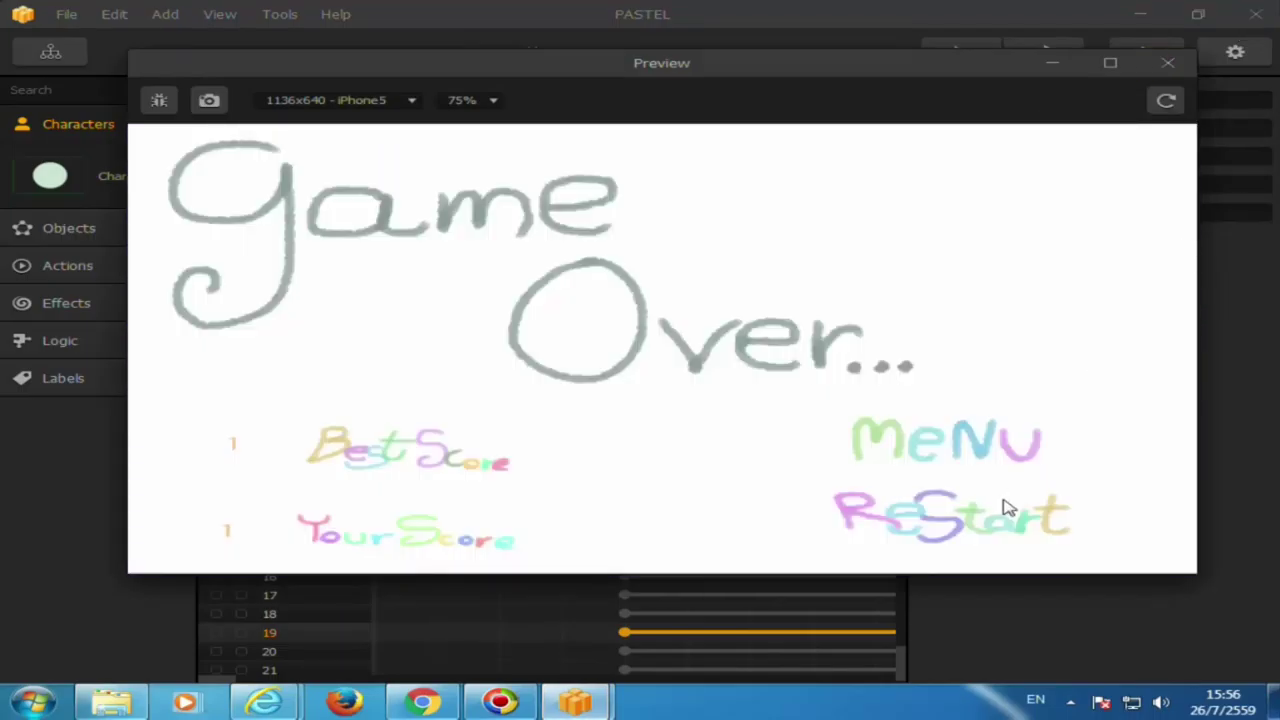
click(998, 513)
drag(617, 432, 358, 278)
click(1156, 80)
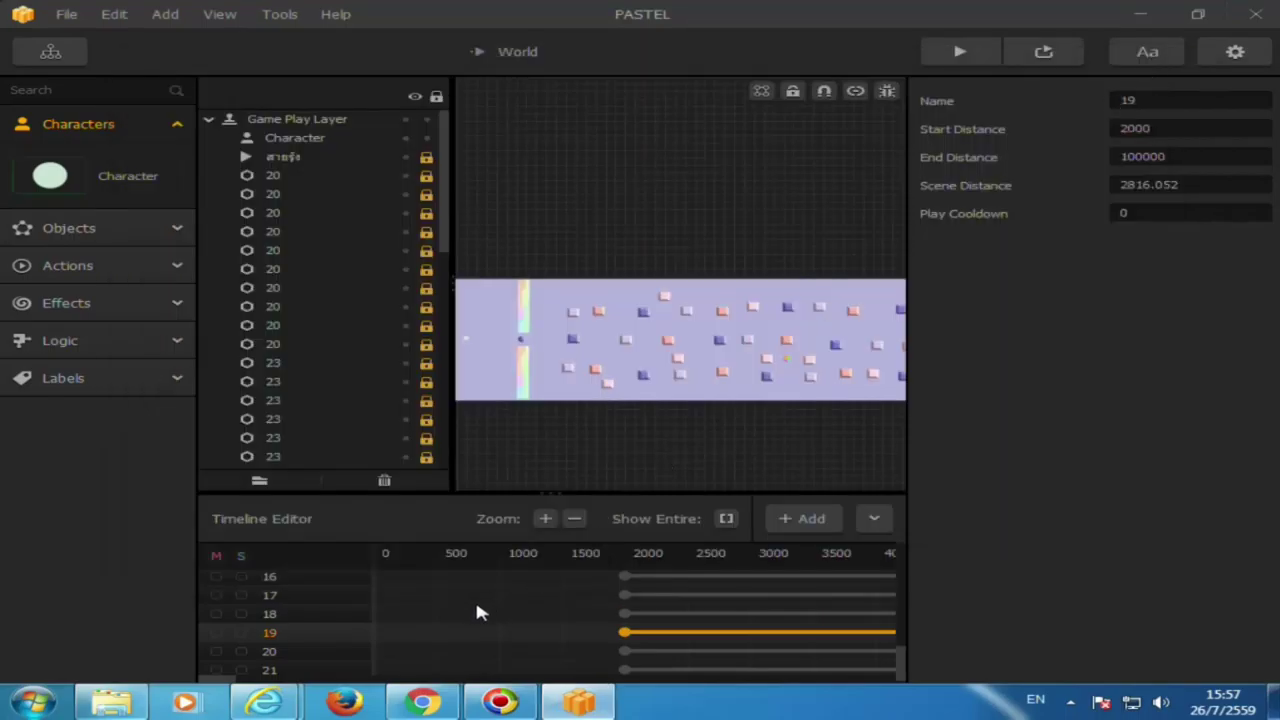
Select scene 20 and preview it through to the Game Over screen
click(586, 650)
click(1015, 55)
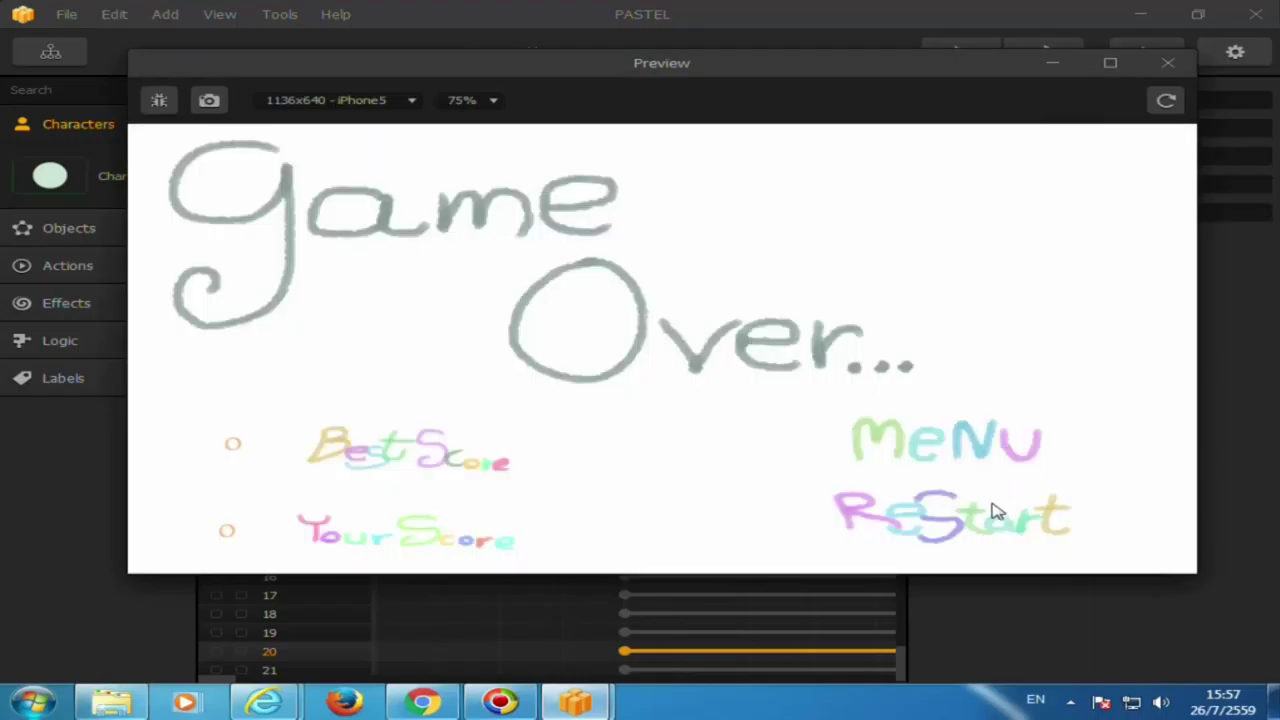
click(966, 526)
Return to scene 19, unlock its Game Play Layer, and inspect the enemy blocks and platform
click(1166, 63)
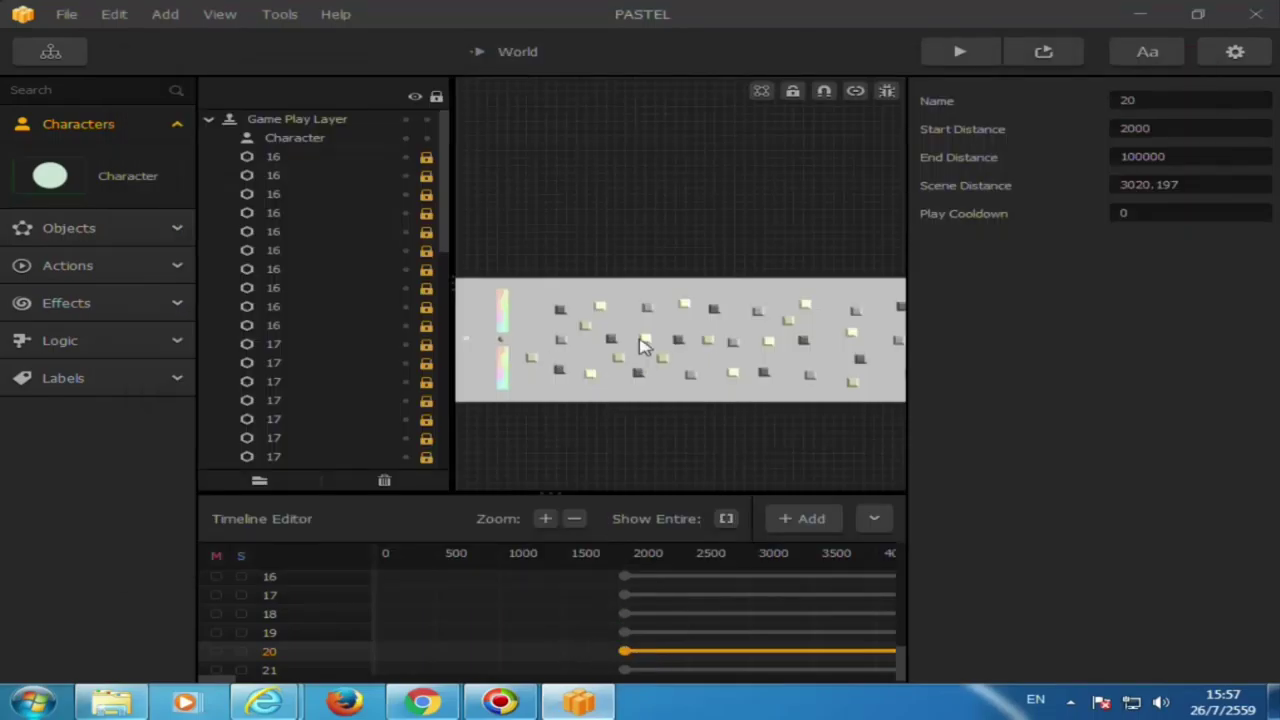
click(591, 634)
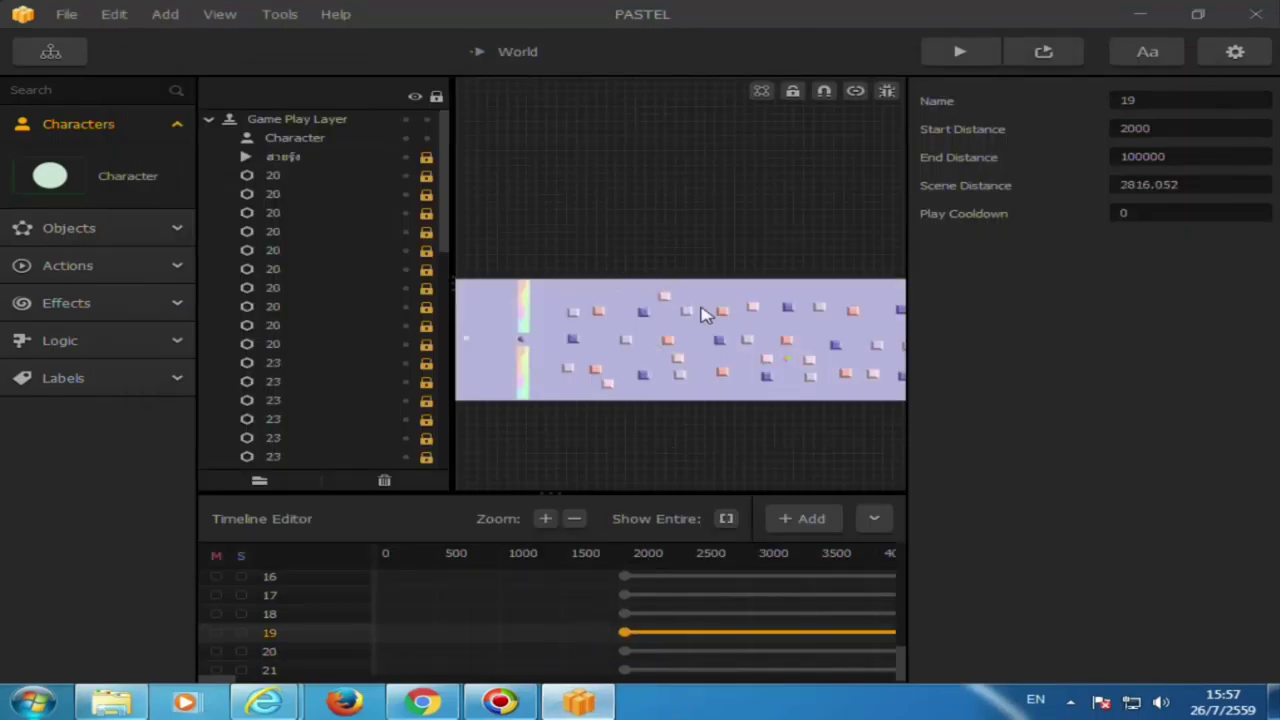
click(426, 118)
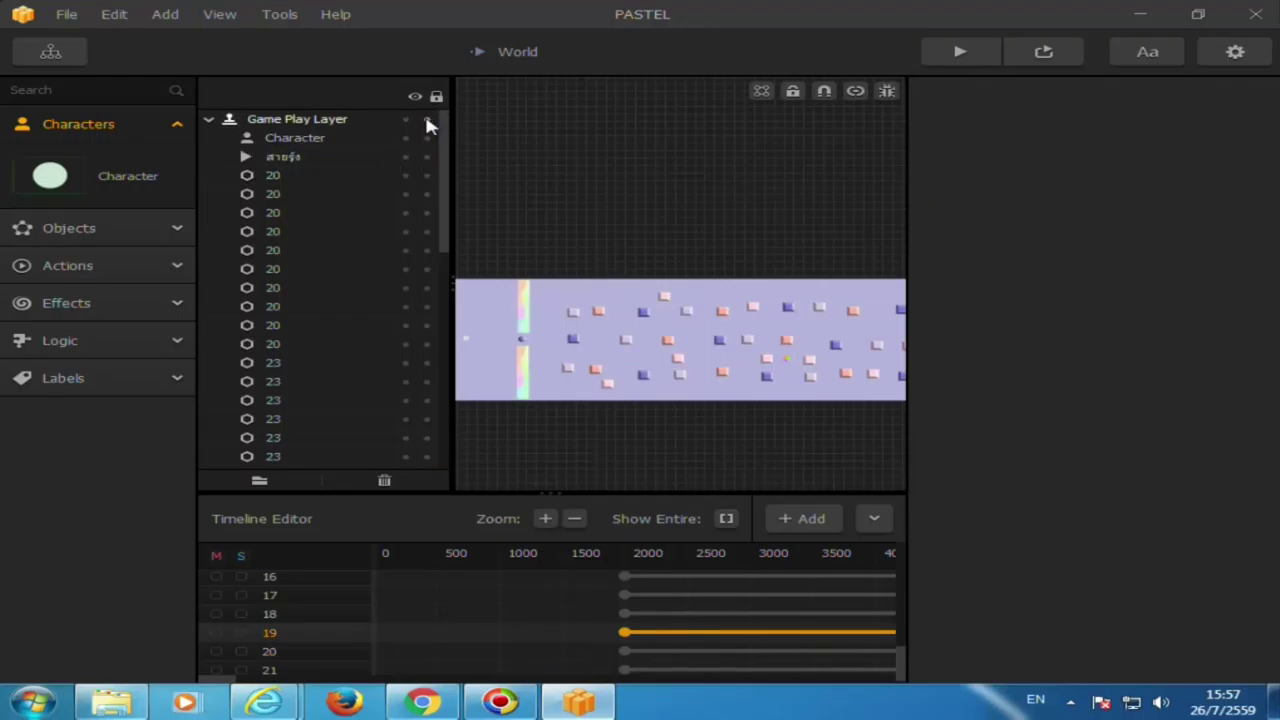
click(751, 342)
click(686, 316)
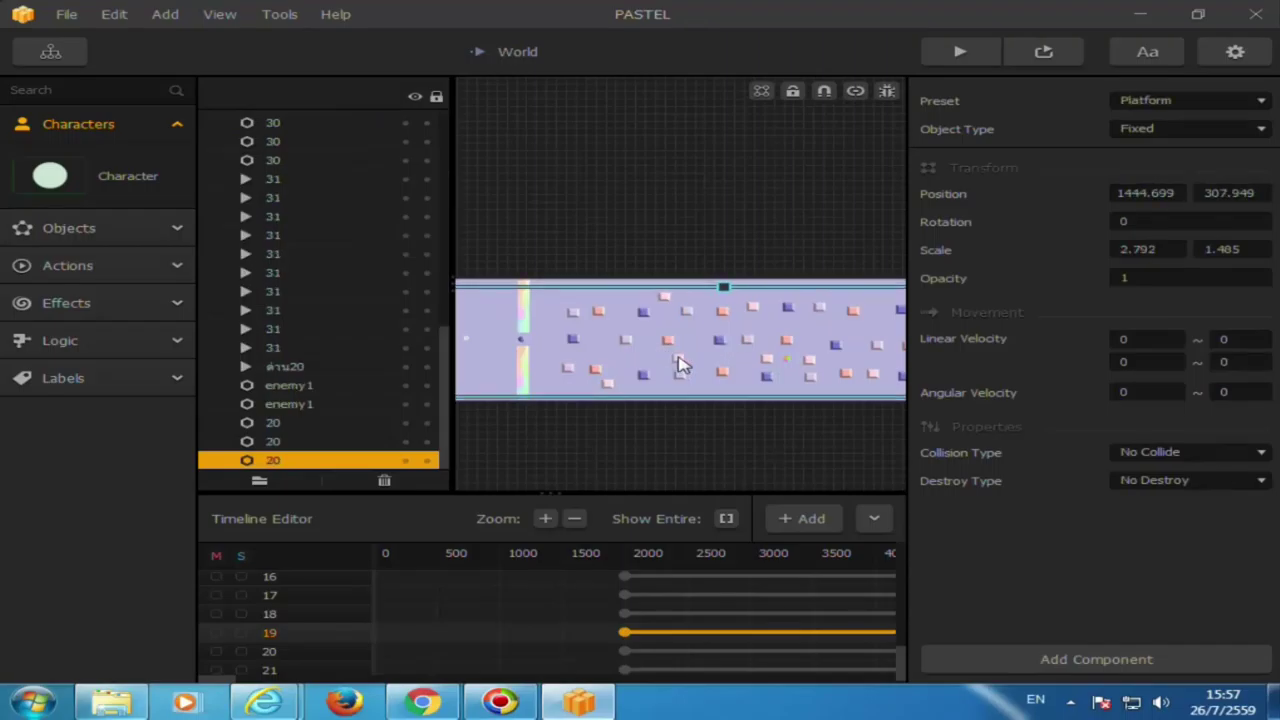
click(679, 362)
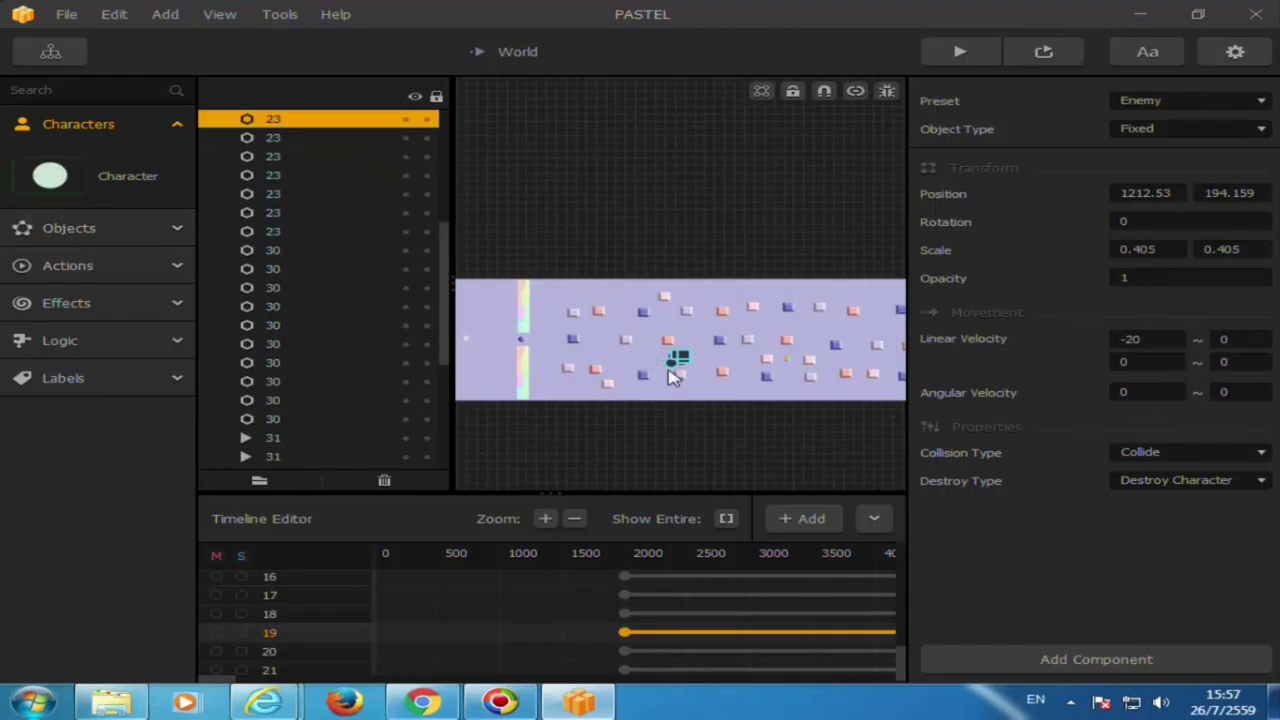
click(643, 380)
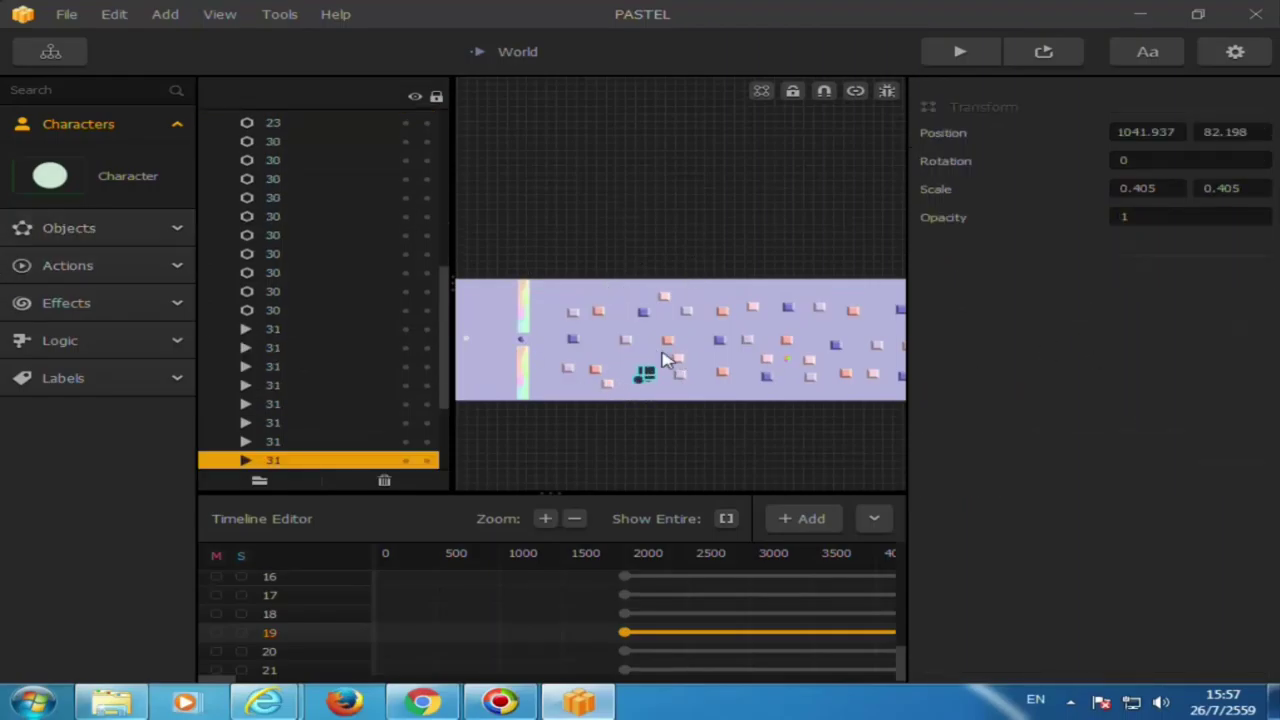
Clear the selection and open the mint-green scene 4
click(585, 198)
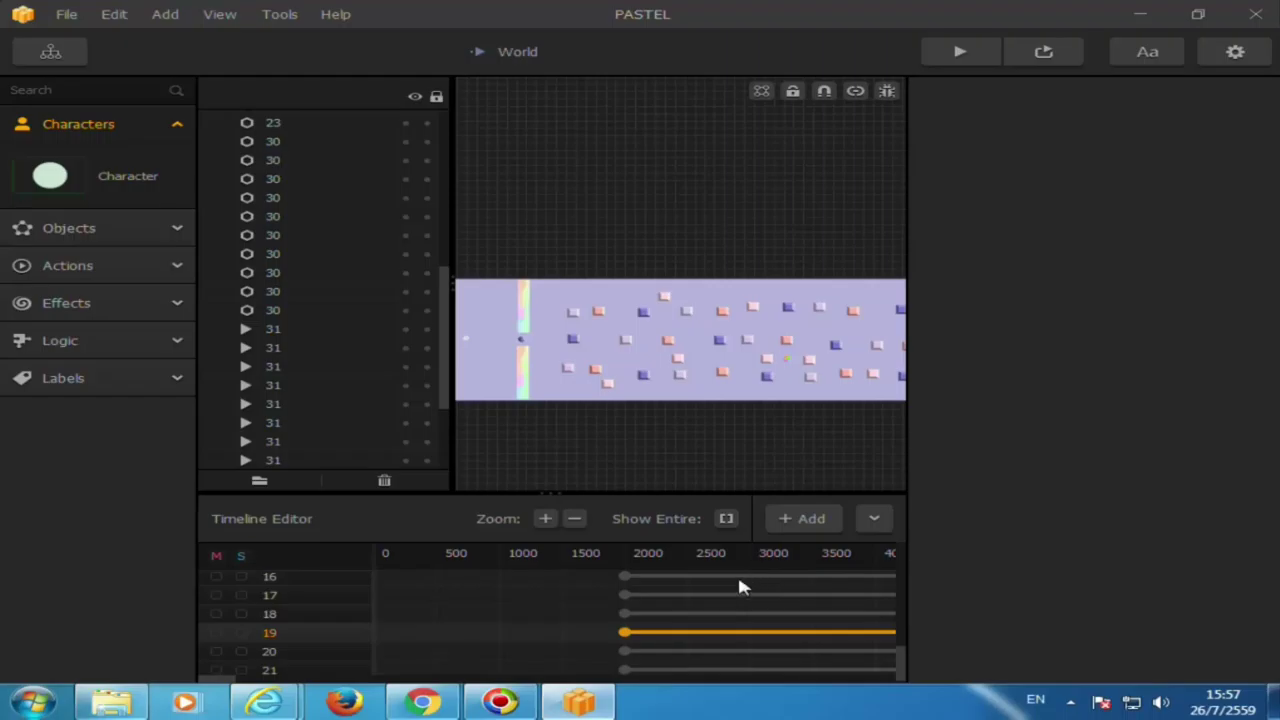
scroll(329, 600, up, 5)
click(330, 603)
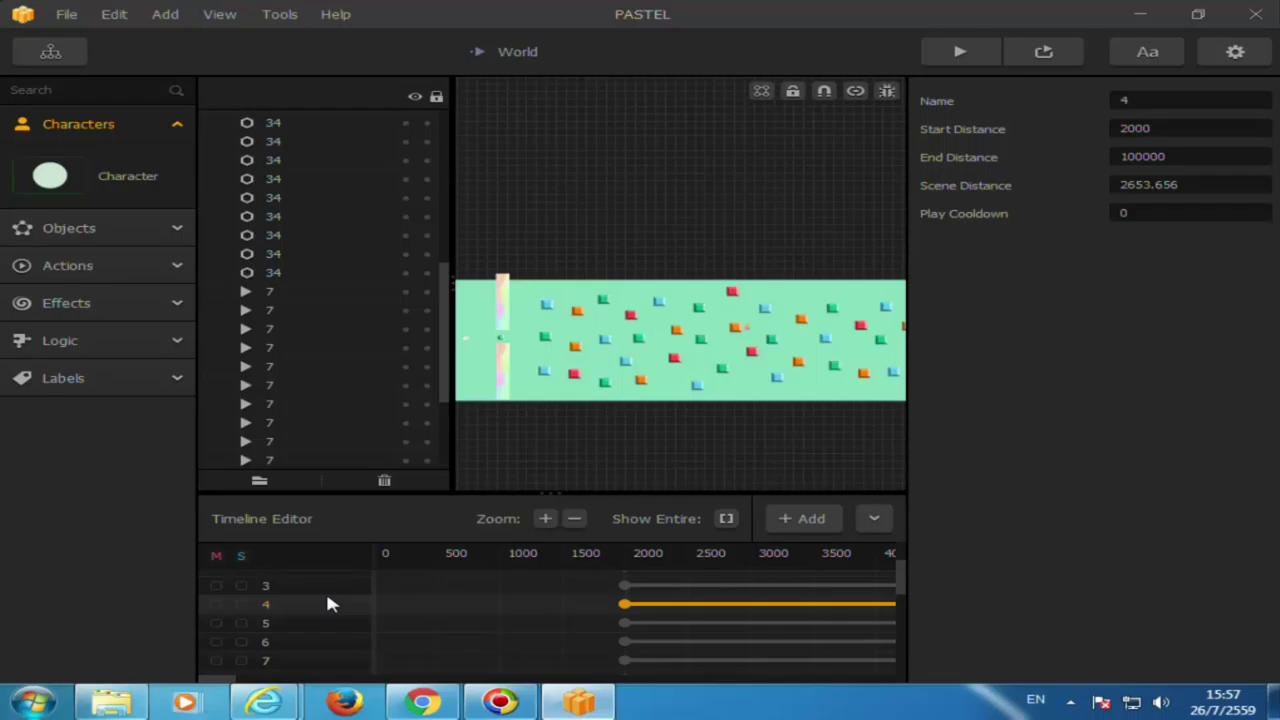
click(507, 300)
click(612, 248)
scroll(570, 591, up, 2)
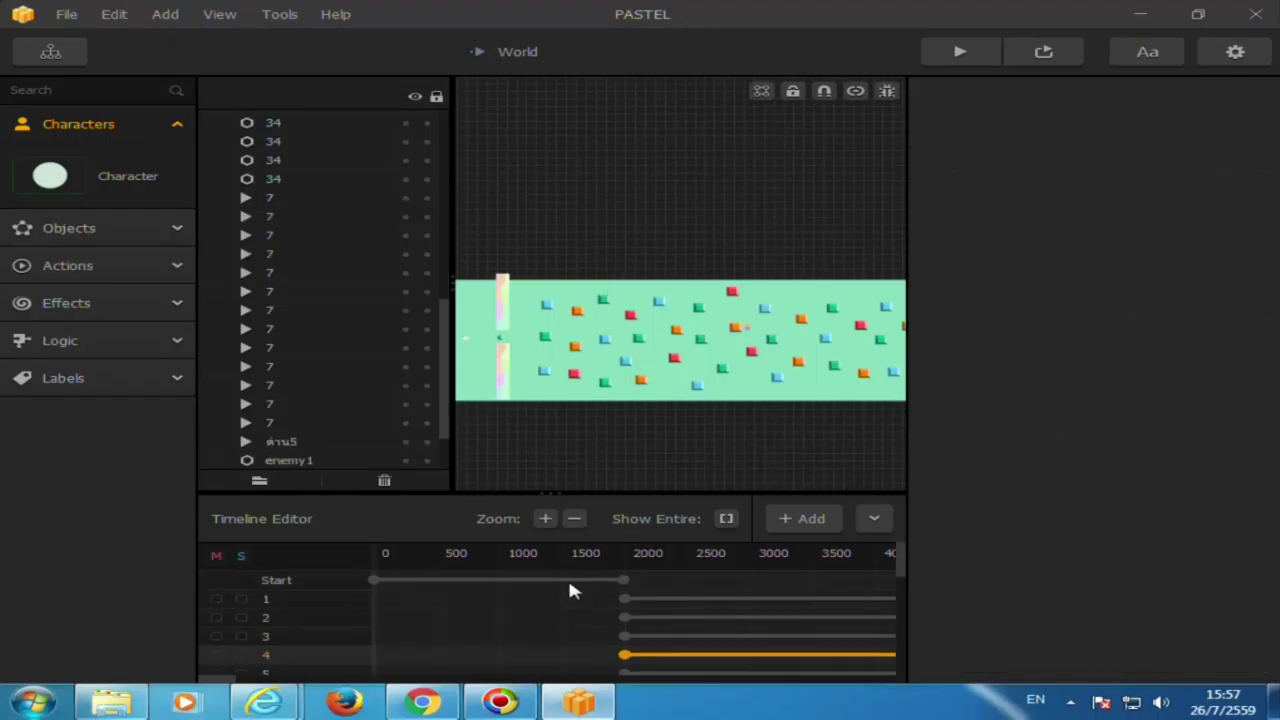
click(960, 51)
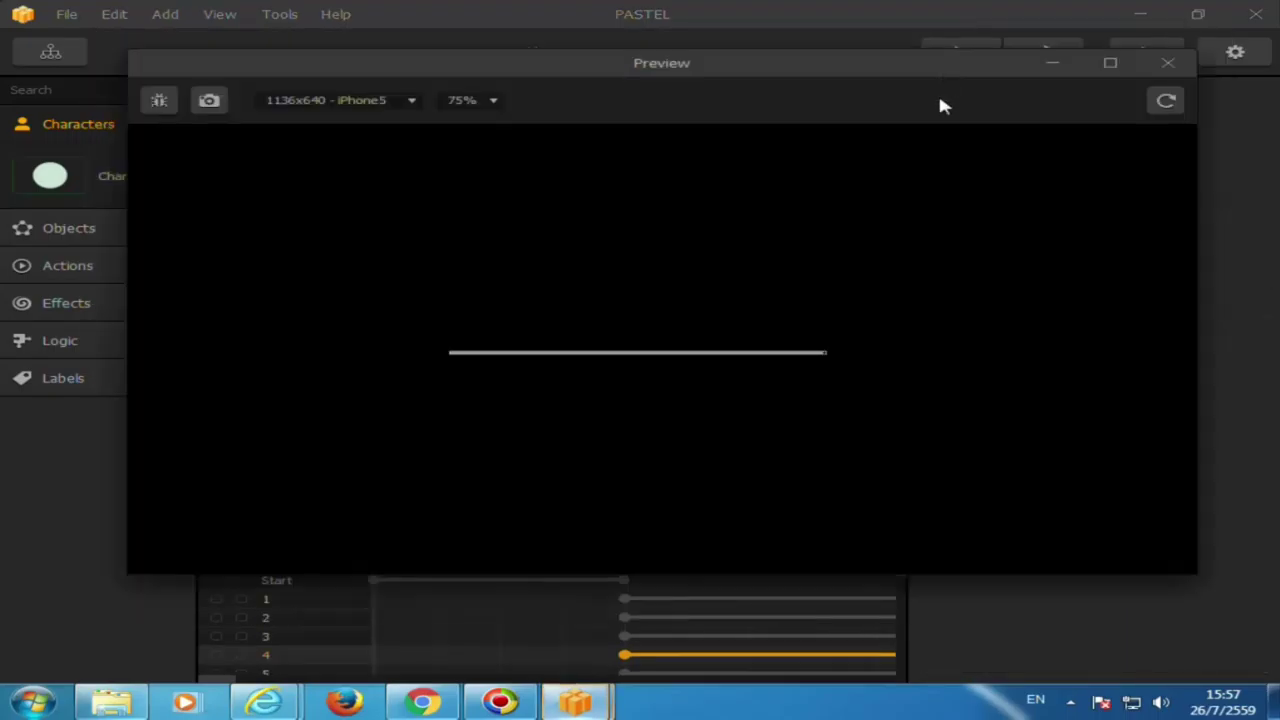
click(339, 546)
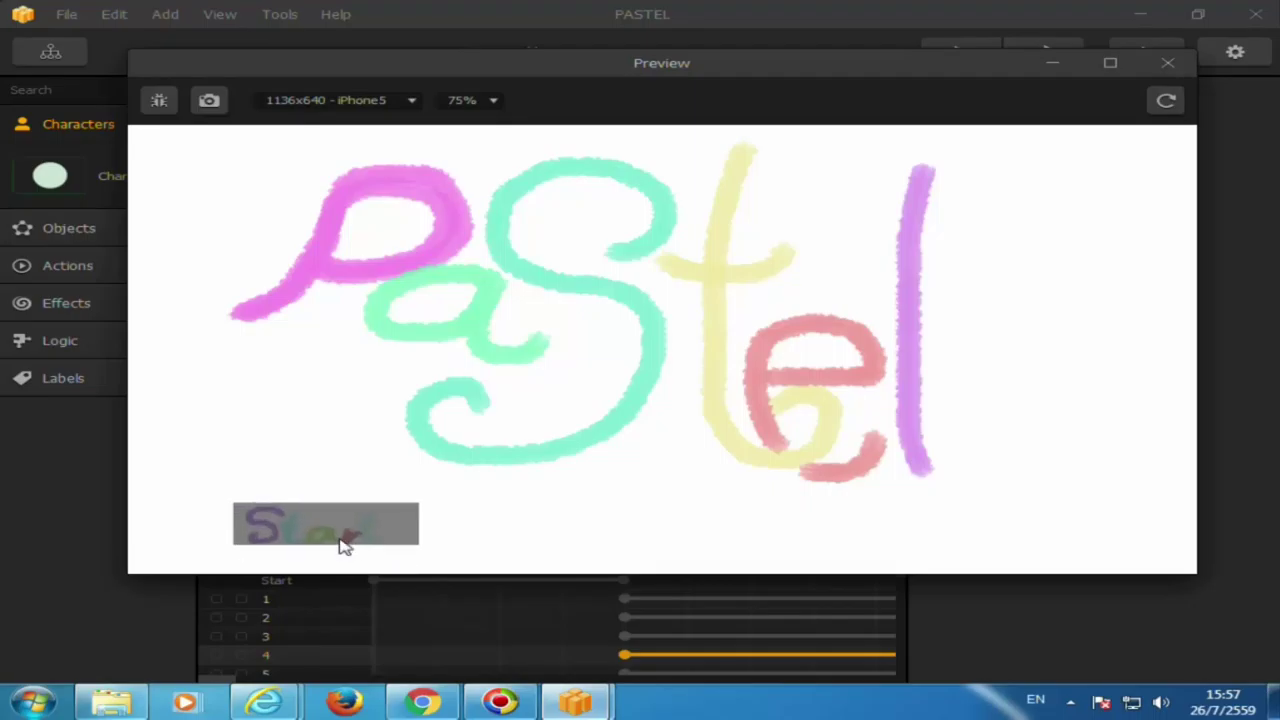
mouse_move(339, 546)
mouse_down()
mouse_move(400, 506)
mouse_move(527, 481)
mouse_up()
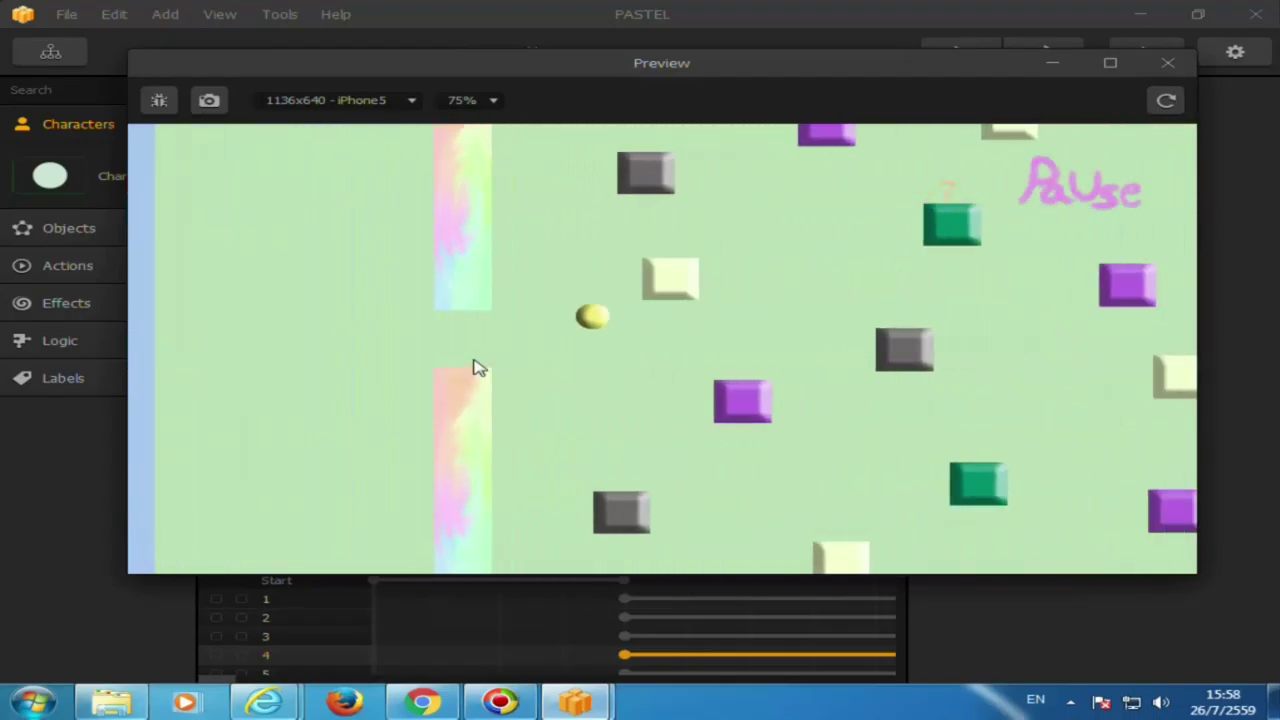
mouse_move(527, 481)
mouse_down()
mouse_move(471, 349)
mouse_move(501, 402)
mouse_up()
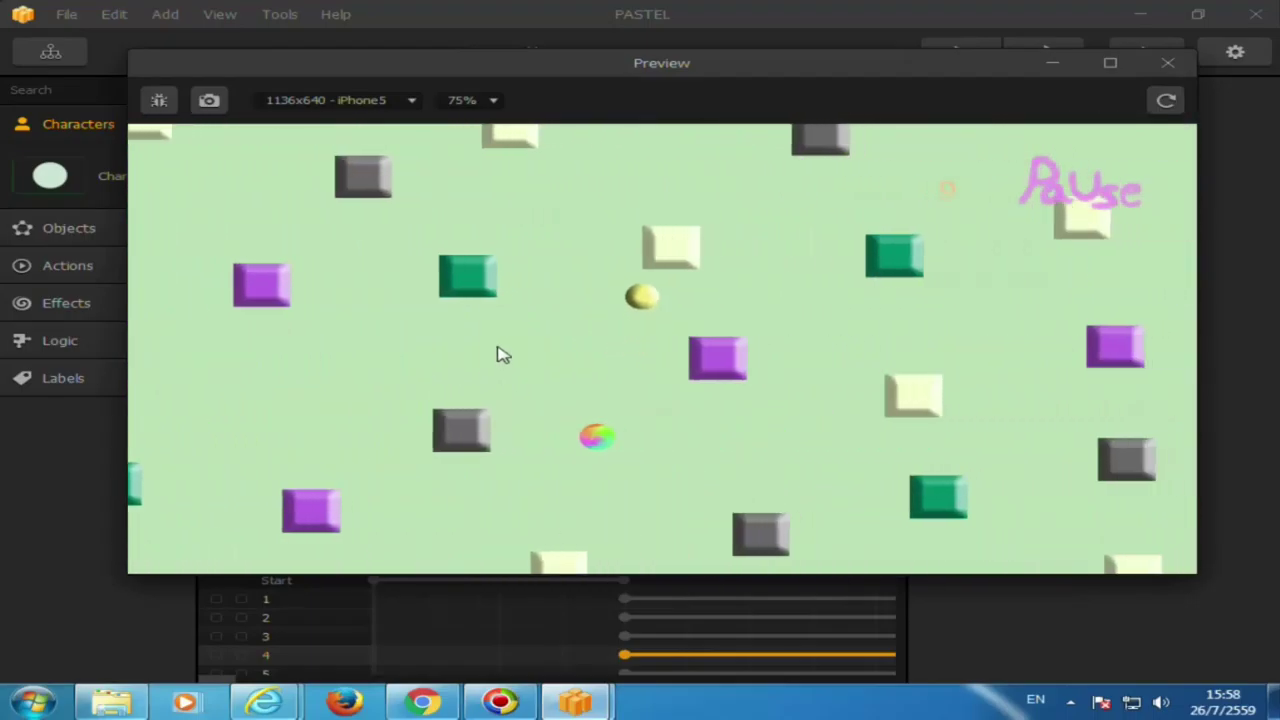
click(443, 357)
click(429, 397)
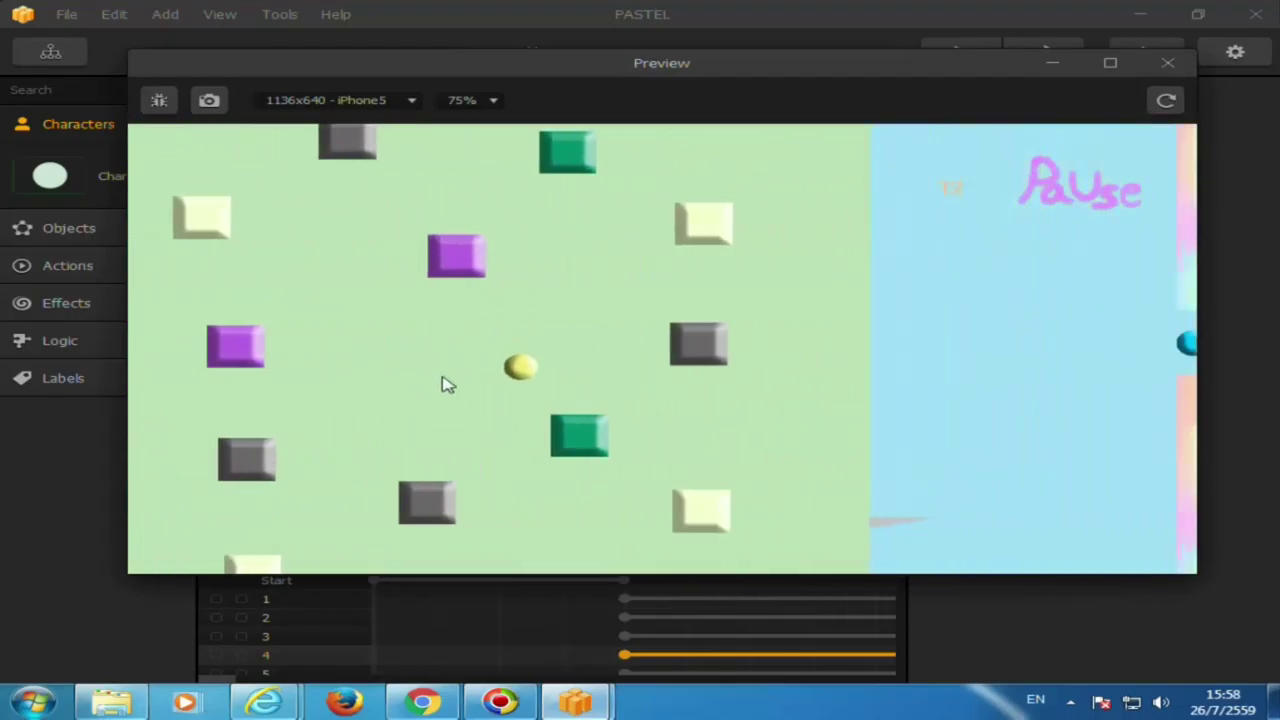
click(425, 331)
click(445, 393)
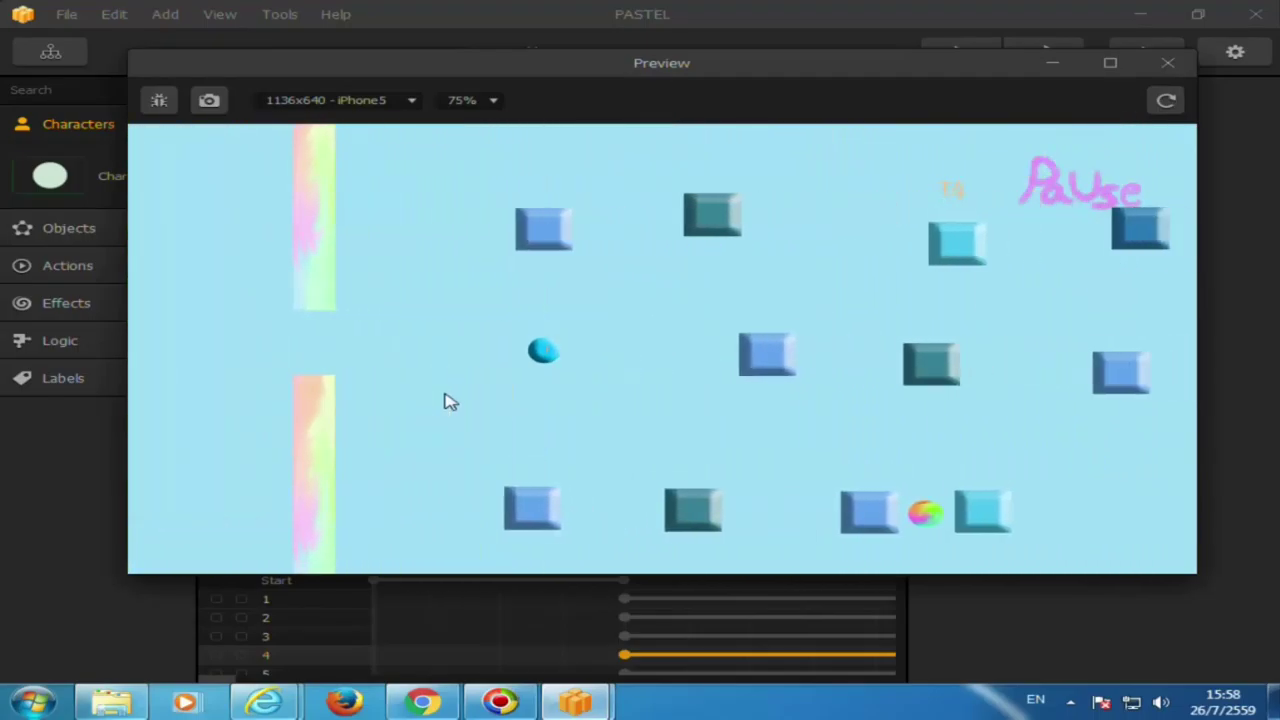
click(440, 510)
click(430, 465)
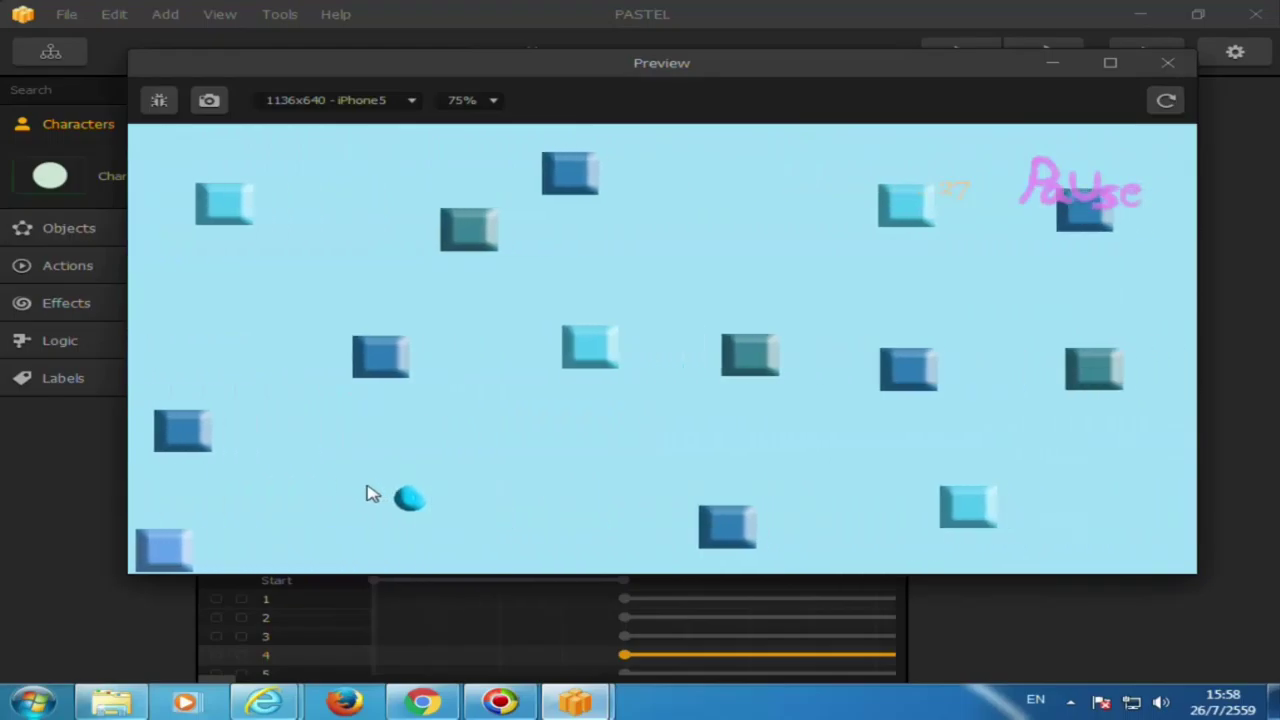
click(306, 380)
click(363, 397)
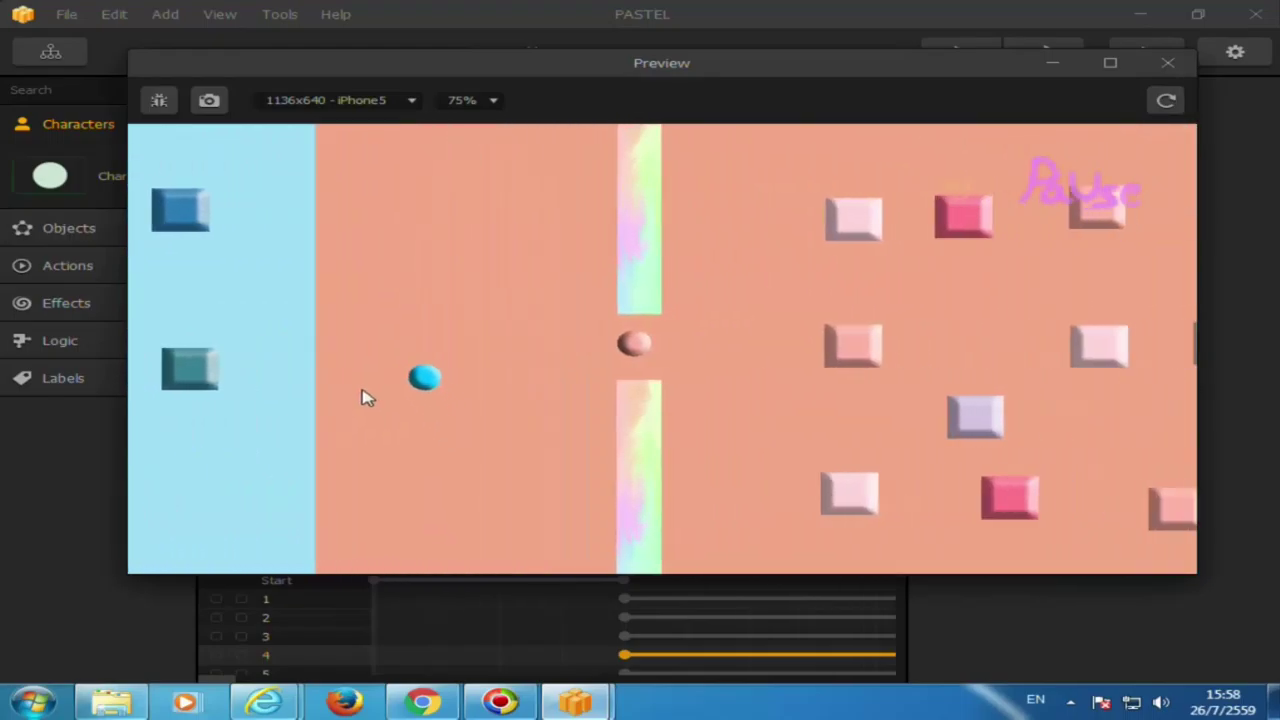
click(357, 397)
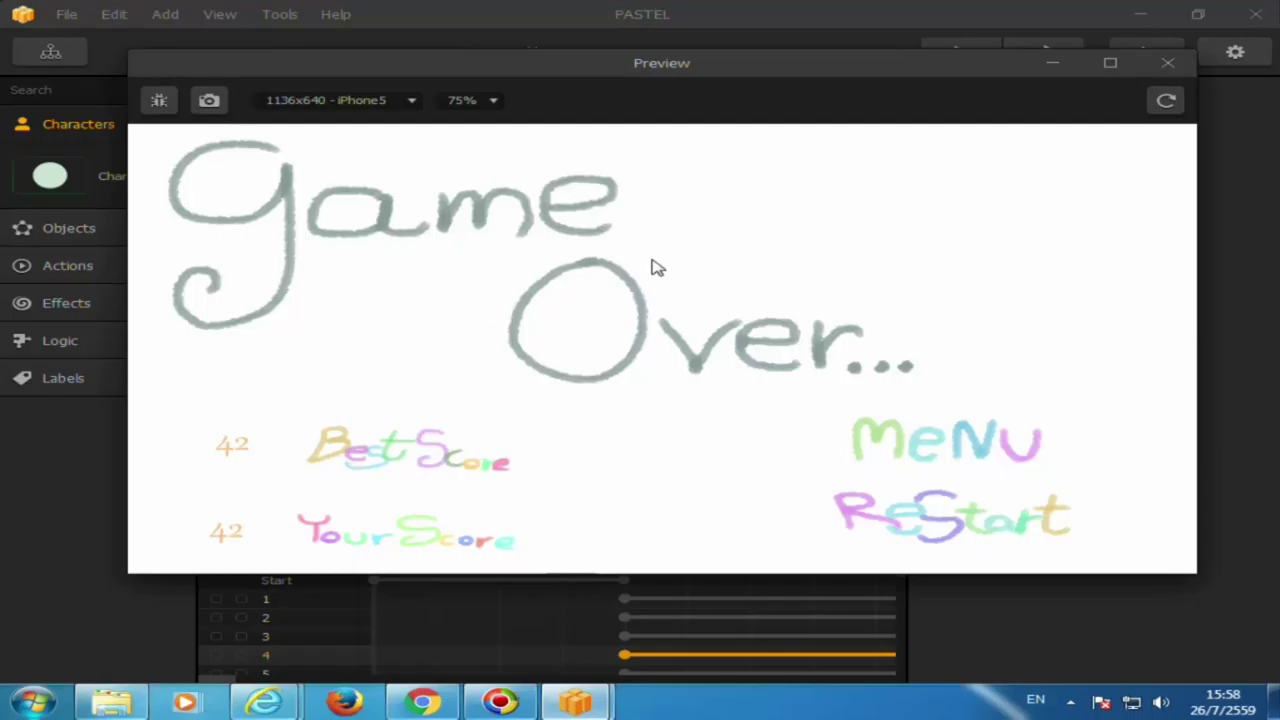
click(970, 530)
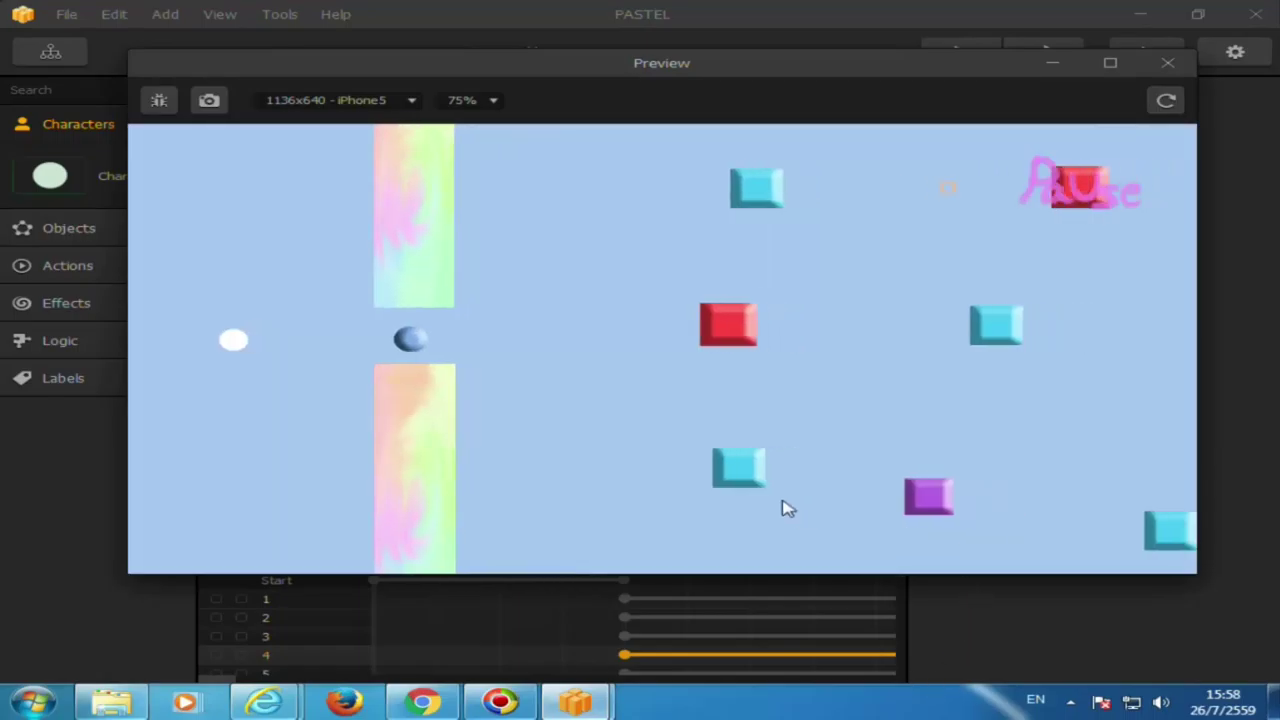
drag(265, 440, 393, 450)
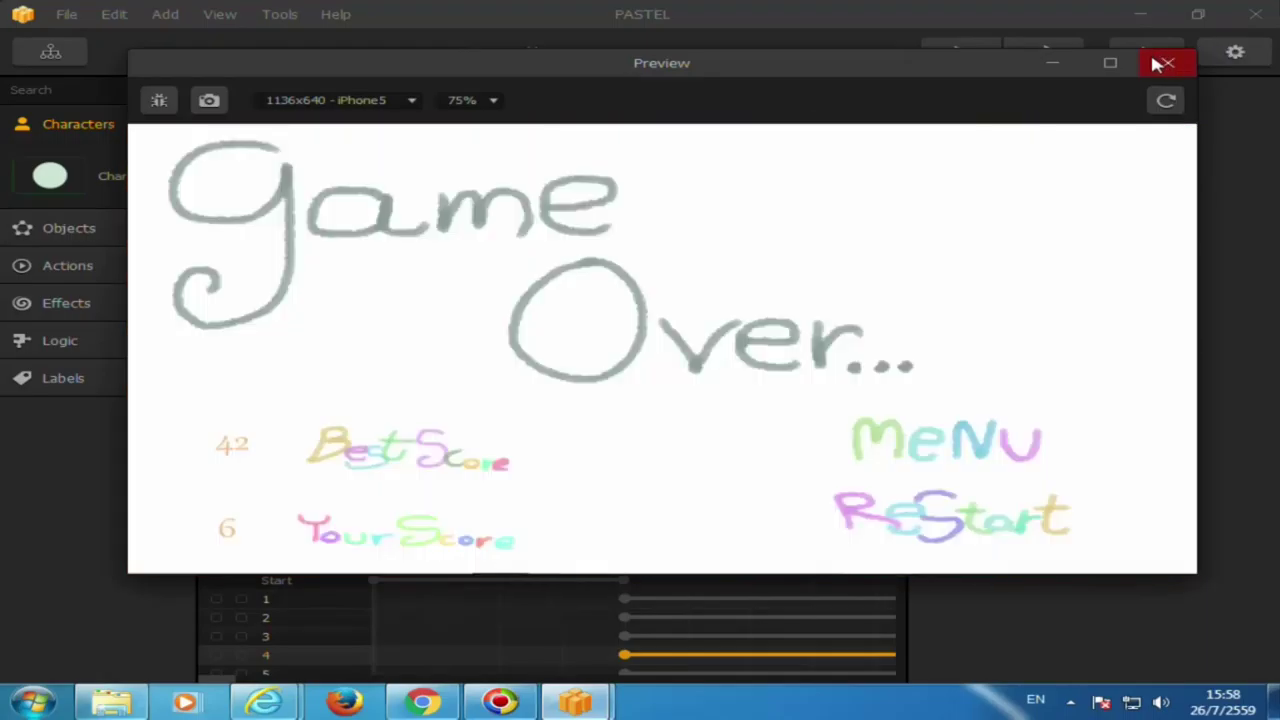
click(1162, 63)
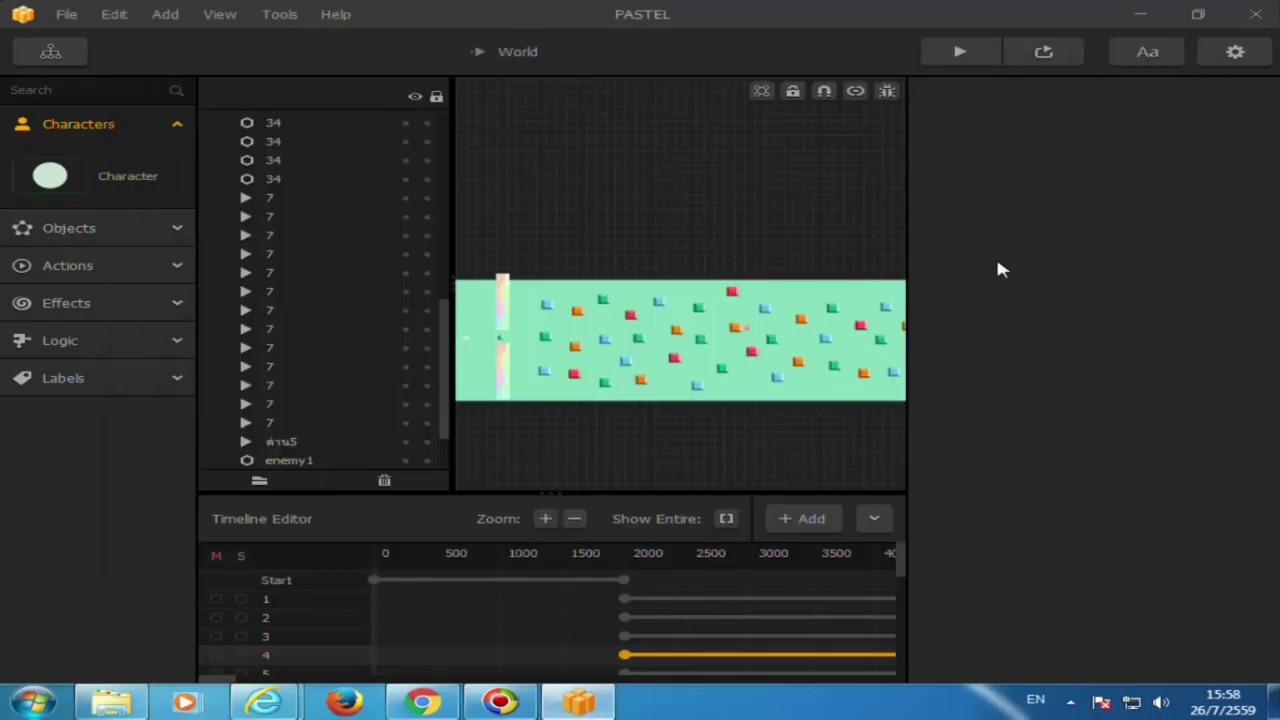